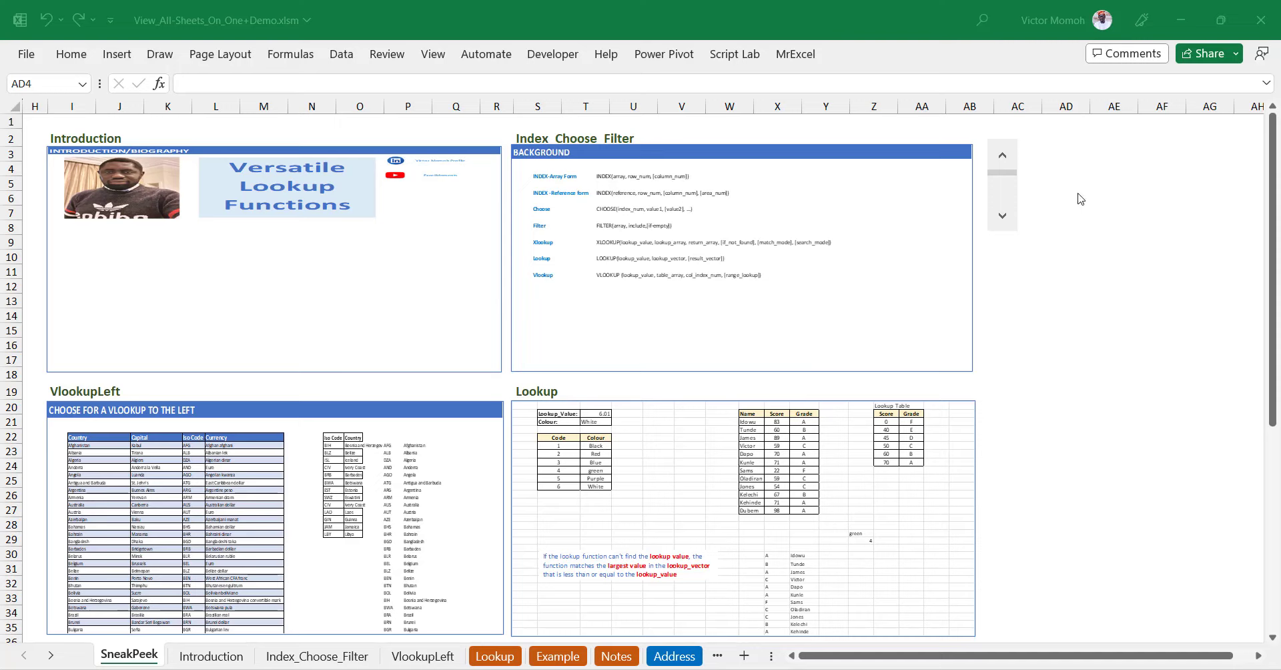
- Page through the sheet previews on the SneakPeek dashboard with its scroll control, up to the Chart4 preview
{"action": "left_click", "coordinate": [1009, 224]}
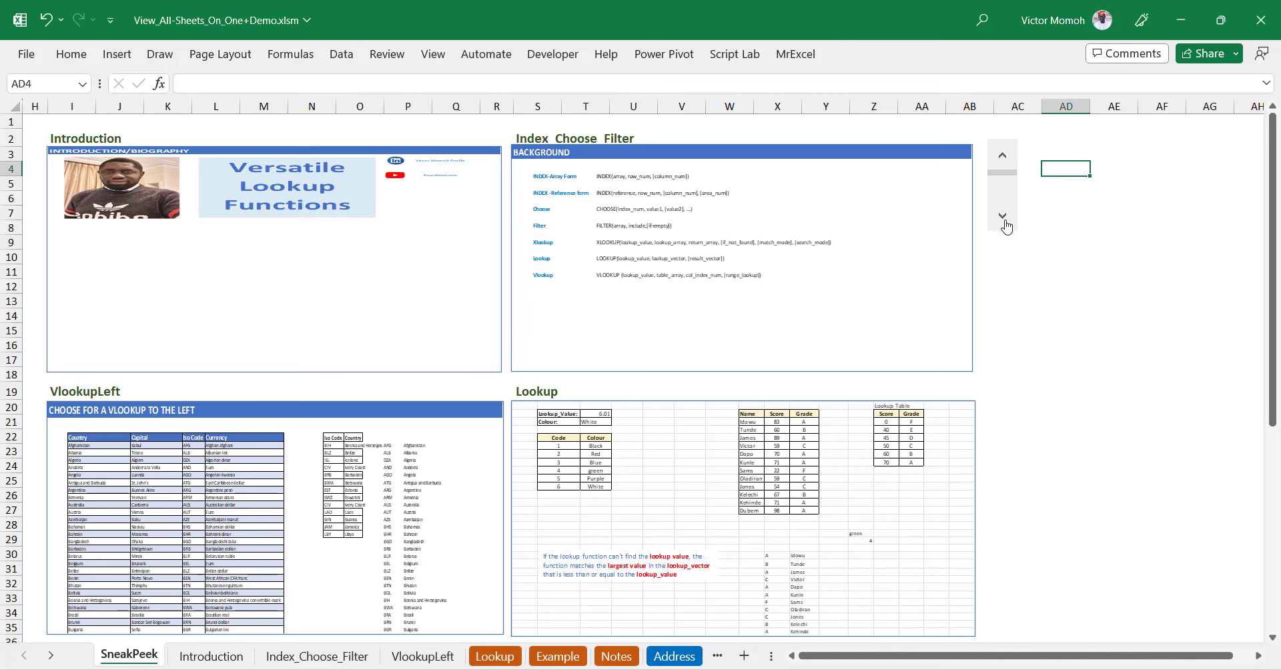
{"action": "left_click", "coordinate": [1005, 223]}
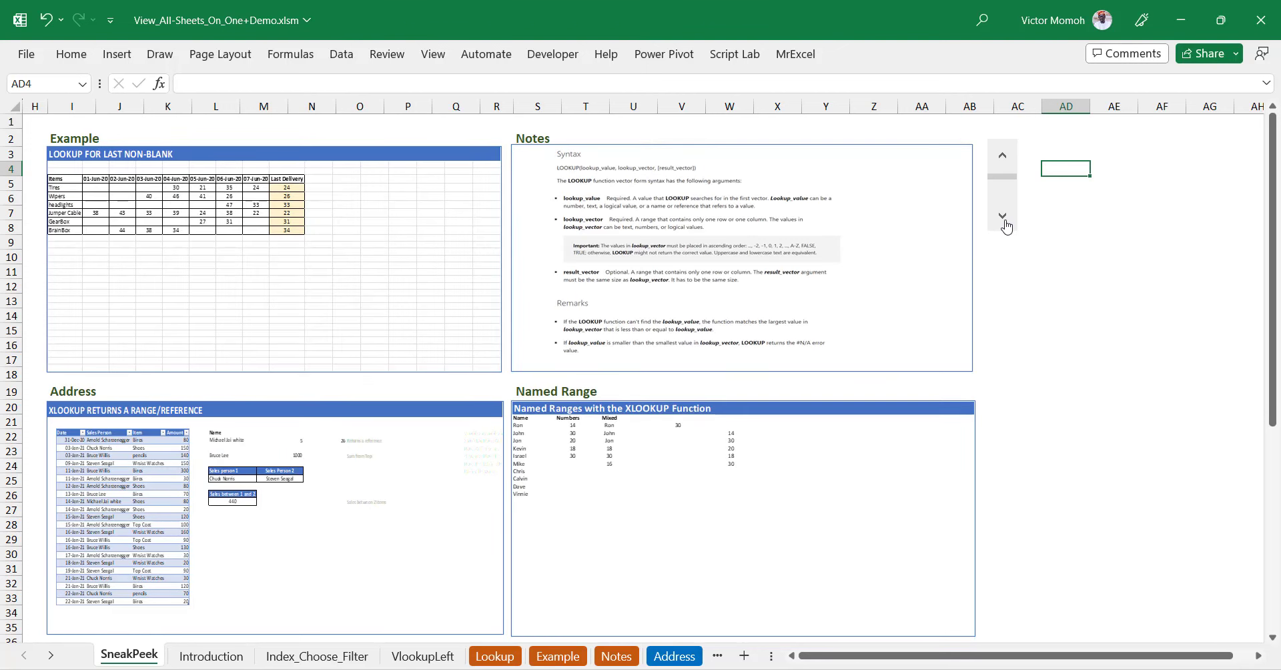
{"action": "left_click", "coordinate": [1005, 224]}
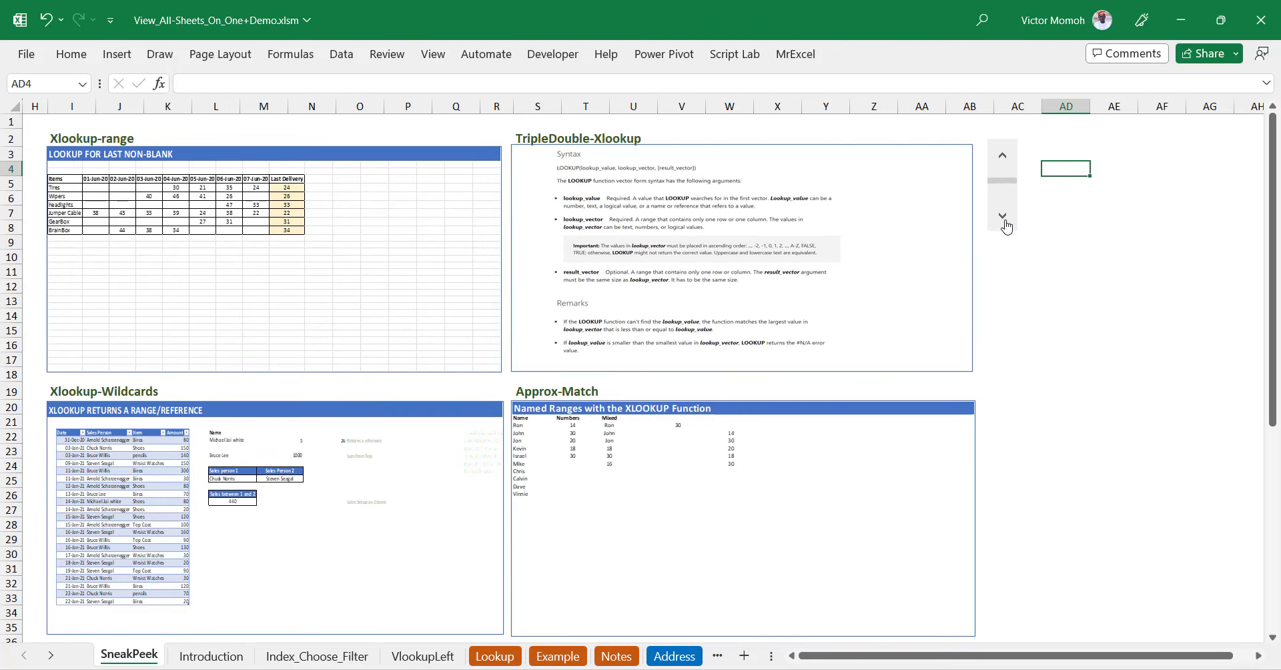
{"action": "left_click", "coordinate": [1005, 224]}
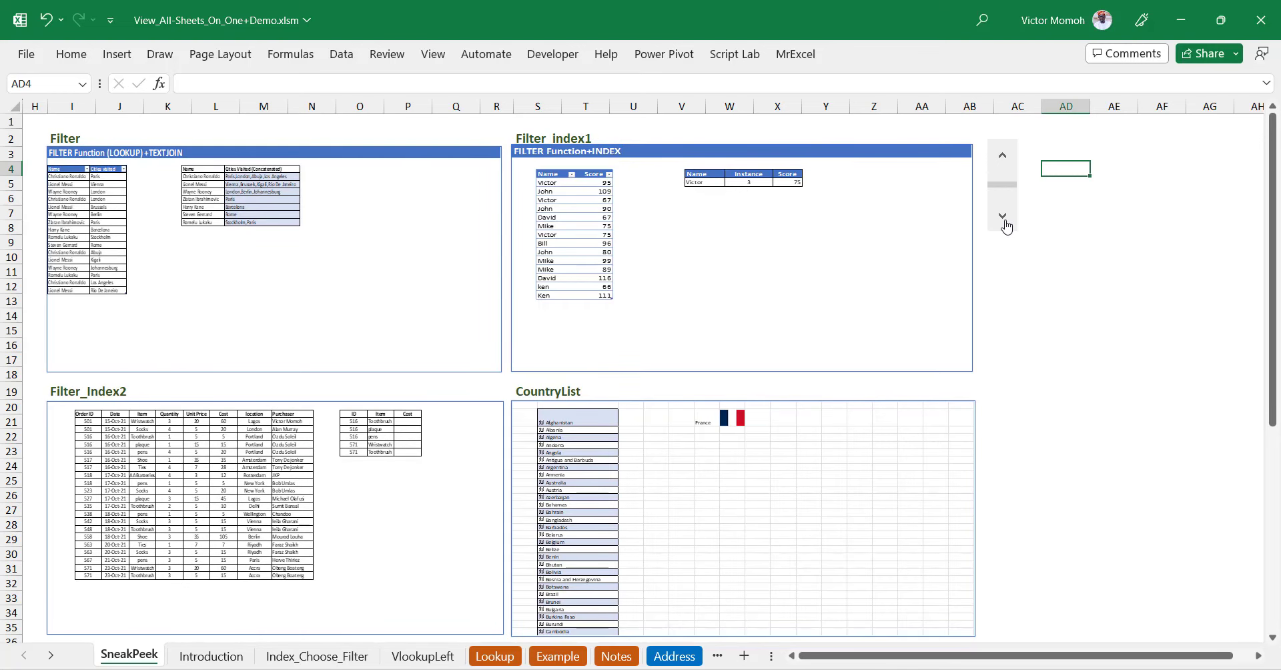
{"action": "left_click", "coordinate": [1005, 224]}
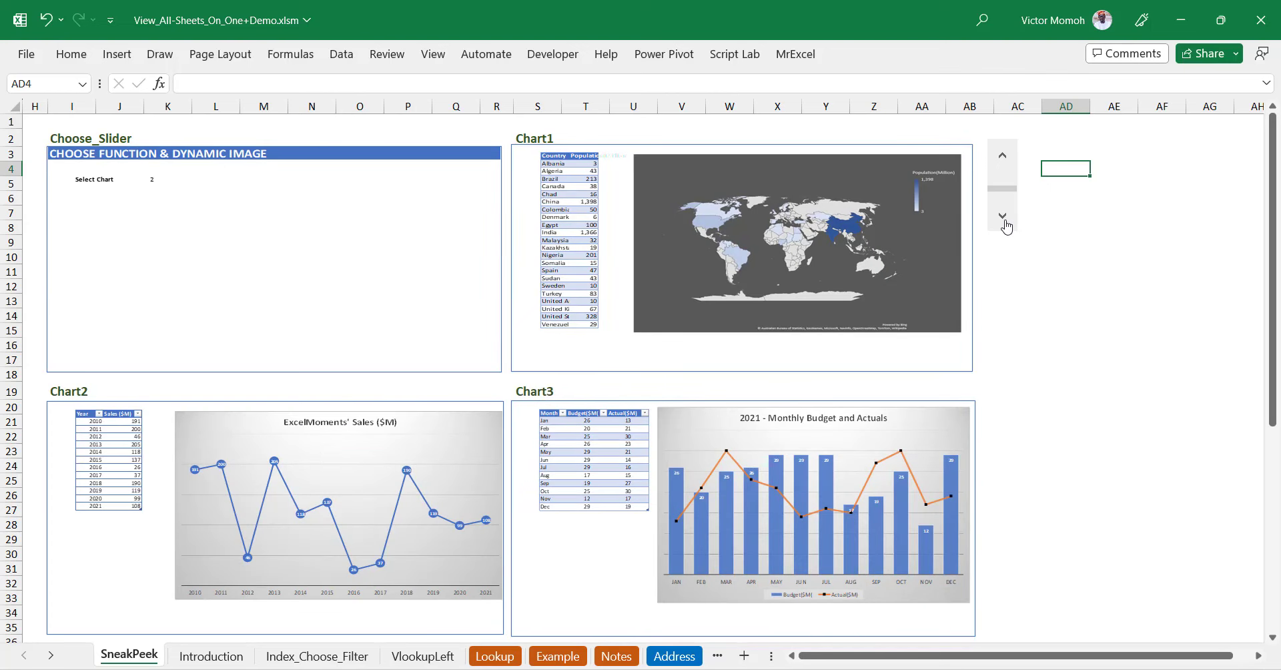
{"action": "left_click", "coordinate": [1005, 224]}
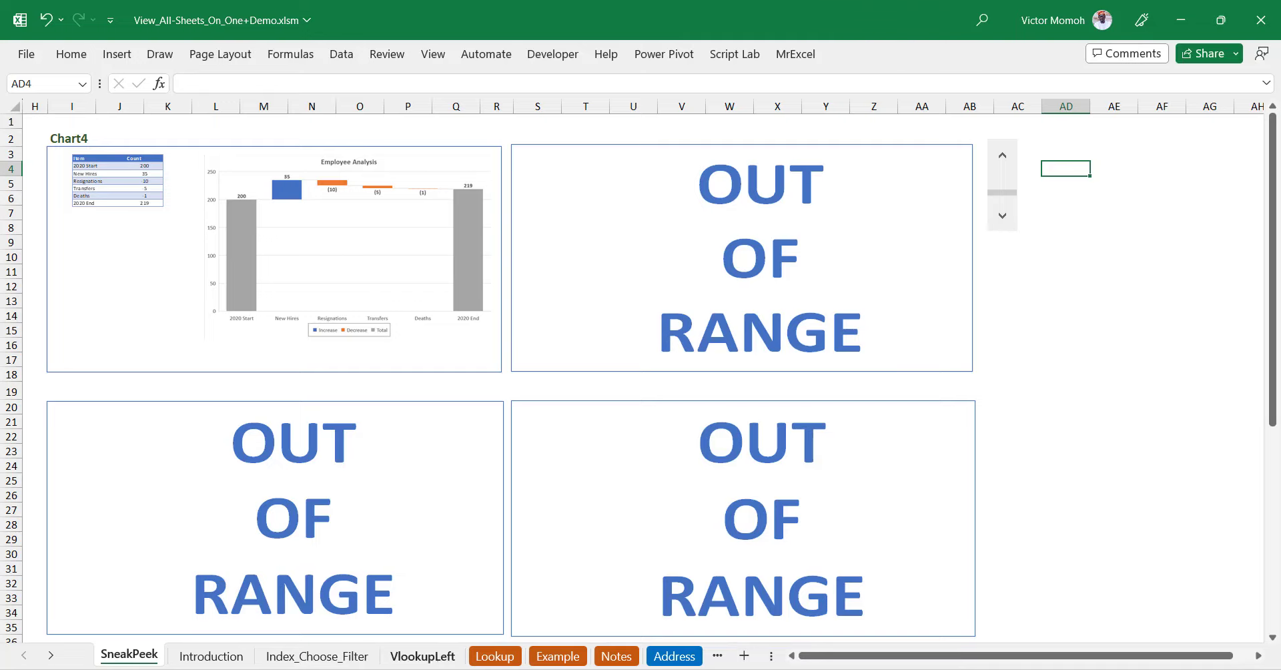
- Switch to the View_All-Sheets_On_One+Demov2.xlsm workbook and rename Sheet3 as SneakPeek
{"action": "left_click", "coordinate": [445, 656]}
{"action": "left_click", "coordinate": [500, 608]}
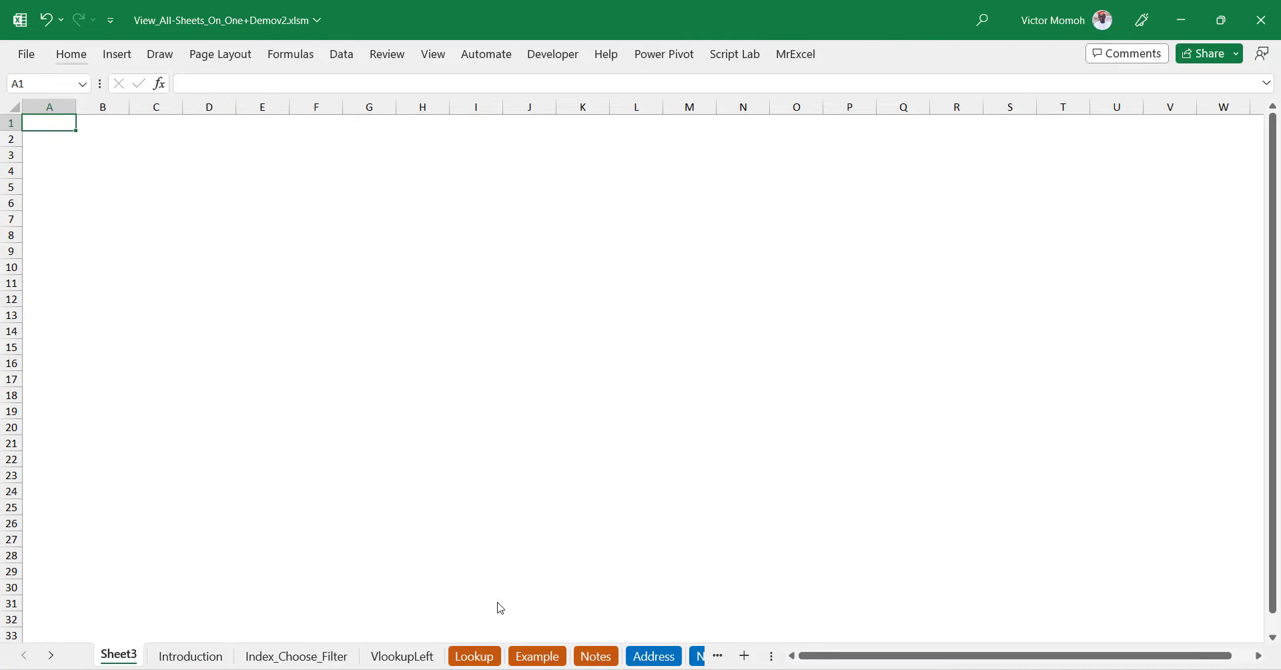
{"action": "double_click", "coordinate": [129, 654]}
{"action": "type", "text": "Sne"}
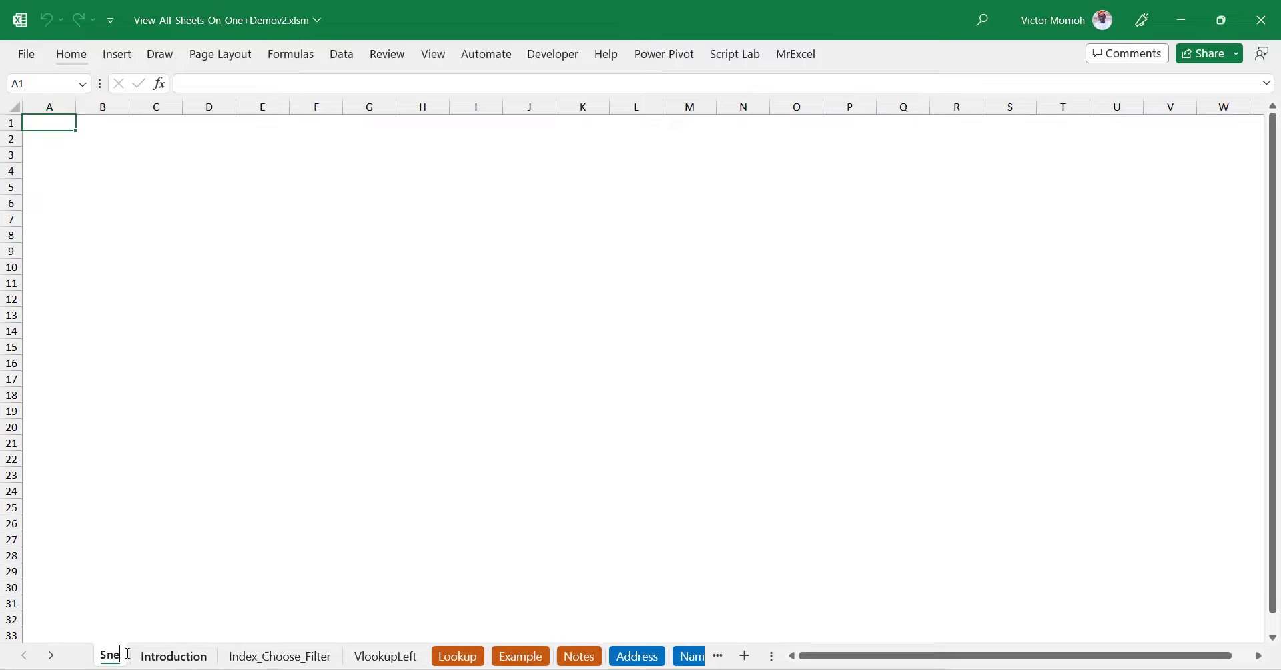
{"action": "type", "text": "akPeek"}
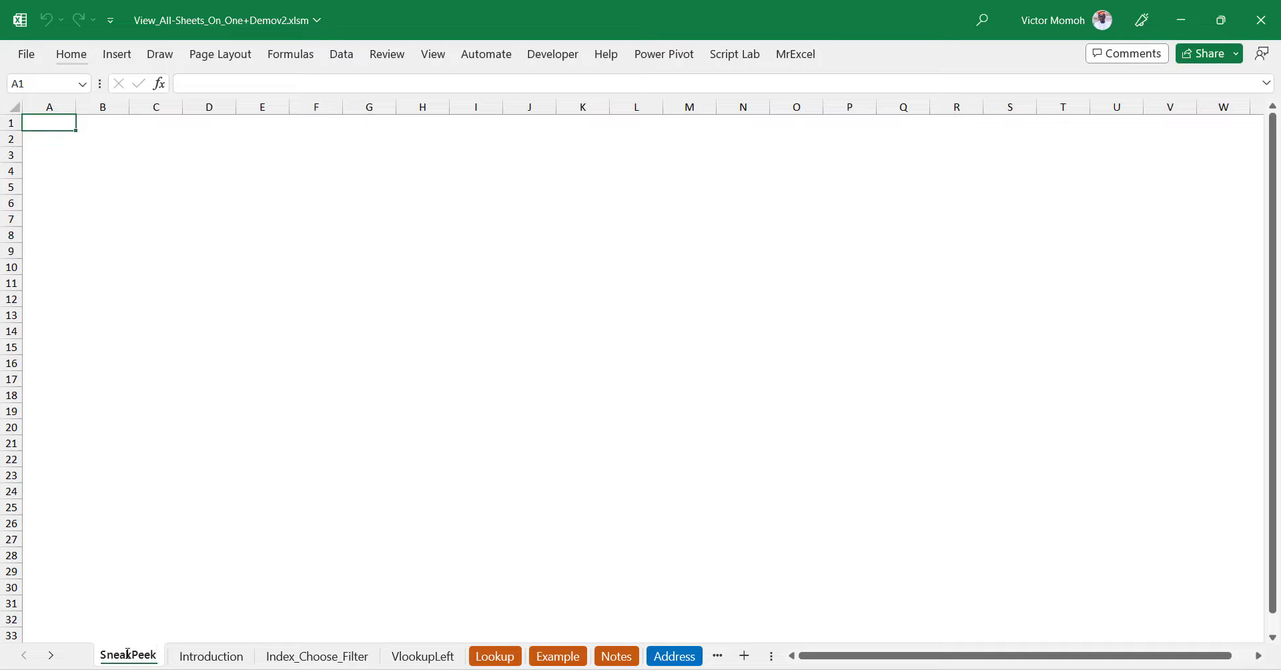
{"action": "key", "text": "Return"}
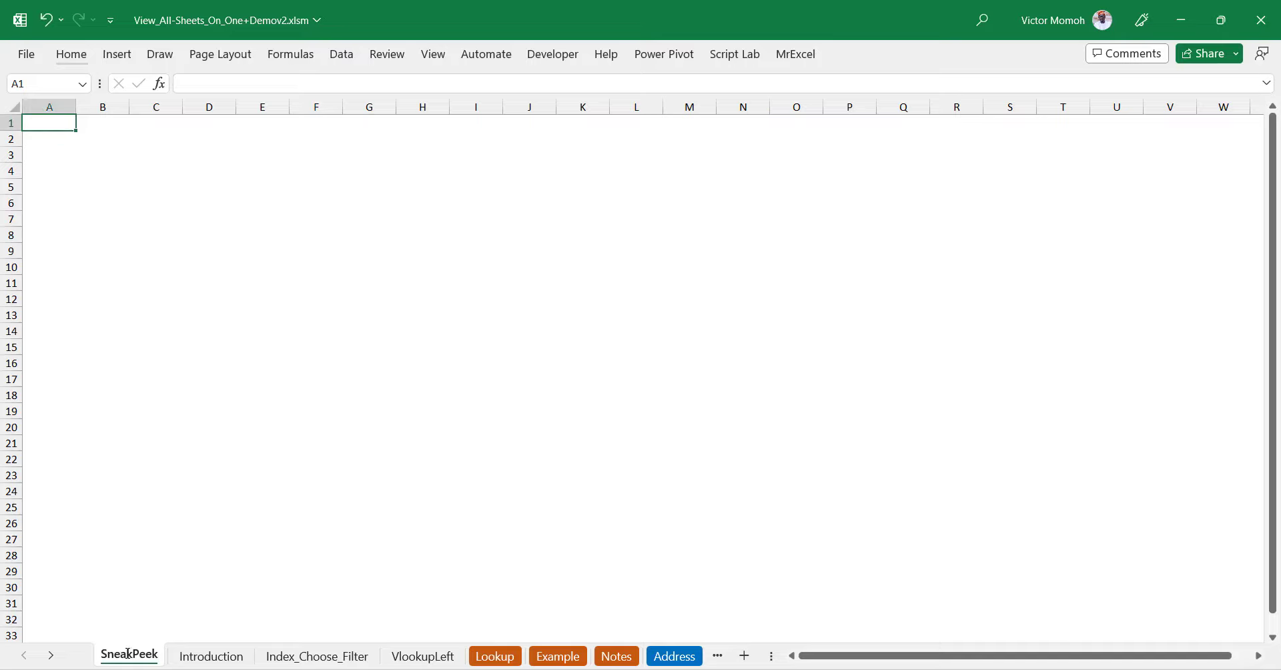
- Copy A1:H18 from the Index_Choose_Filter sheet and paste it as a linked picture at E3 on SneakPeek
{"action": "left_click", "coordinate": [337, 657]}
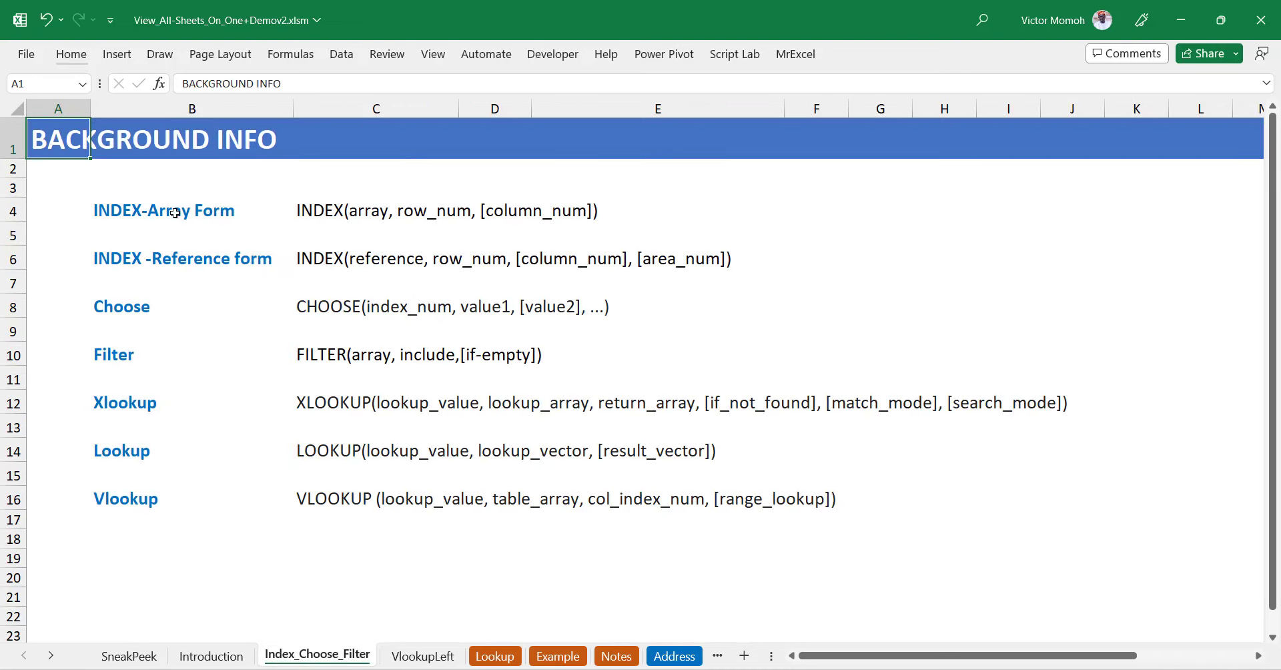
{"action": "left_click_drag", "start_coordinate": [50, 144], "coordinate": [925, 536]}
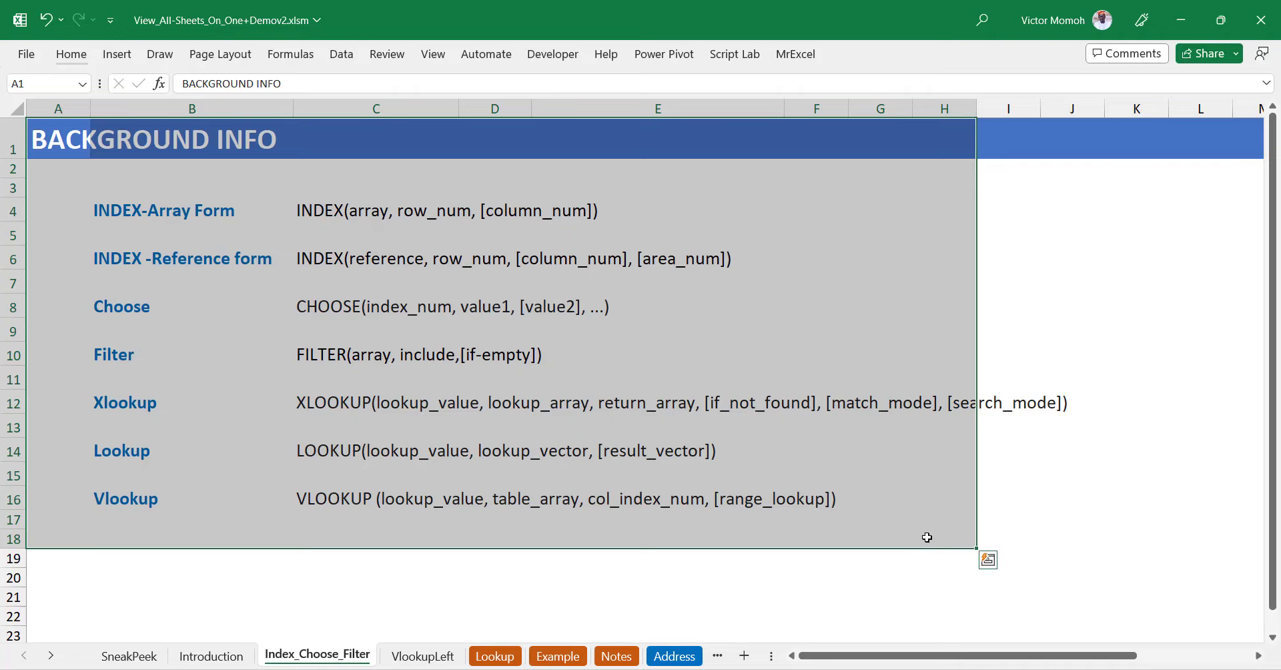
{"action": "key", "text": "ctrl+c"}
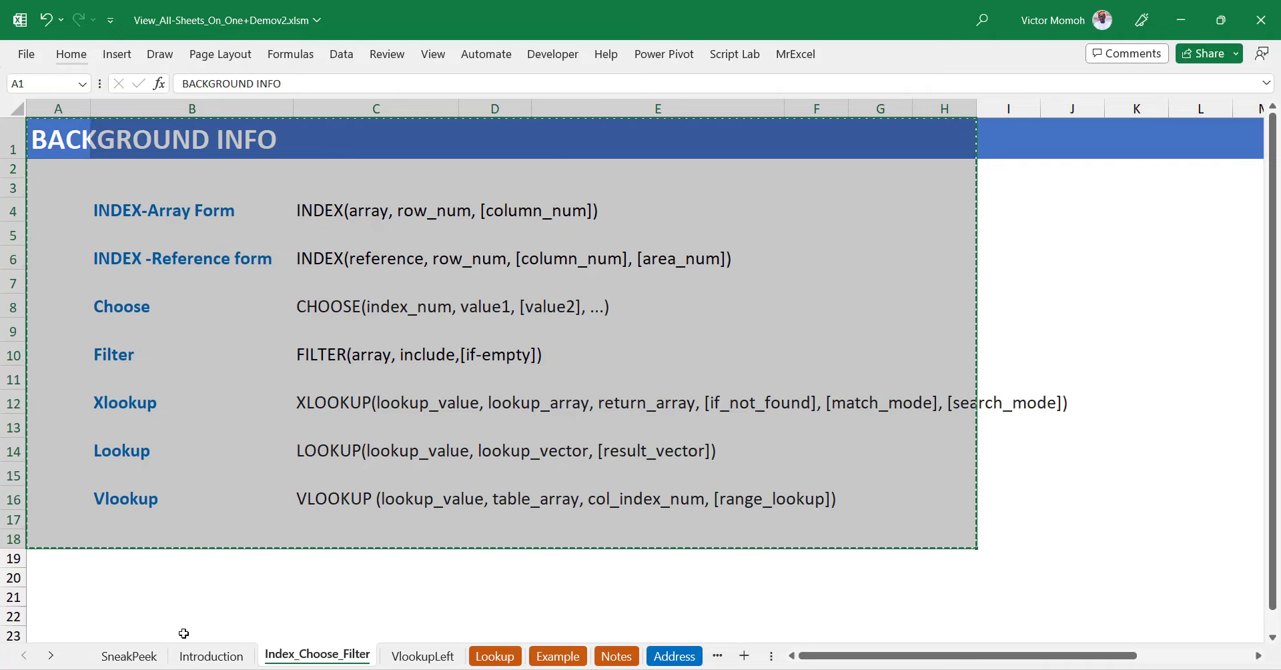
{"action": "left_click", "coordinate": [131, 656]}
{"action": "left_click", "coordinate": [281, 153]}
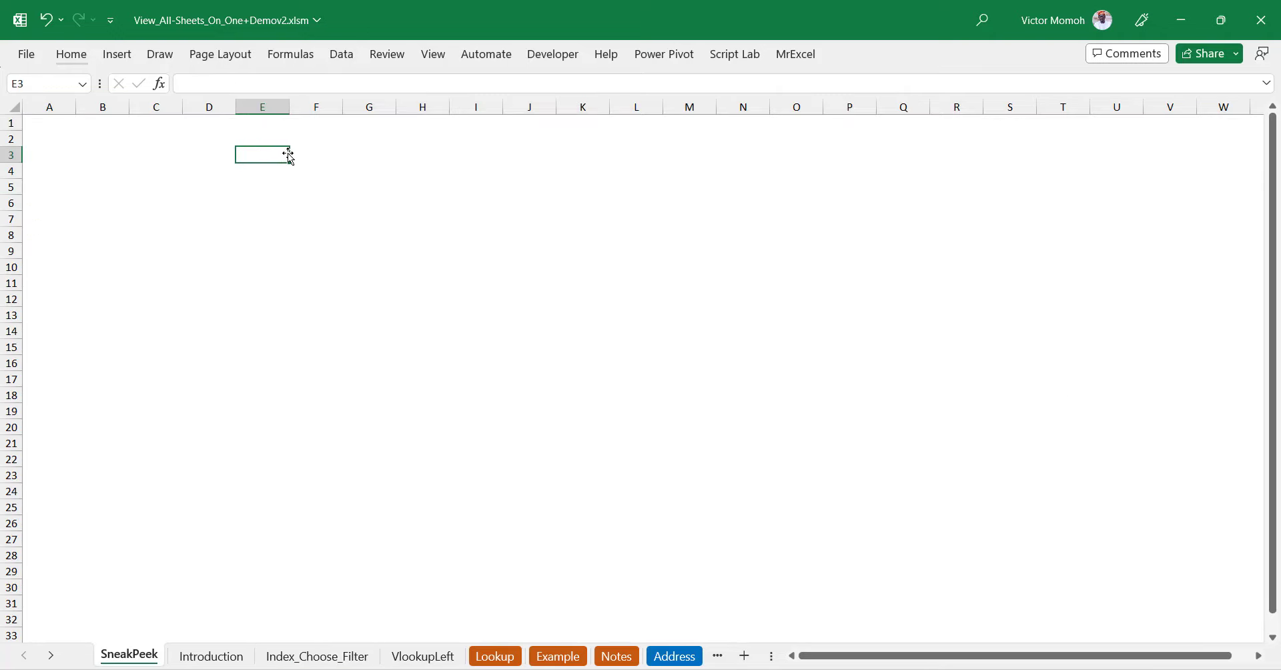
{"action": "right_click", "coordinate": [268, 154]}
{"action": "mouse_move", "coordinate": [575, 384]}
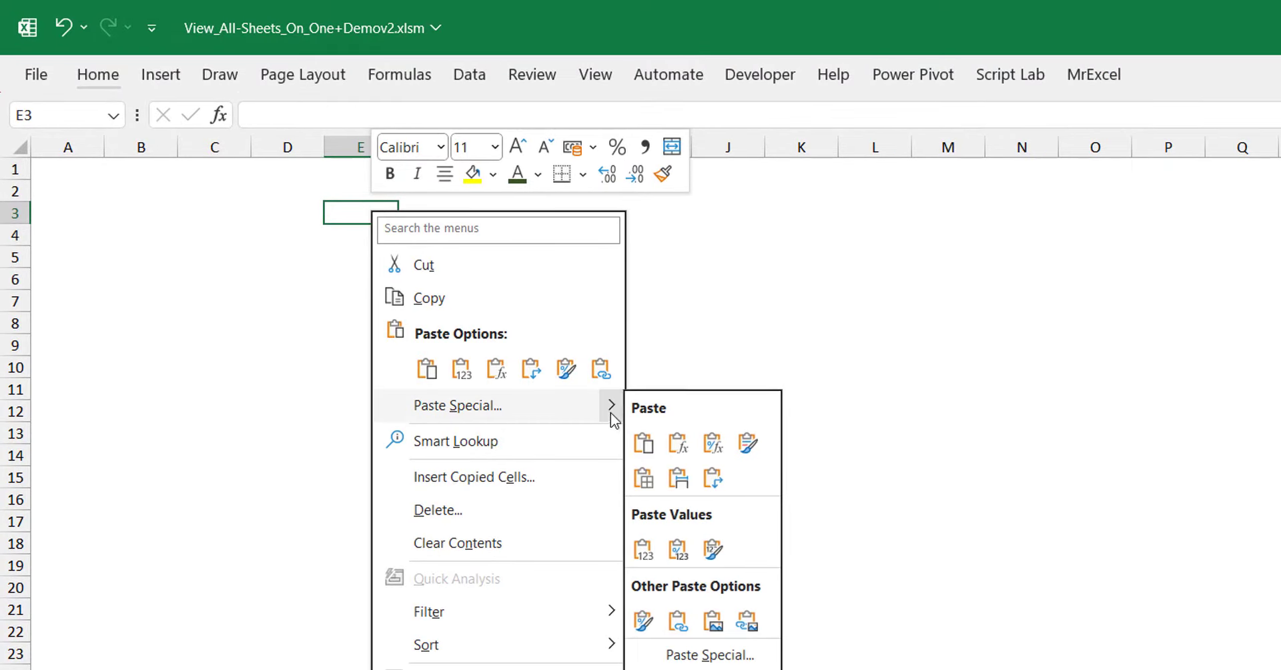
{"action": "left_click", "coordinate": [749, 620]}
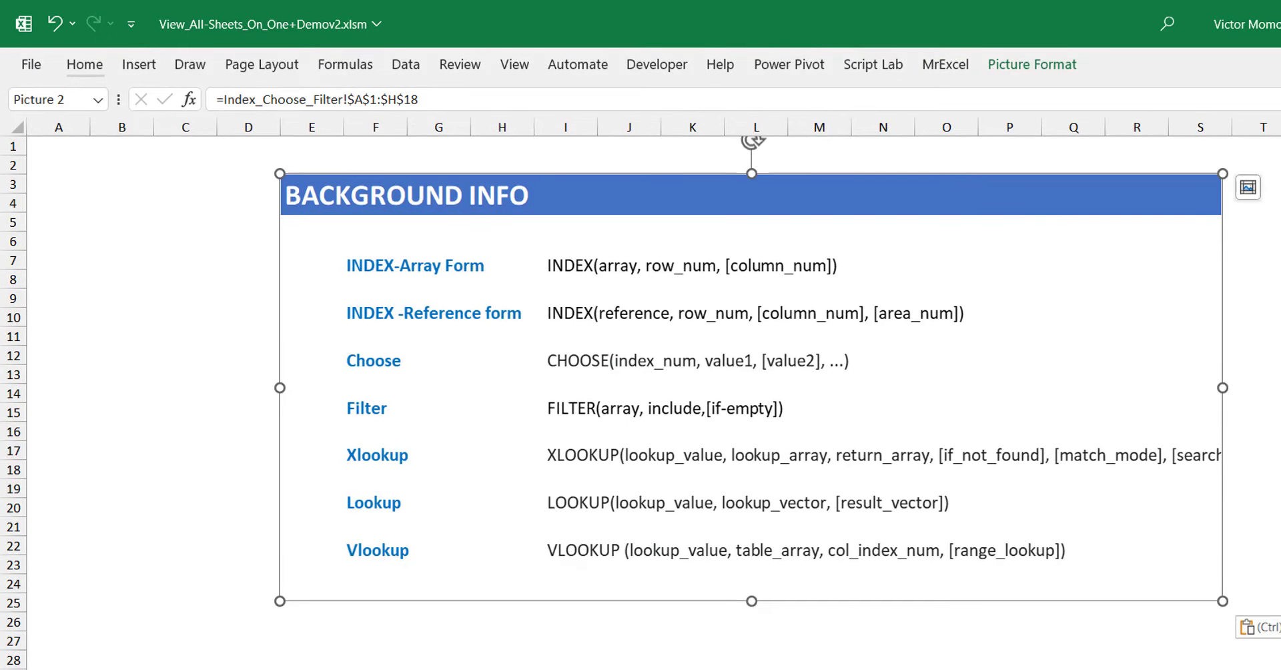
- Return to the Index_Choose_Filter sheet and select the title cell A1
{"action": "key", "text": "ctrl+Page_Up"}
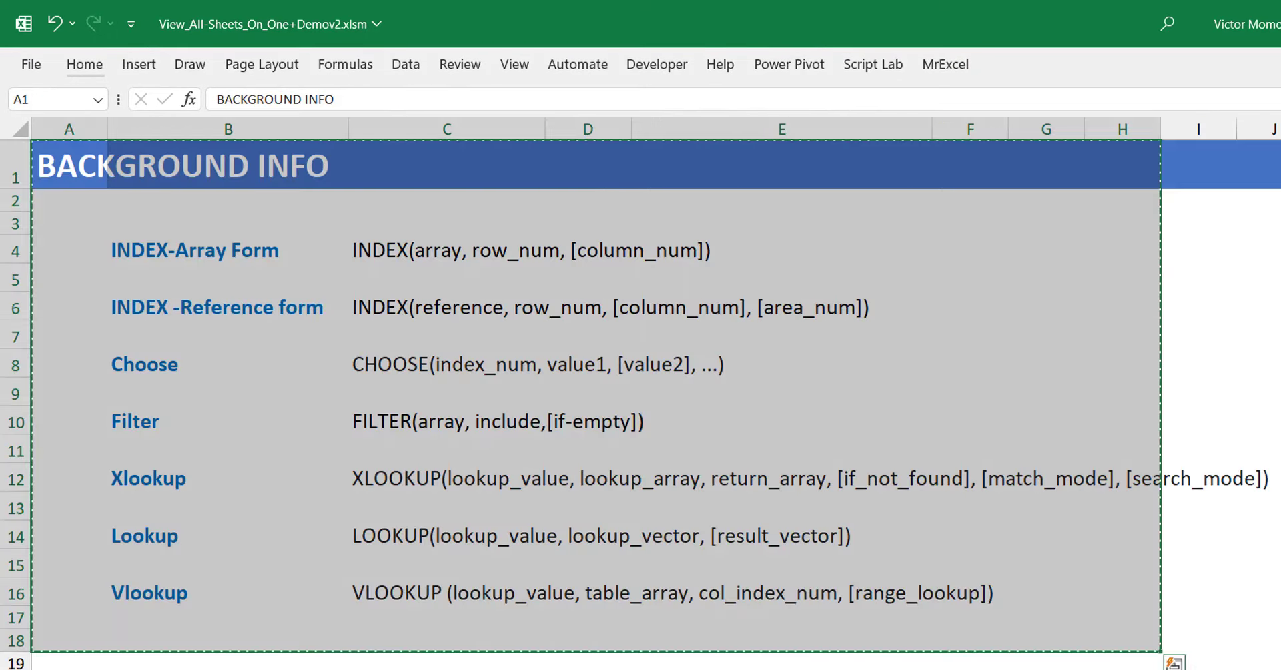
{"action": "left_click", "coordinate": [76, 166]}
{"action": "left_click", "coordinate": [372, 94]}
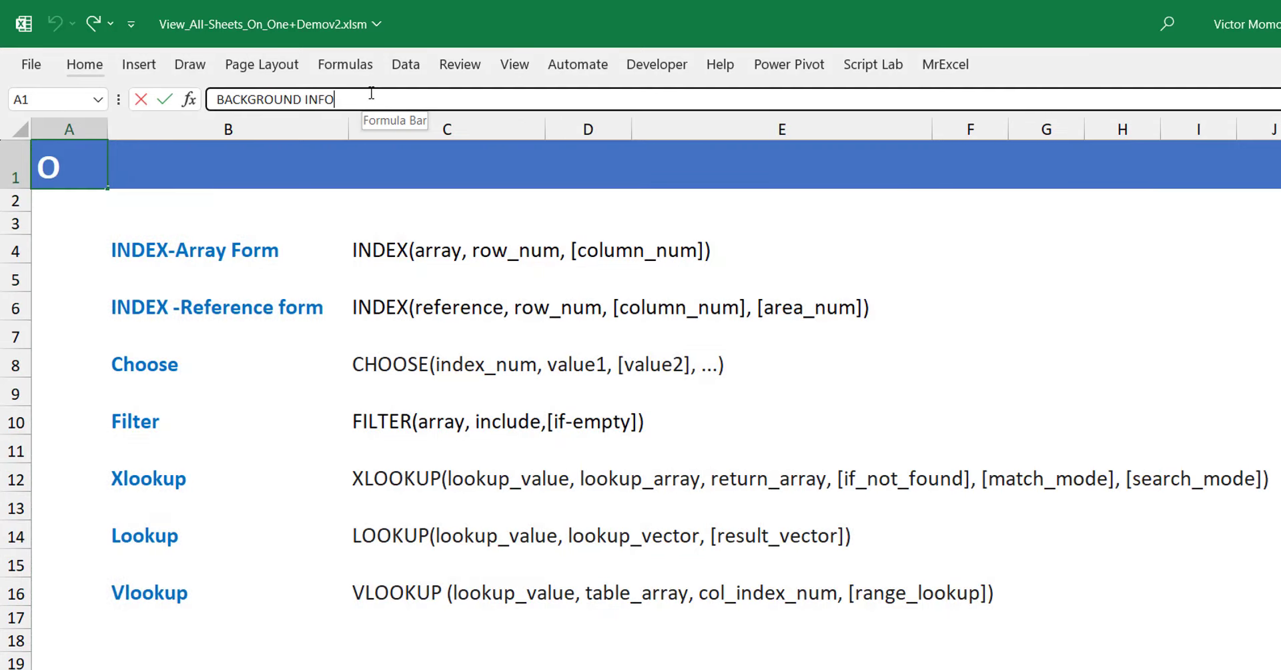
{"action": "key", "text": "BackSpace"}
{"action": "key", "text": "BackSpace"}
{"action": "key", "text": "BackSpace"}
{"action": "key", "text": "BackSpace"}
{"action": "key", "text": "Escape"}
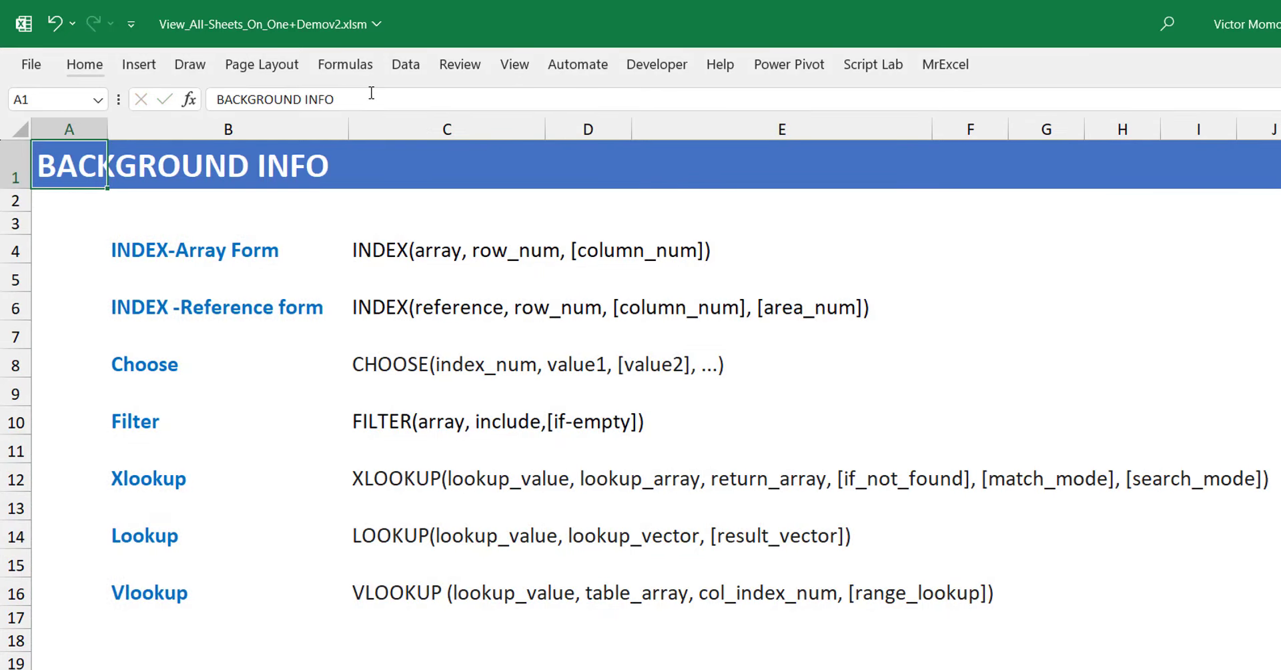
- Shorten the title in A1 of the Index_Choose_Filter sheet to BACKGROUND
{"action": "left_click", "coordinate": [372, 93]}
{"action": "key", "text": "BackSpace"}
{"action": "key", "text": "BackSpace"}
{"action": "key", "text": "BackSpace"}
{"action": "key", "text": "BackSpace"}
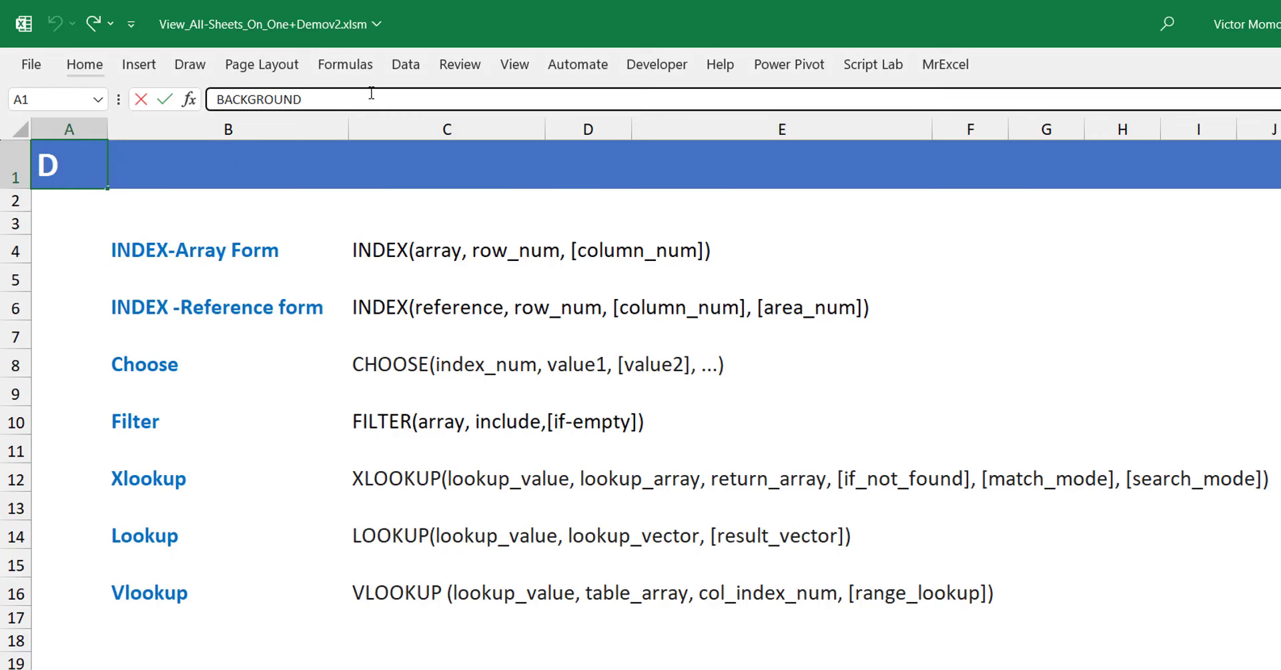
{"action": "key", "text": "Return"}
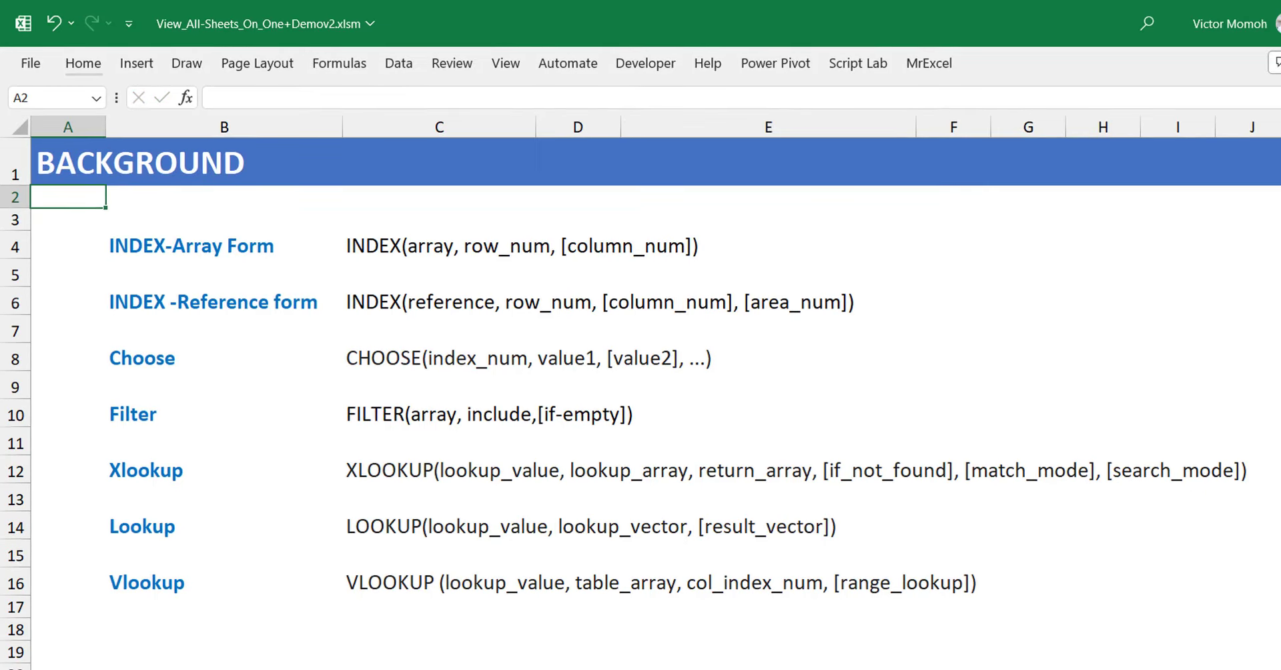
- On SneakPeek, shift the linked picture right to column F and change its source reference to =Lookup!$A$1:$H$18
{"action": "left_click", "coordinate": [139, 657]}
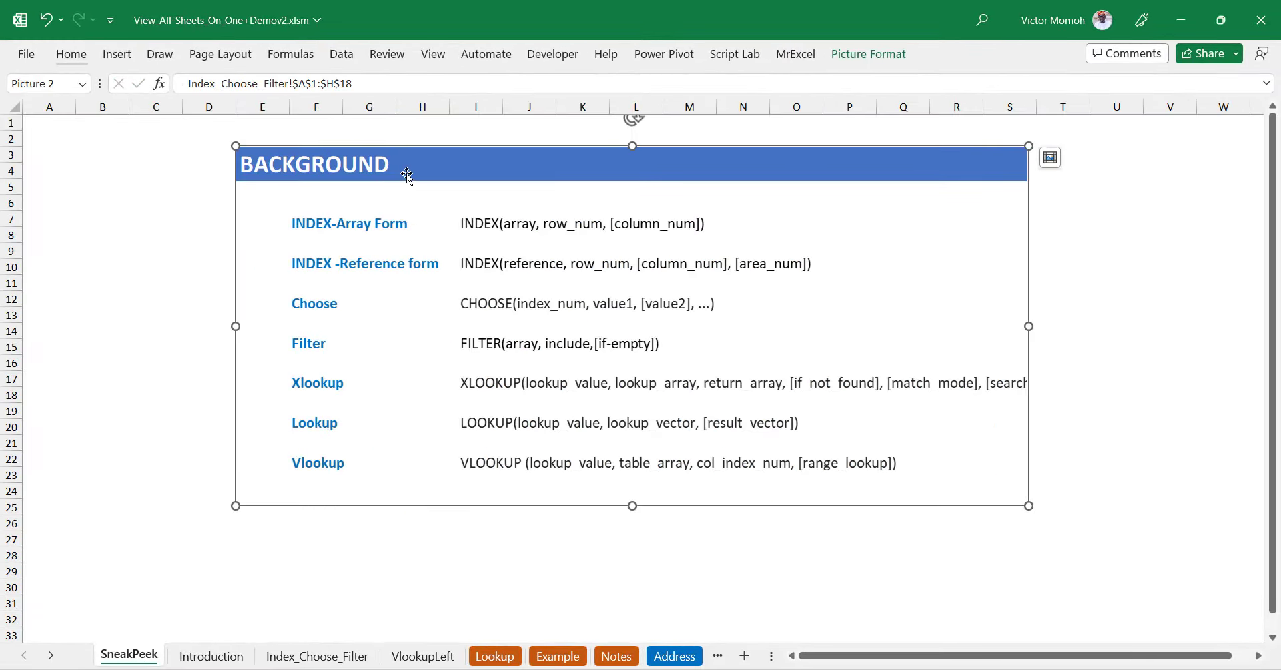
{"action": "left_click_drag", "start_coordinate": [409, 177], "coordinate": [463, 186]}
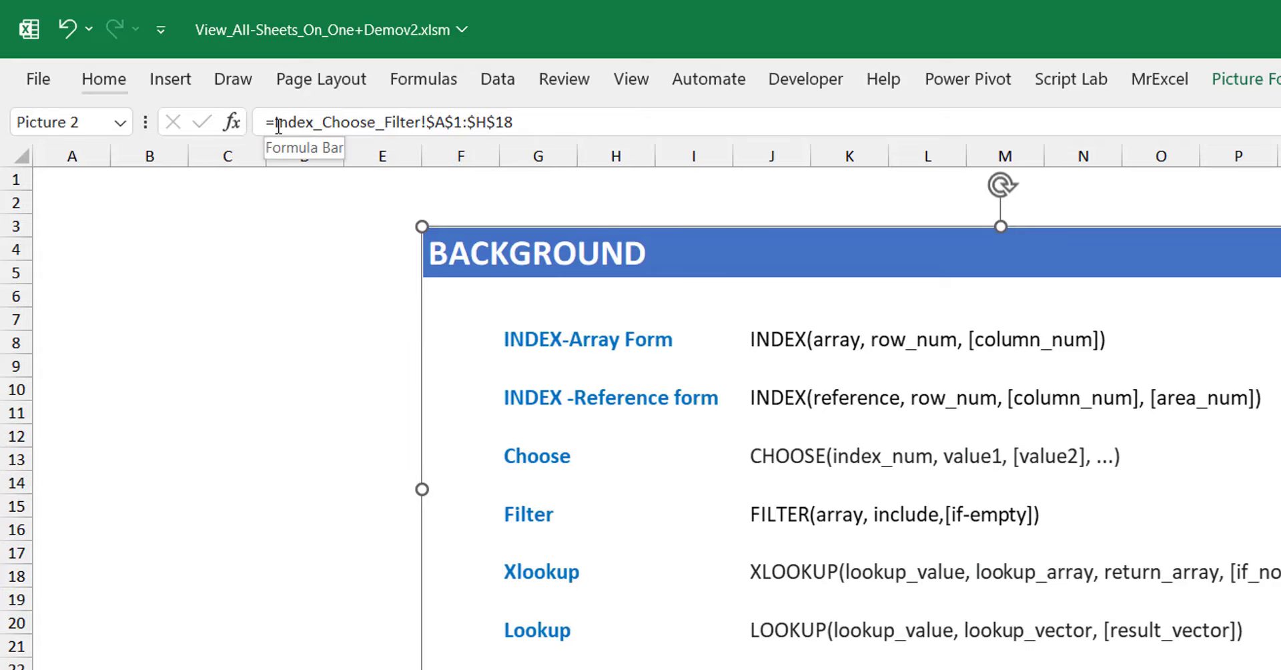
{"action": "left_click_drag", "start_coordinate": [278, 125], "coordinate": [422, 138]}
{"action": "key", "text": "BackSpace"}
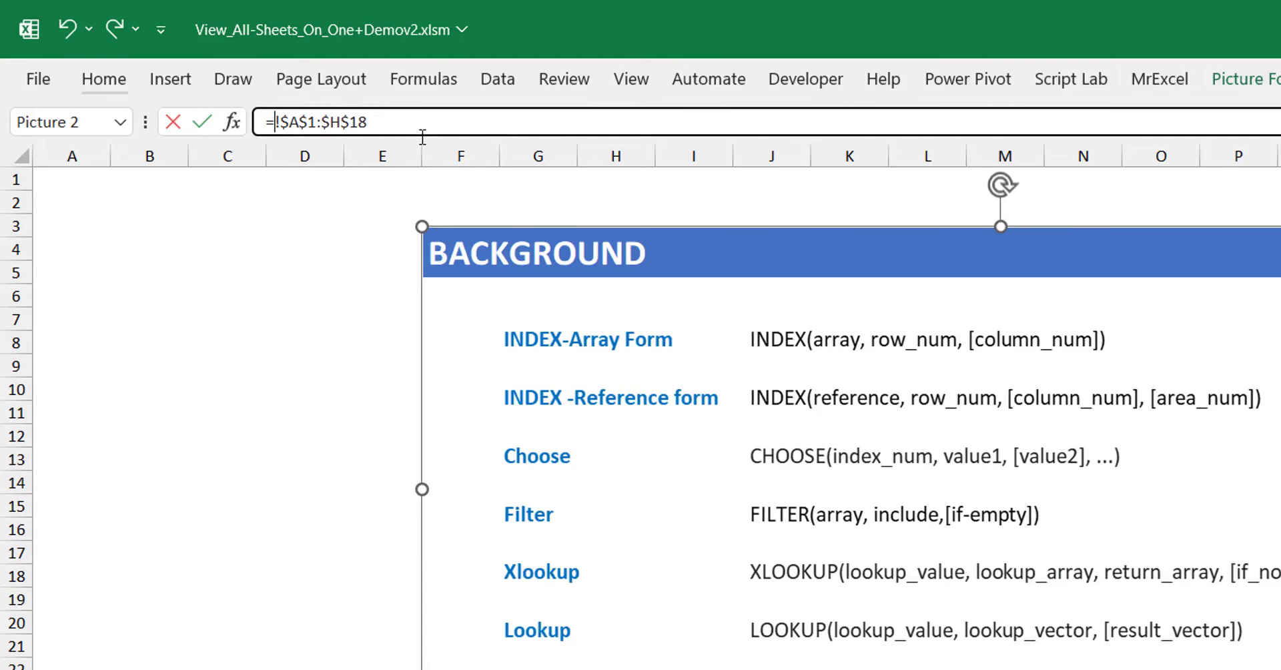
{"action": "type", "text": "lookup"}
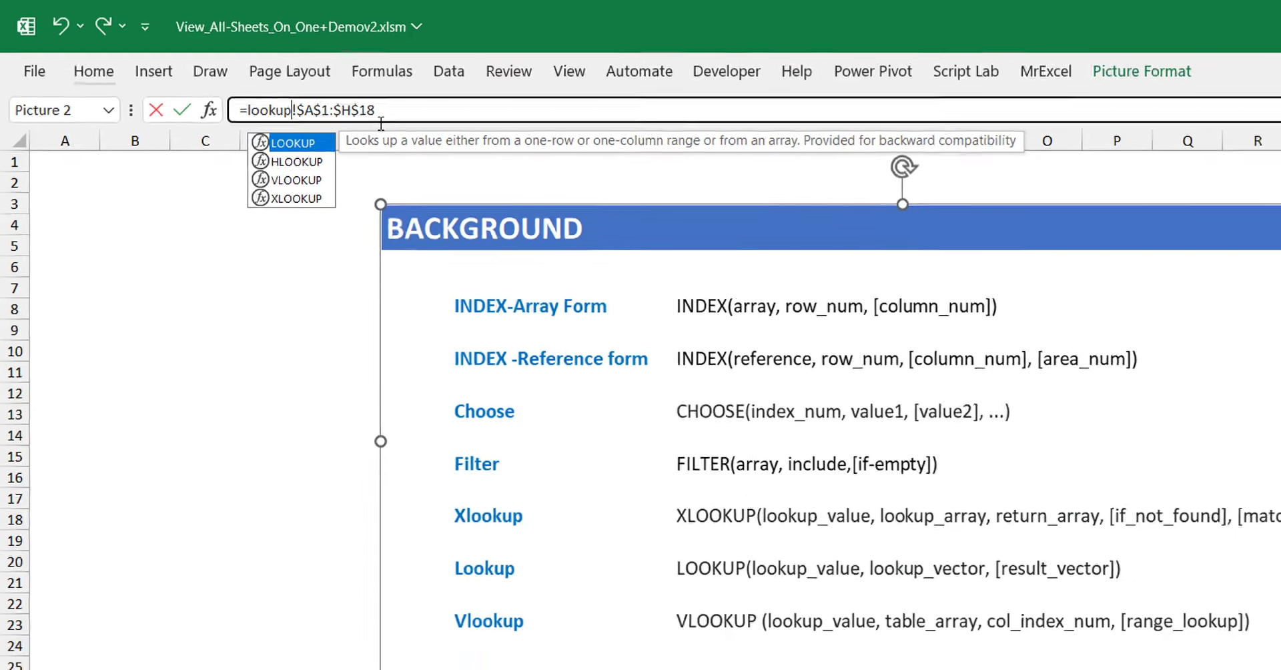
{"action": "key", "text": "Return"}
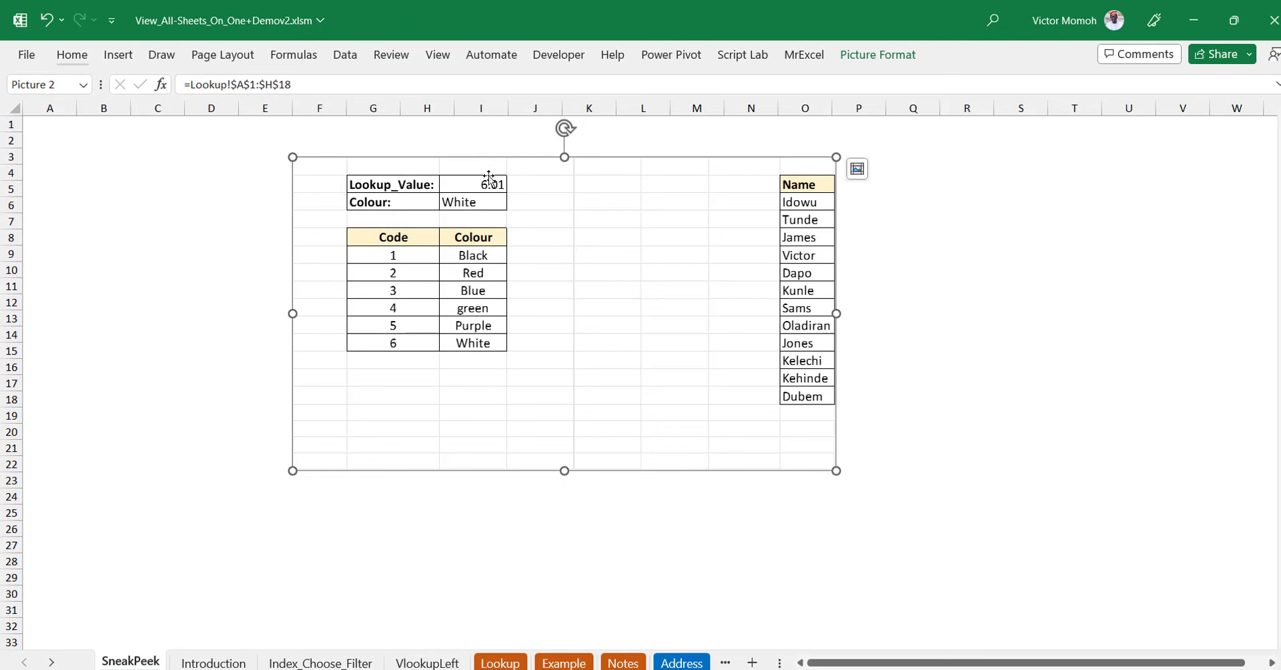
- Compare the linked picture with the Lookup sheet, and move the picture right on SneakPeek to span about columns J to S
{"action": "left_click", "coordinate": [500, 663]}
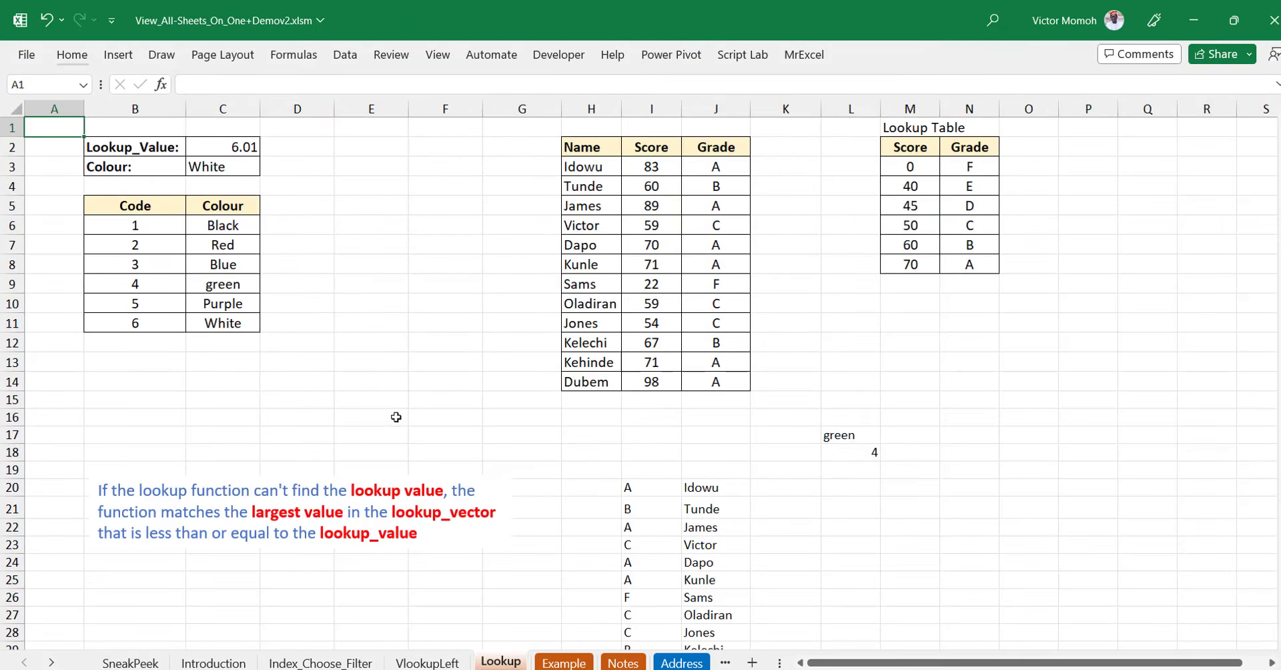
{"action": "left_click", "coordinate": [131, 662]}
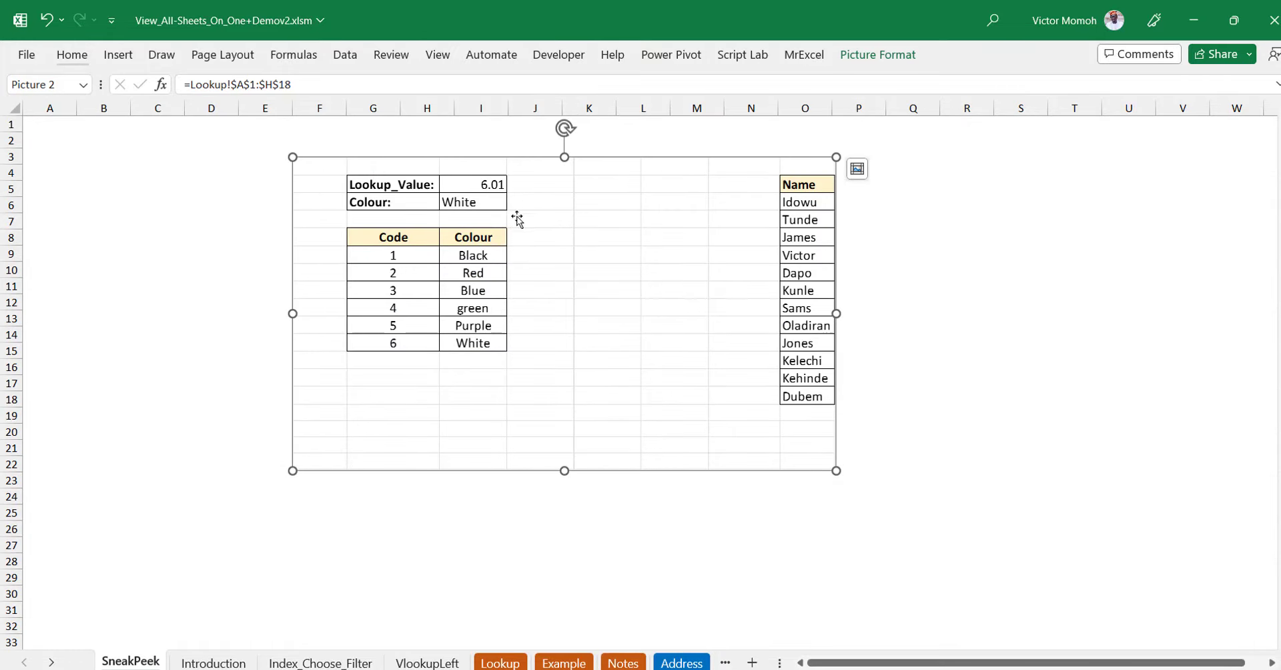
{"action": "left_click_drag", "start_coordinate": [518, 219], "coordinate": [579, 211]}
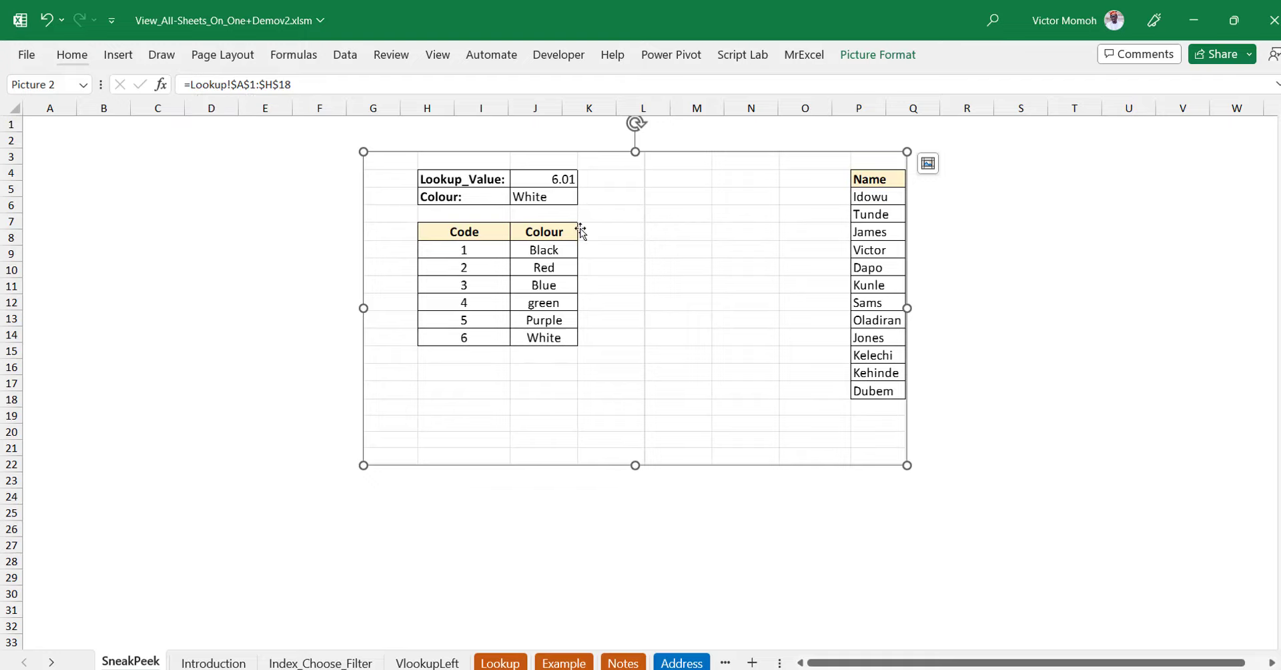
{"action": "left_click_drag", "start_coordinate": [635, 218], "coordinate": [729, 215]}
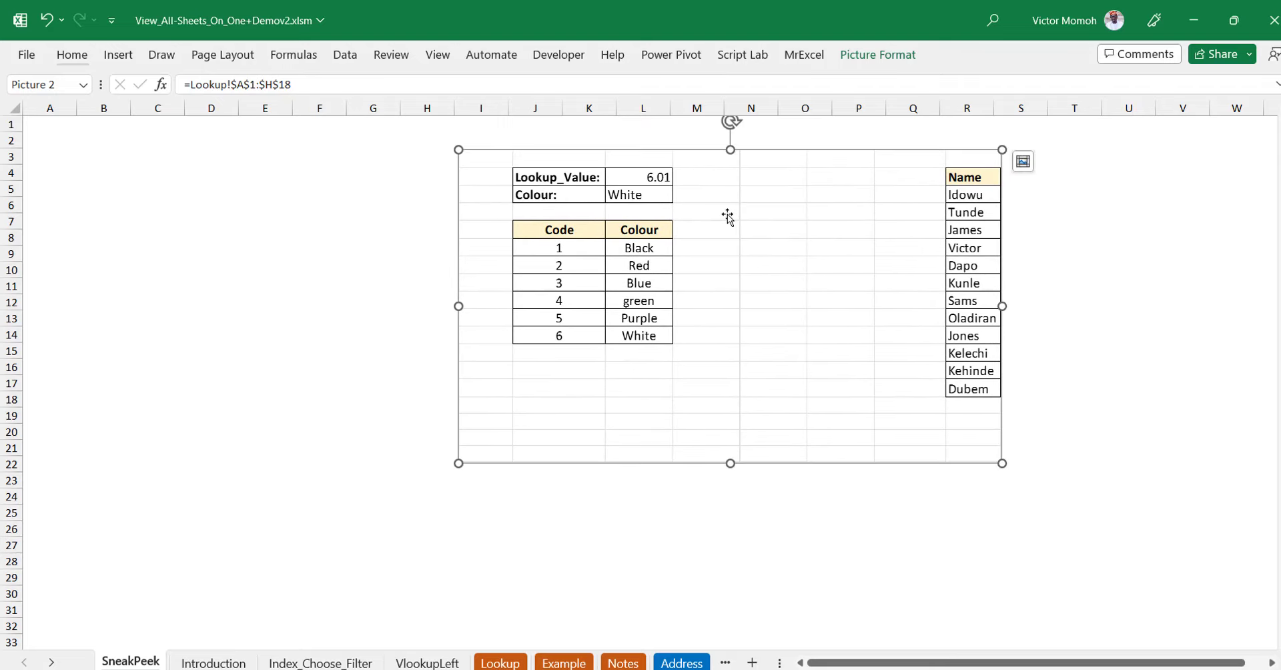
{"action": "left_click_drag", "start_coordinate": [704, 220], "coordinate": [761, 220]}
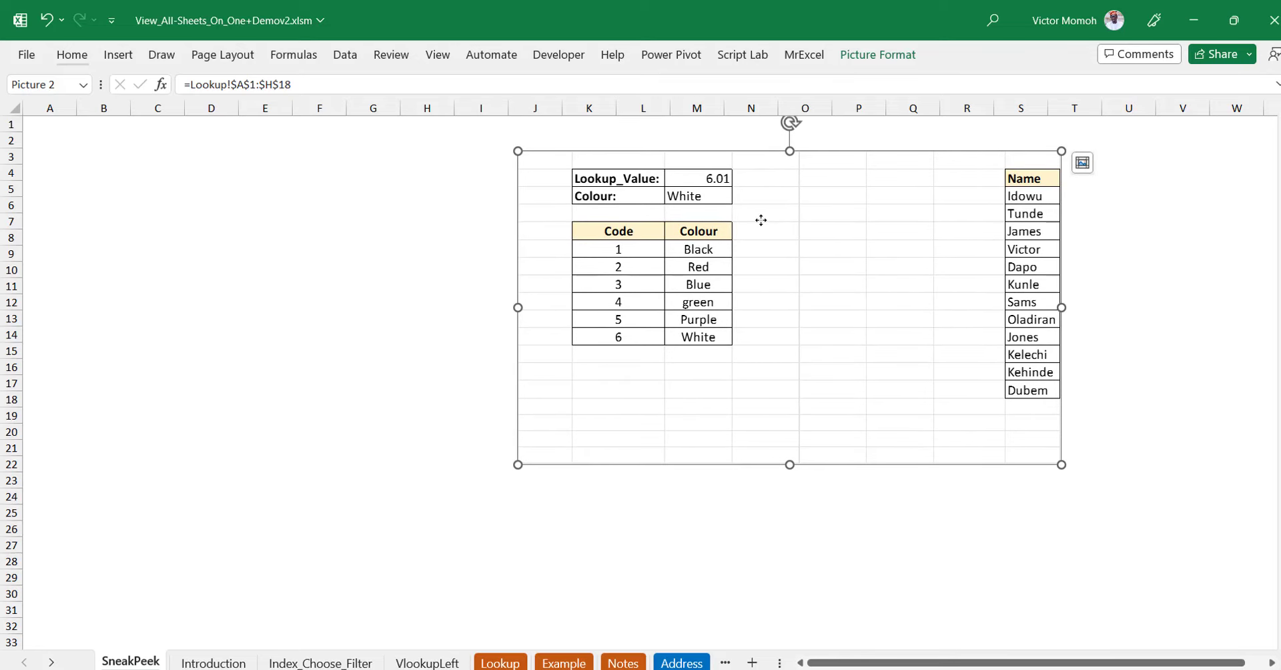
- From cell B3 on SneakPeek, start a new workbook-scoped defined name called ListOfsheets
{"action": "left_click", "coordinate": [79, 154]}
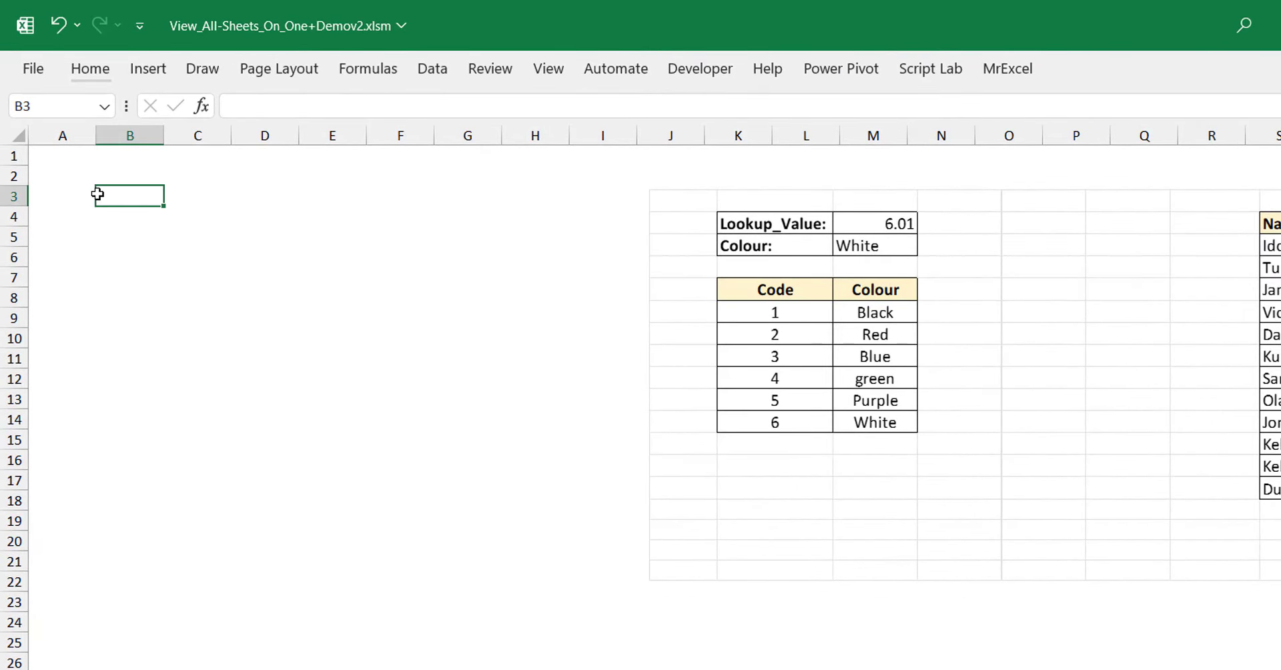
{"action": "key", "text": "ctrl+F3"}
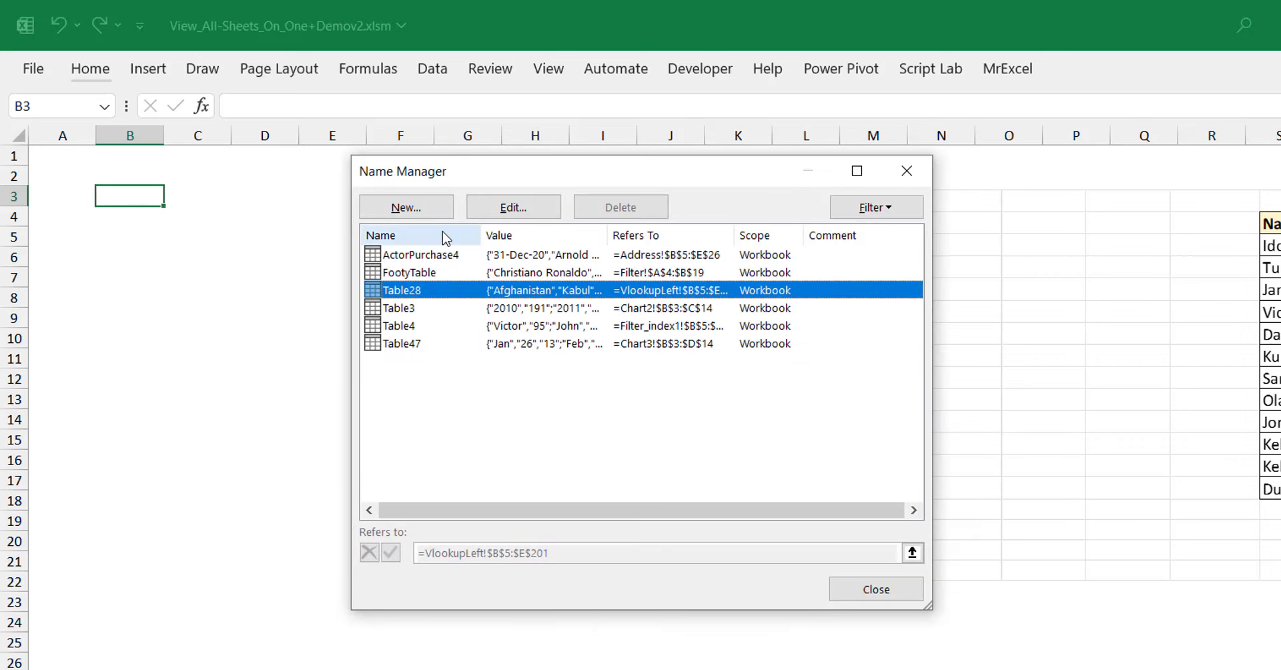
{"action": "left_click", "coordinate": [420, 211]}
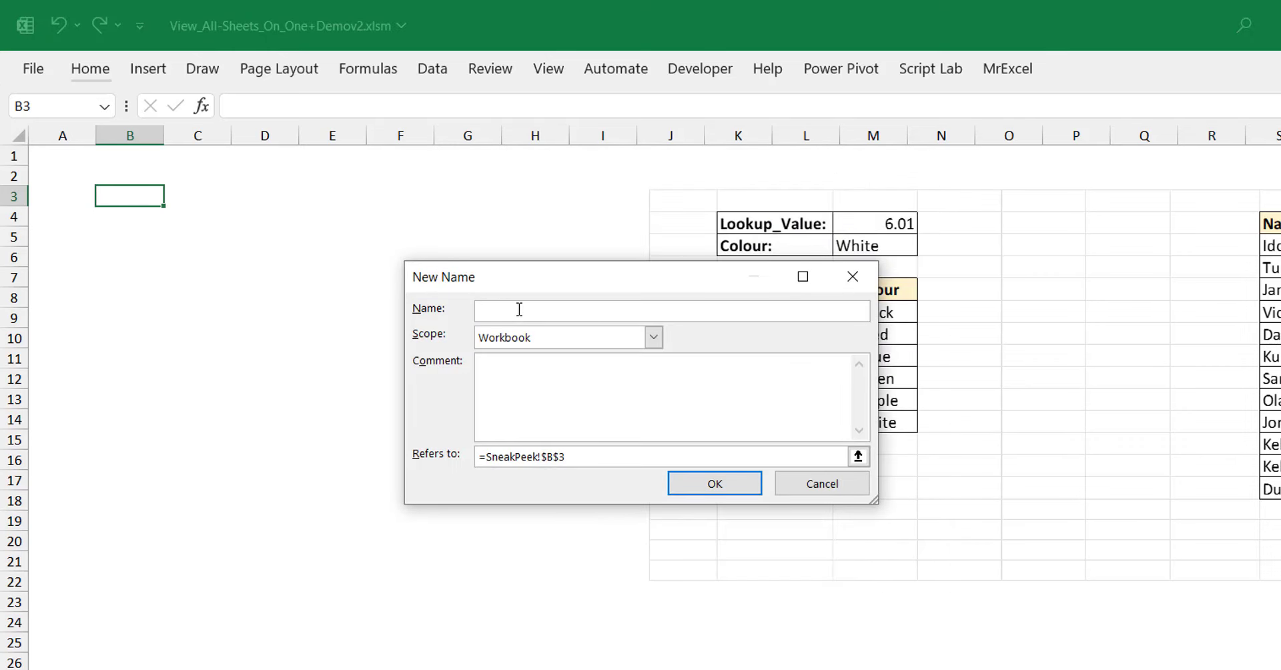
{"action": "type", "text": "ListOfsheets"}
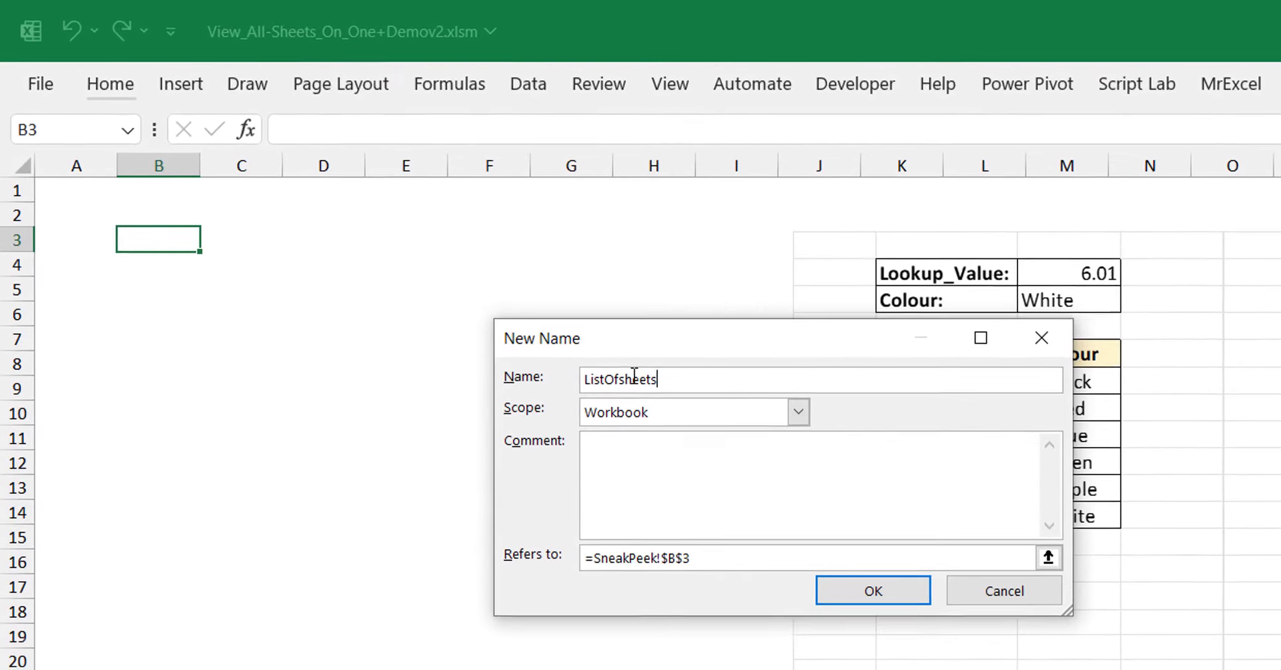
- Replace the new name's reference with the formula =Get.Workbook(1)
{"action": "left_click", "coordinate": [584, 557]}
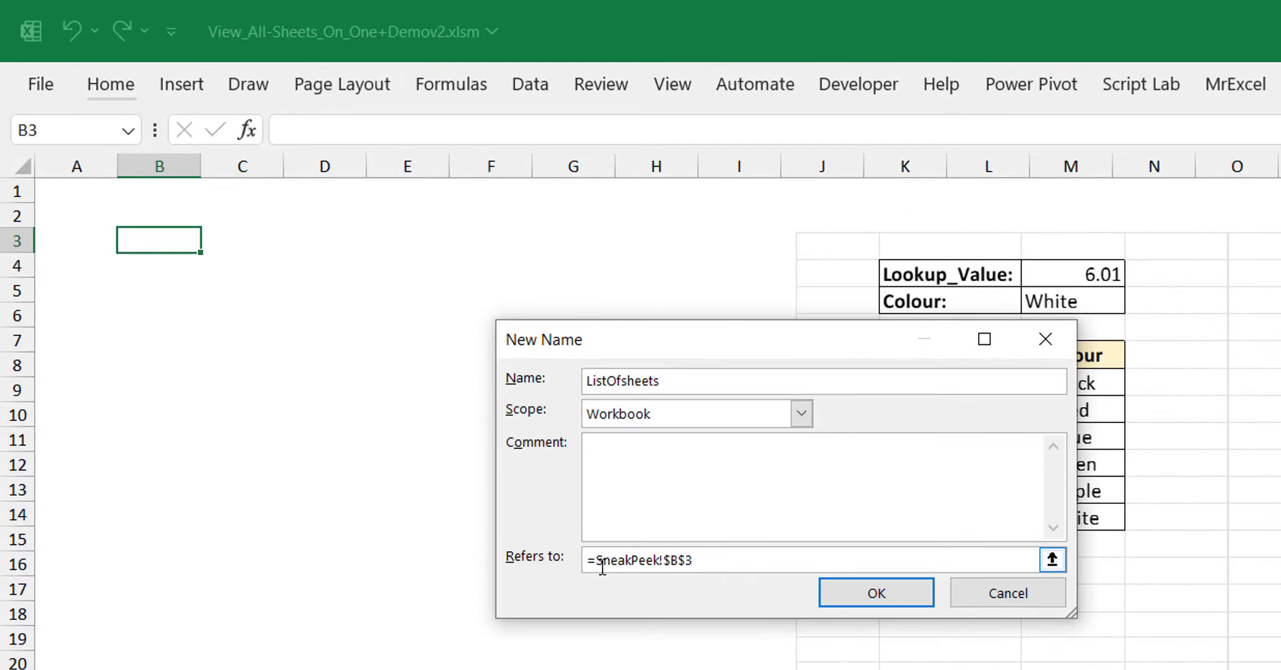
{"action": "double_click", "coordinate": [627, 566]}
{"action": "key", "text": "BackSpace"}
{"action": "key", "text": "BackSpace"}
{"action": "type", "text": "=Get.Workbook(1)"}
- Wrap the reference in Transpose so it reads =Transpose(Get.Workbook(1)), and save the ListOfsheets name
{"action": "left_click", "coordinate": [596, 559]}
{"action": "type", "text": "Transpos"}
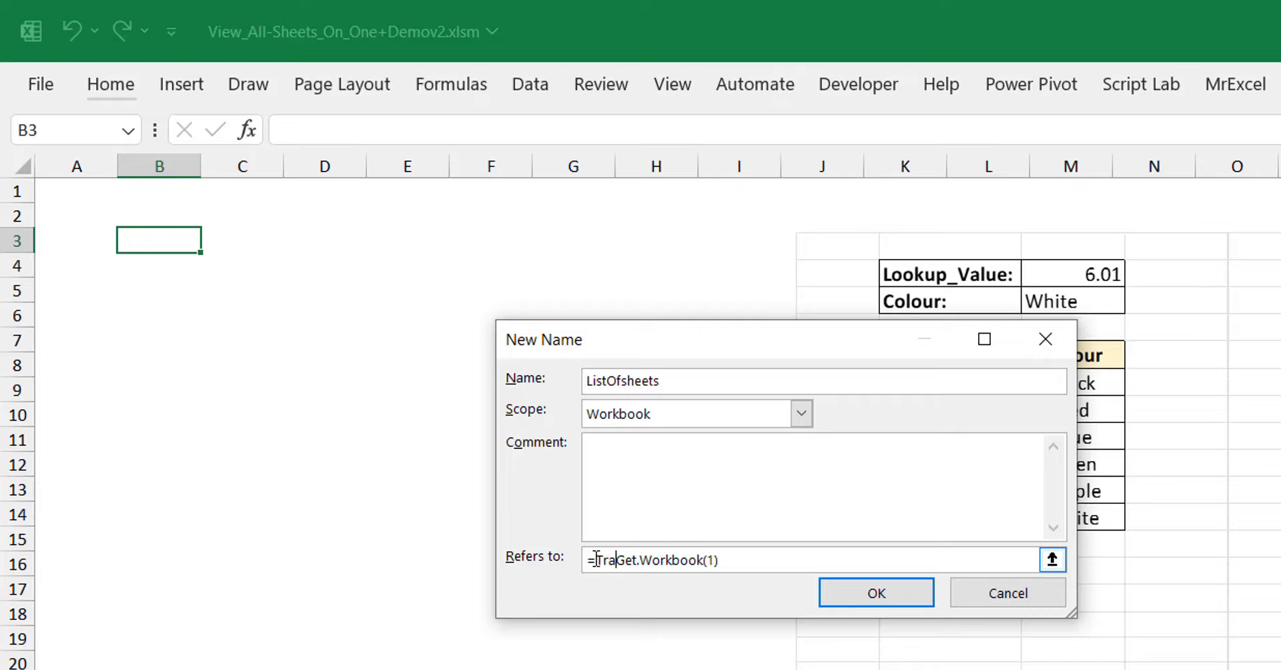
{"action": "type", "text": "e"}
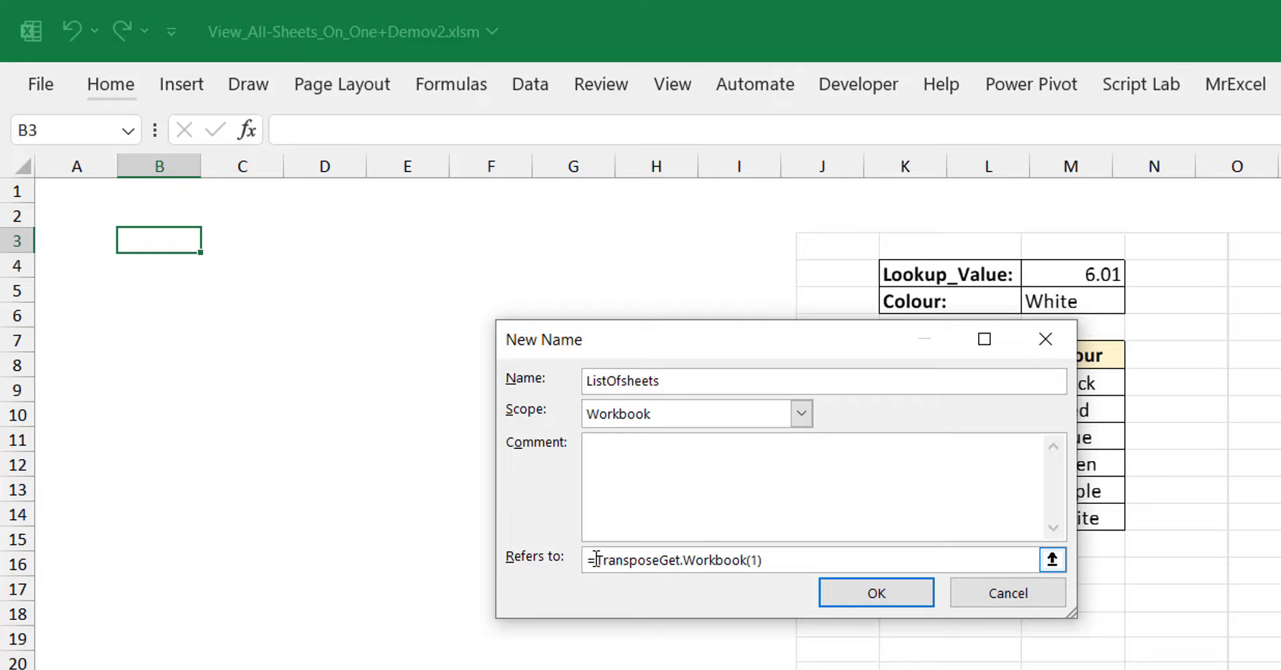
{"action": "type", "text": "9"}
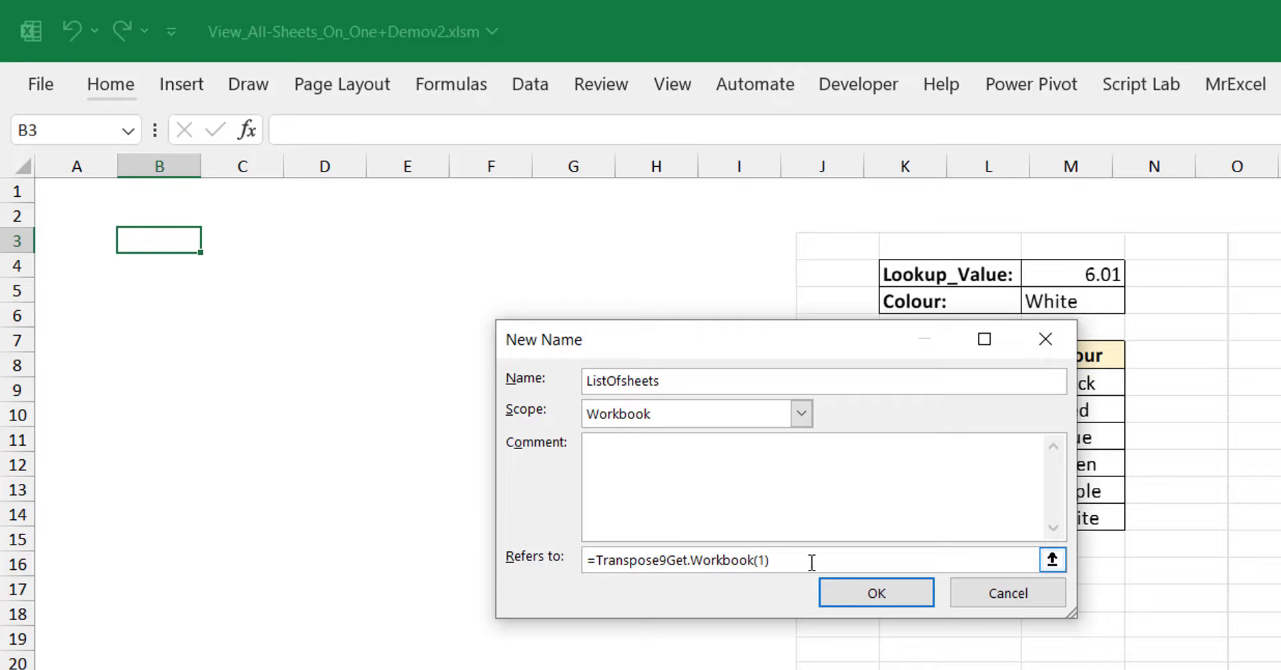
{"action": "key", "text": "BackSpace"}
{"action": "type", "text": "("}
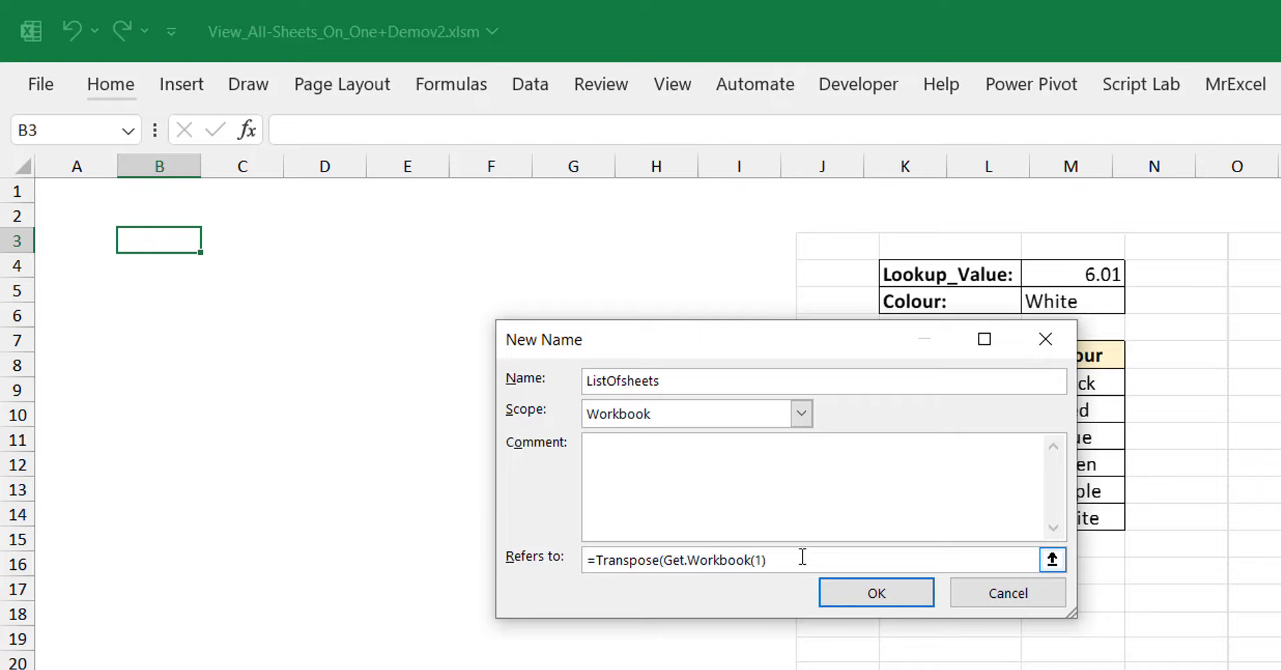
{"action": "key", "text": "End"}
{"action": "type", "text": ")"}
{"action": "left_click", "coordinate": [886, 604]}
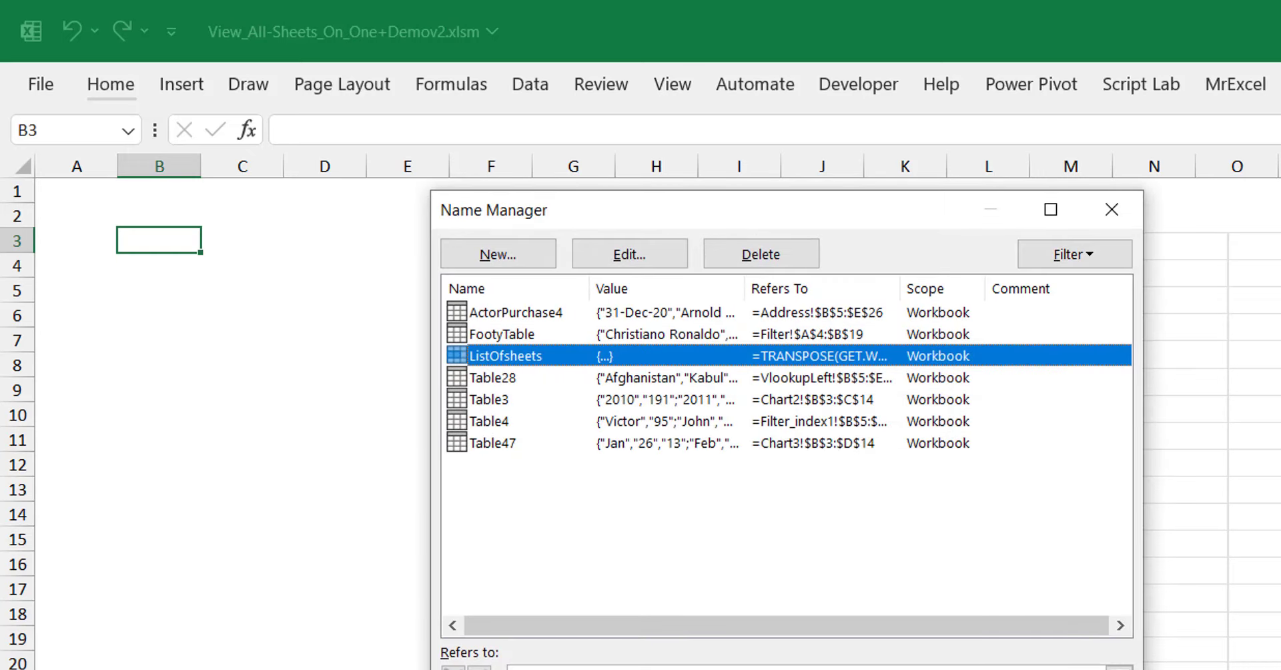
- Close the list of defined names and enter =ListOfsheets in cell B5 of SneakPeek
{"action": "key", "text": "Escape"}
{"action": "key", "text": "Down"}
{"action": "key", "text": "Down"}
{"action": "type", "text": "="}
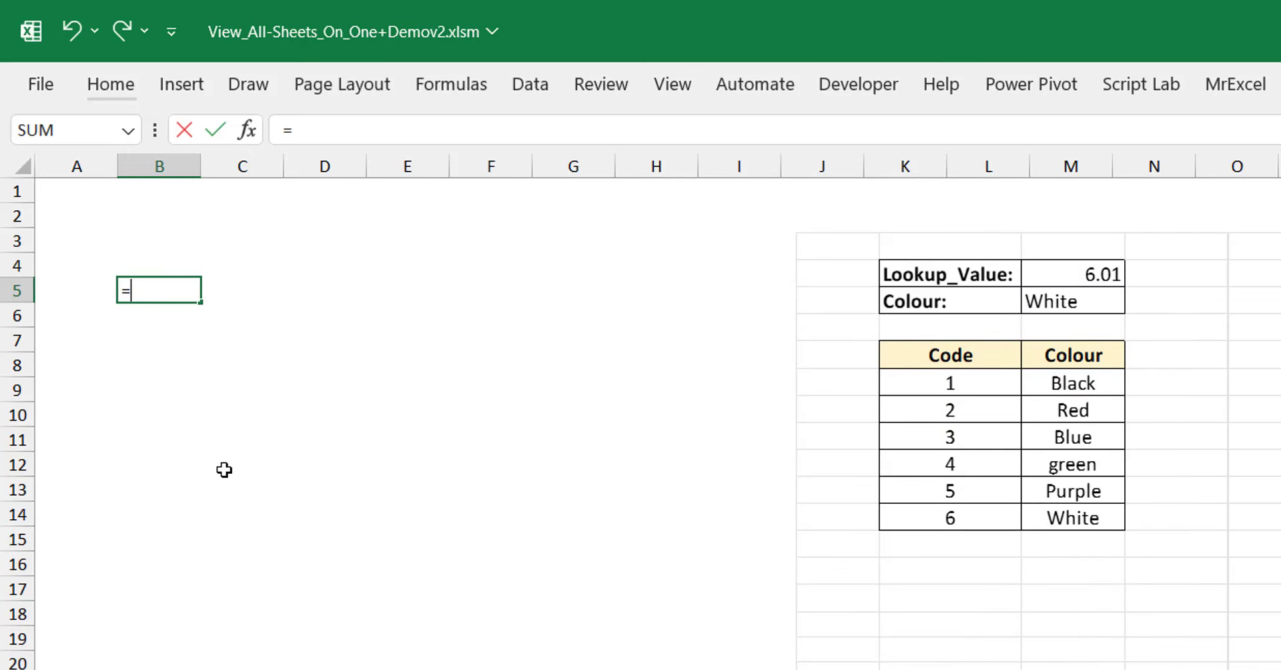
{"action": "type", "text": "list"}
{"action": "key", "text": "Tab"}
{"action": "key", "text": "Return"}
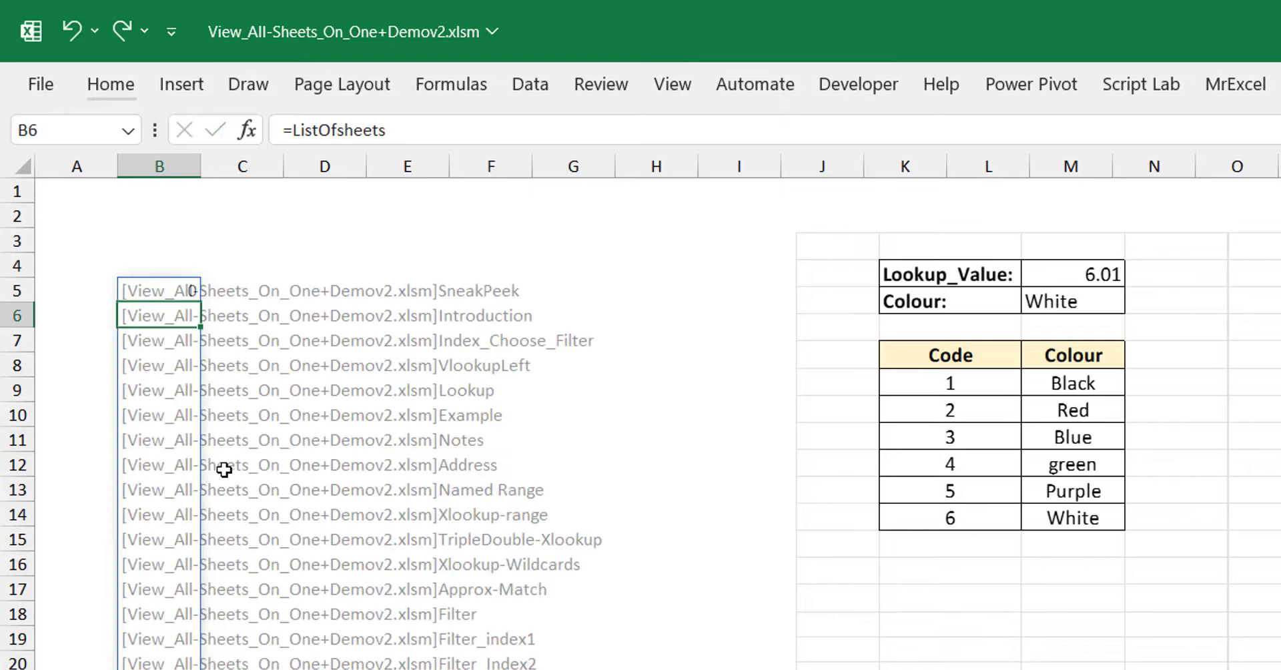
- Strip the workbook name from the list by changing B5 to =TEXTAFTER(ListOfsheets,"]")
{"action": "key", "text": "Up"}
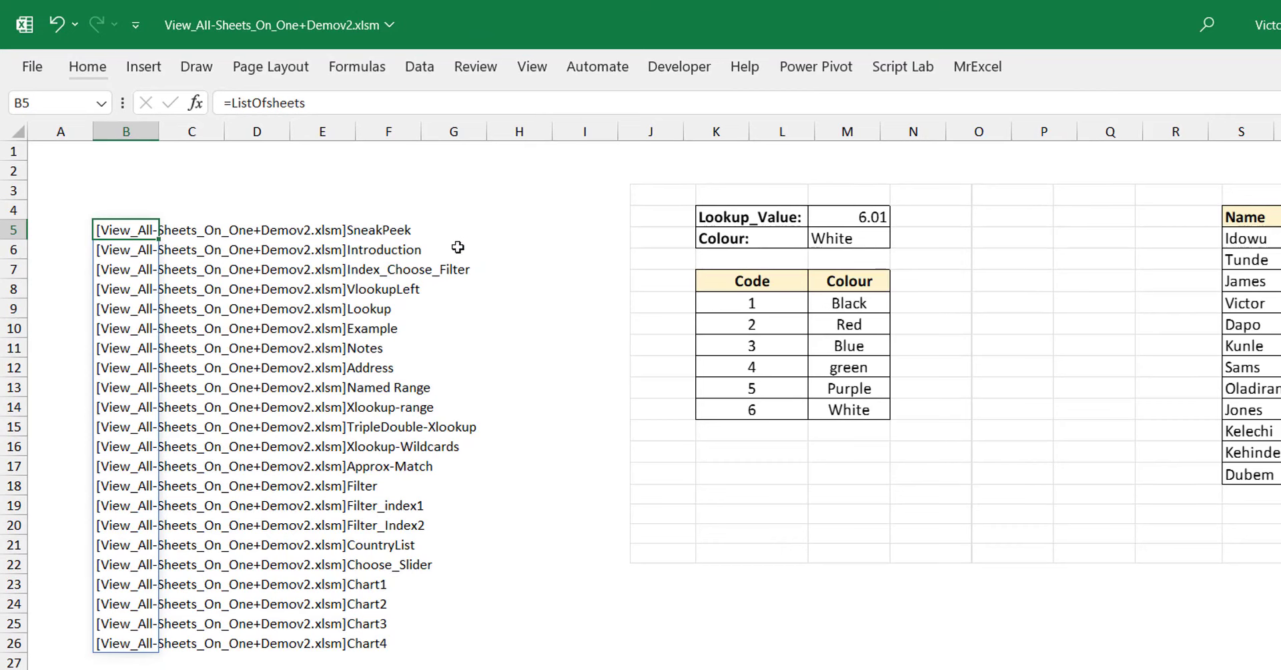
{"action": "left_click", "coordinate": [232, 104]}
{"action": "type", "text": "textaf"}
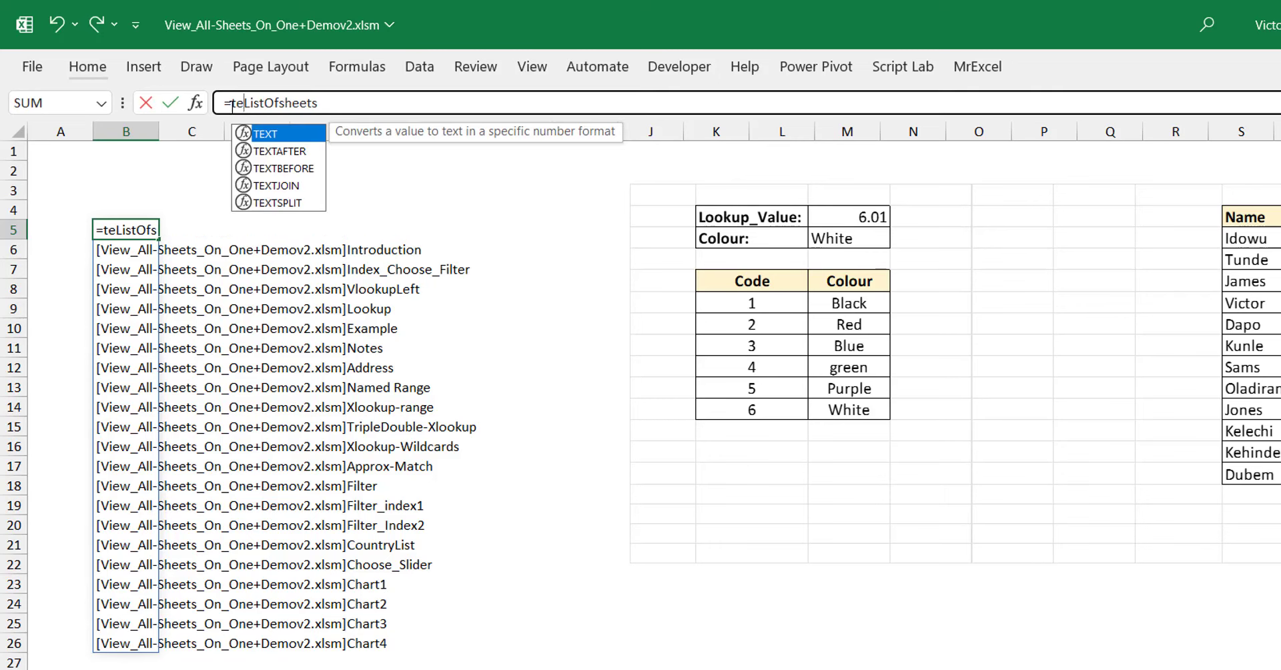
{"action": "key", "text": "Tab"}
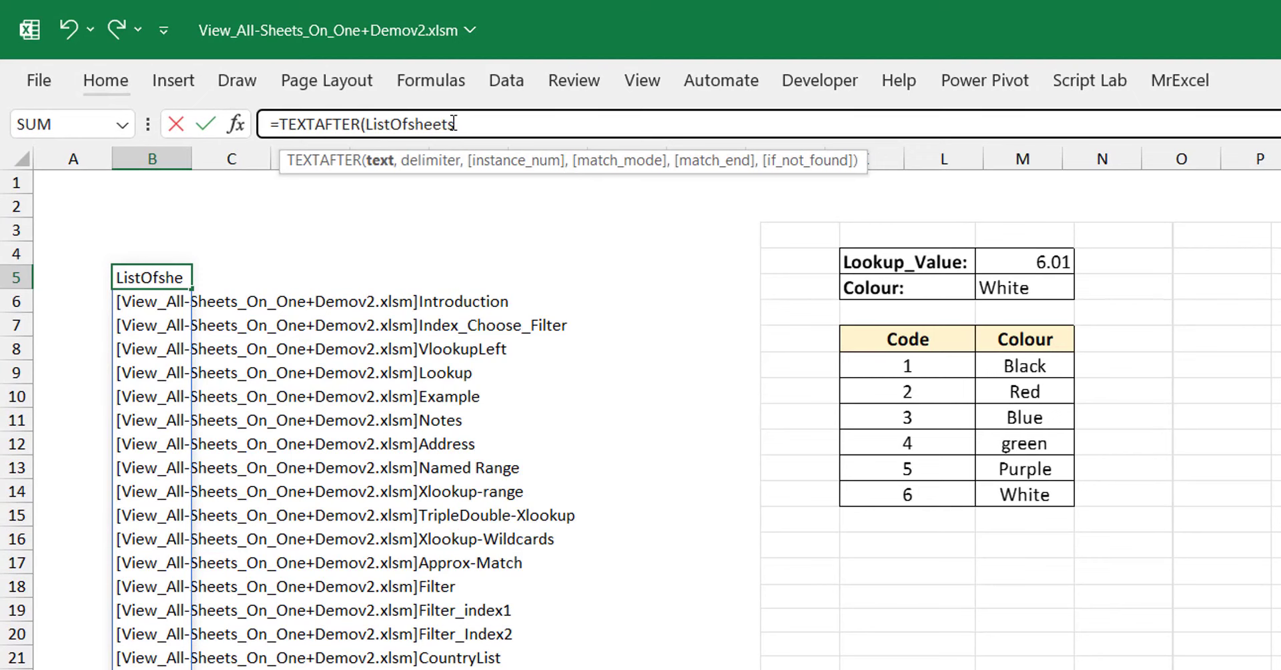
{"action": "type", "text": ",\""}
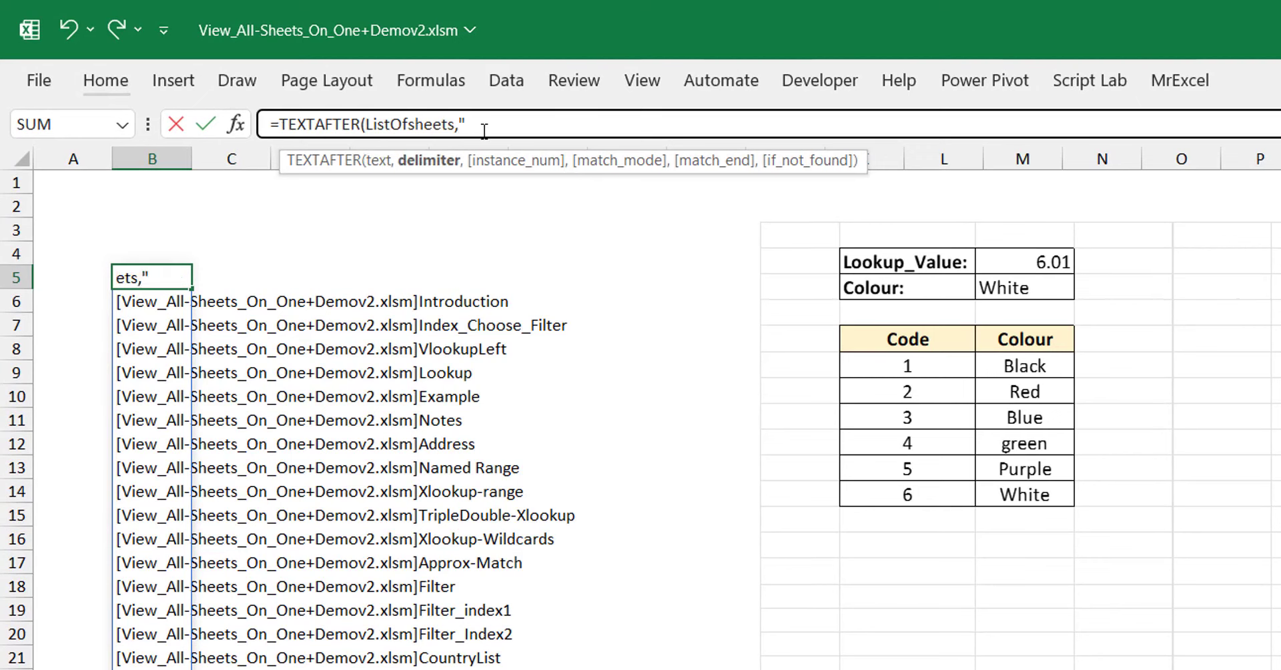
{"action": "type", "text": "}"}
{"action": "key", "text": "BackSpace"}
{"action": "type", "text": "]\")"}
{"action": "key", "text": "Return"}
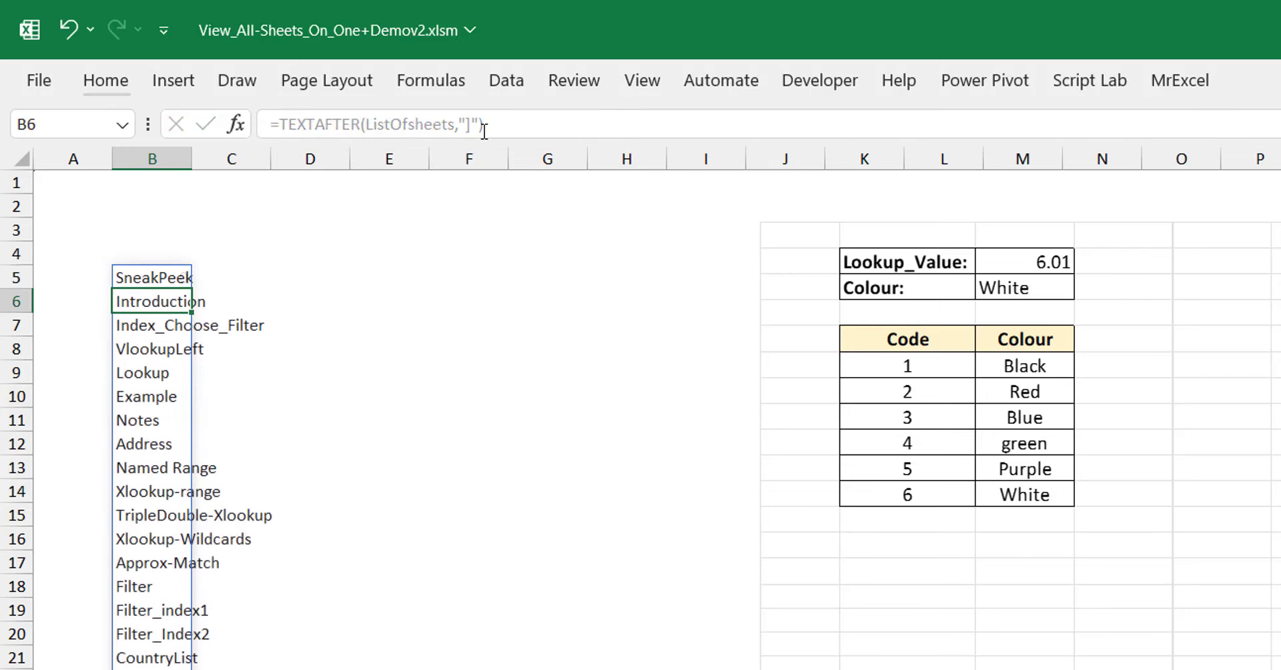
- Add the bold heading List of Sheets in cell B4 above the sheet names
{"action": "key", "text": "Up"}
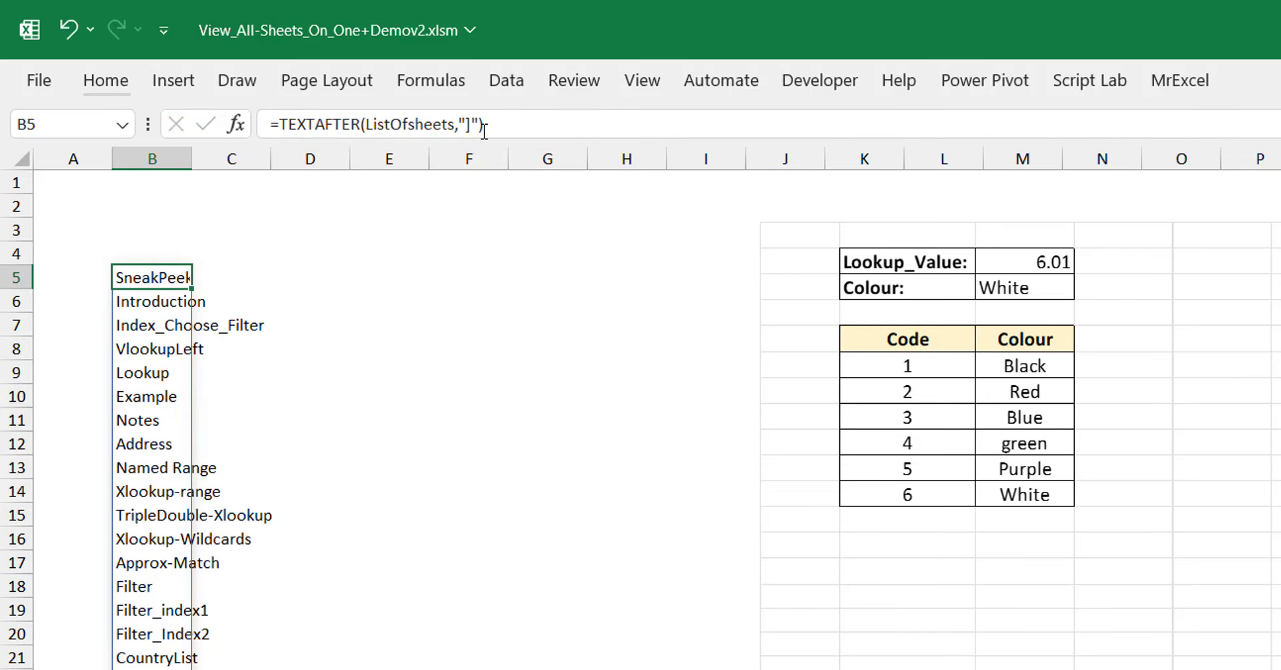
{"action": "key", "text": "Up"}
{"action": "type", "text": "List o"}
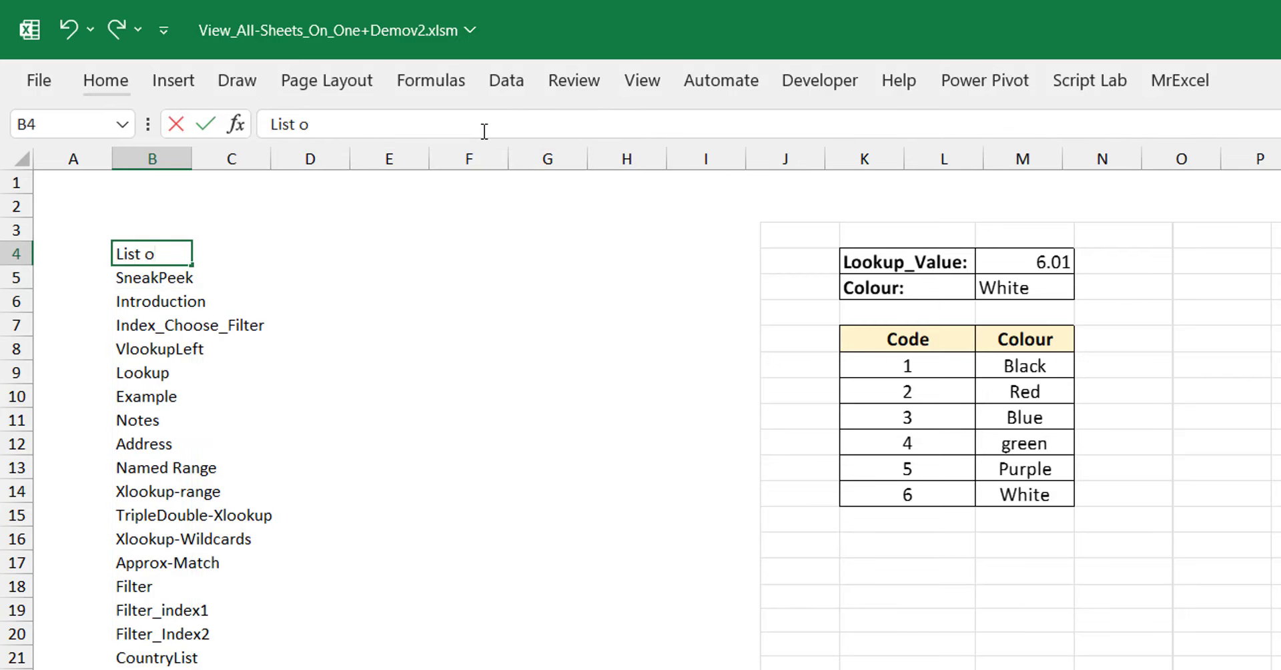
{"action": "type", "text": "f Sheets"}
{"action": "key", "text": "ctrl+Return"}
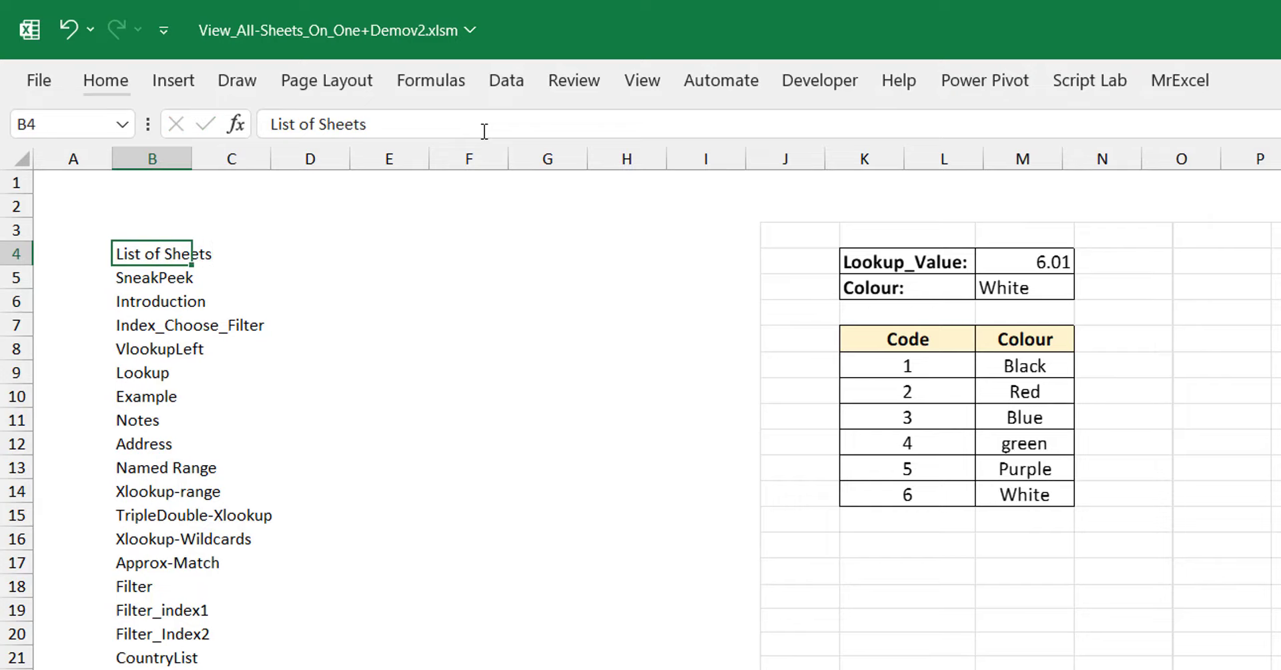
{"action": "key", "text": "ctrl+b"}
- Autofit column B to the width of the sheet names
{"action": "key", "text": "Down"}
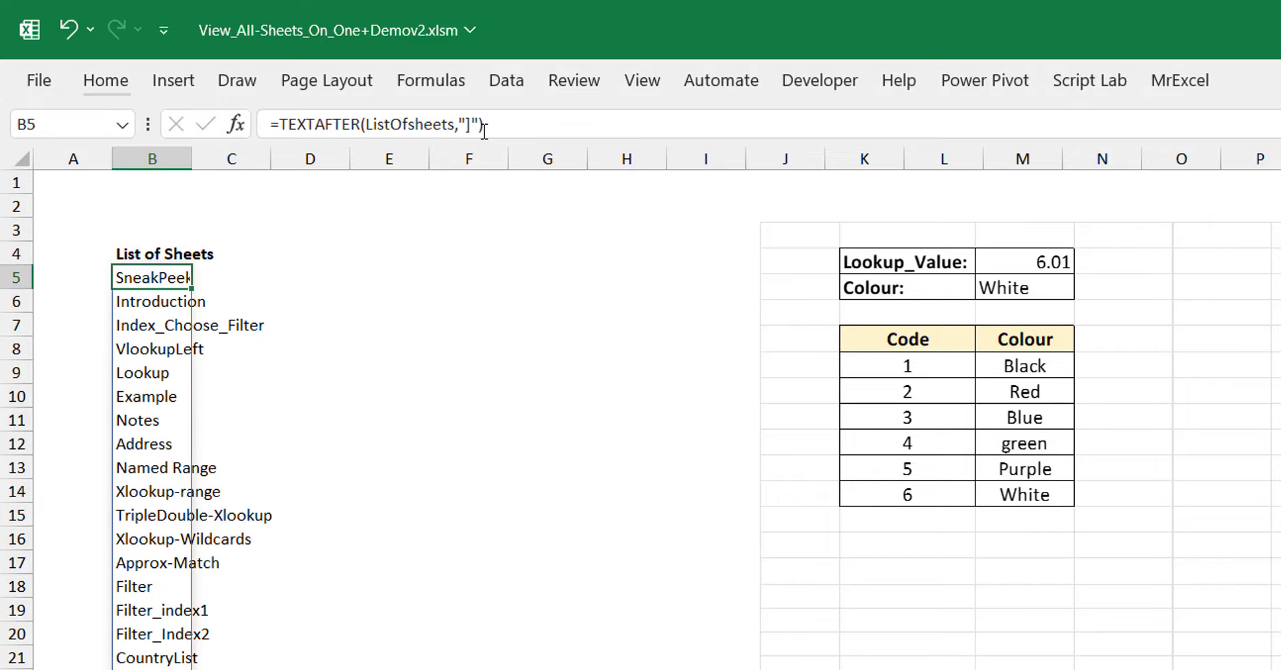
{"action": "left_click", "coordinate": [187, 162]}
{"action": "double_click", "coordinate": [186, 161]}
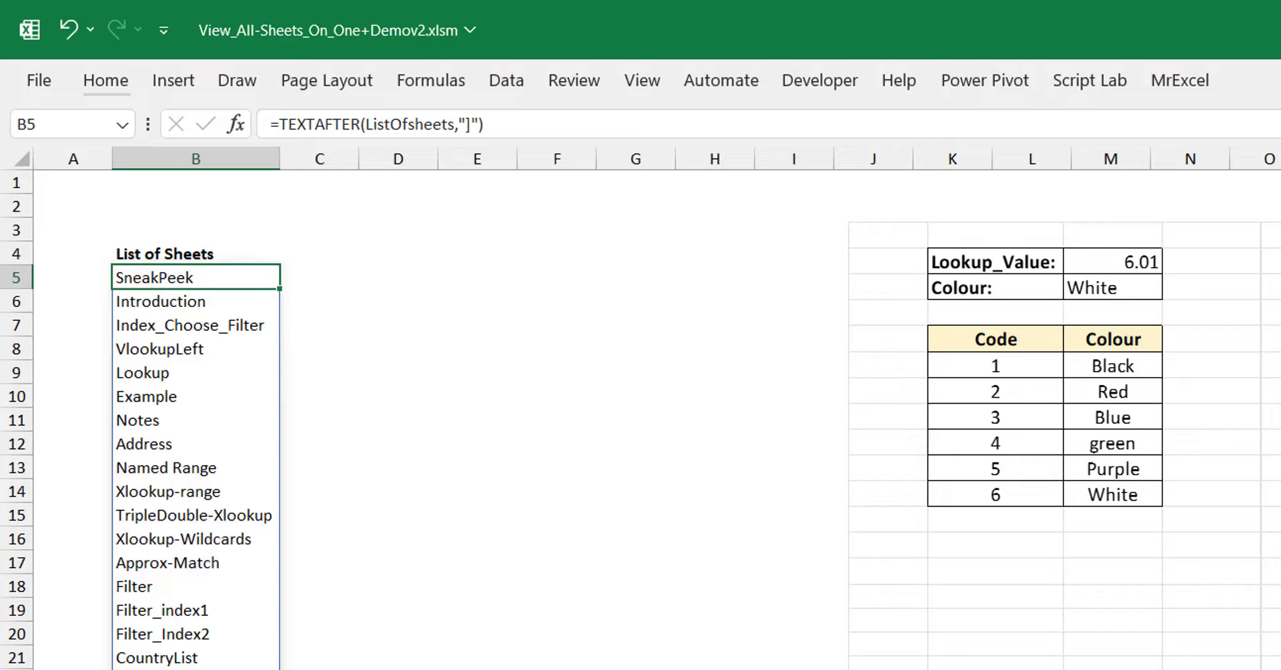
- Exclude the SneakPeek sheet from the list by changing B5 to =DROP(TEXTAFTER(ListOfsheets,"]"),1)
{"action": "left_click", "coordinate": [281, 125]}
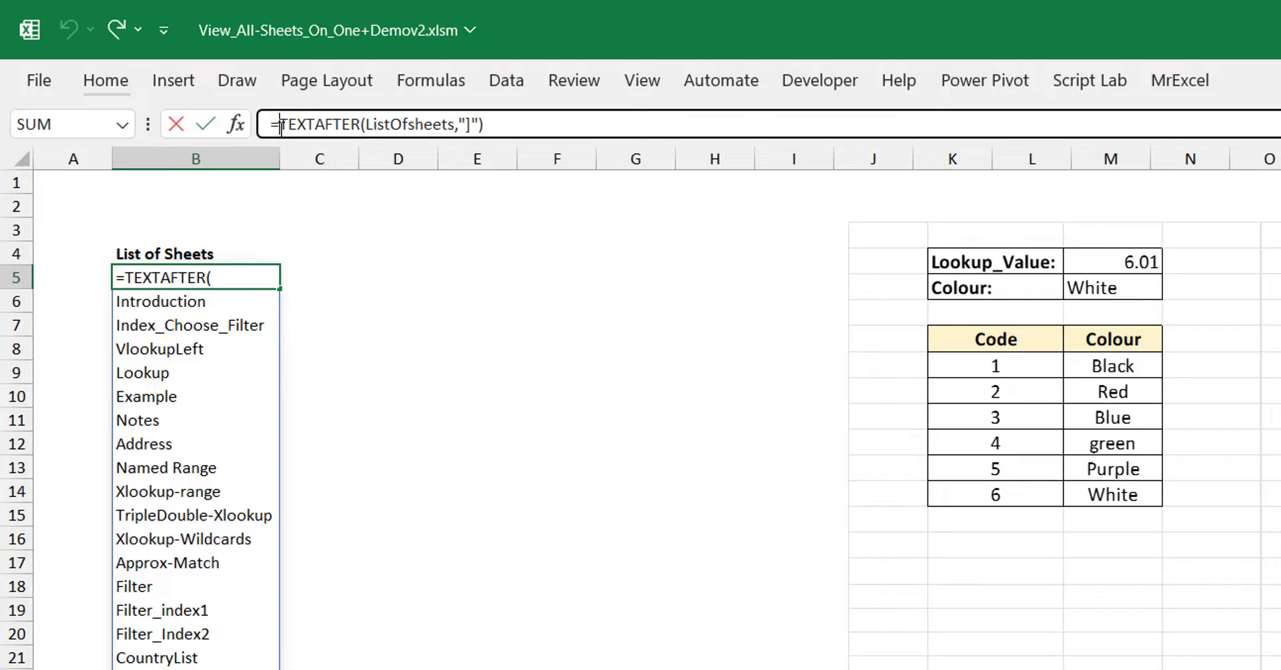
{"action": "type", "text": "dr"}
{"action": "key", "text": "Tab"}
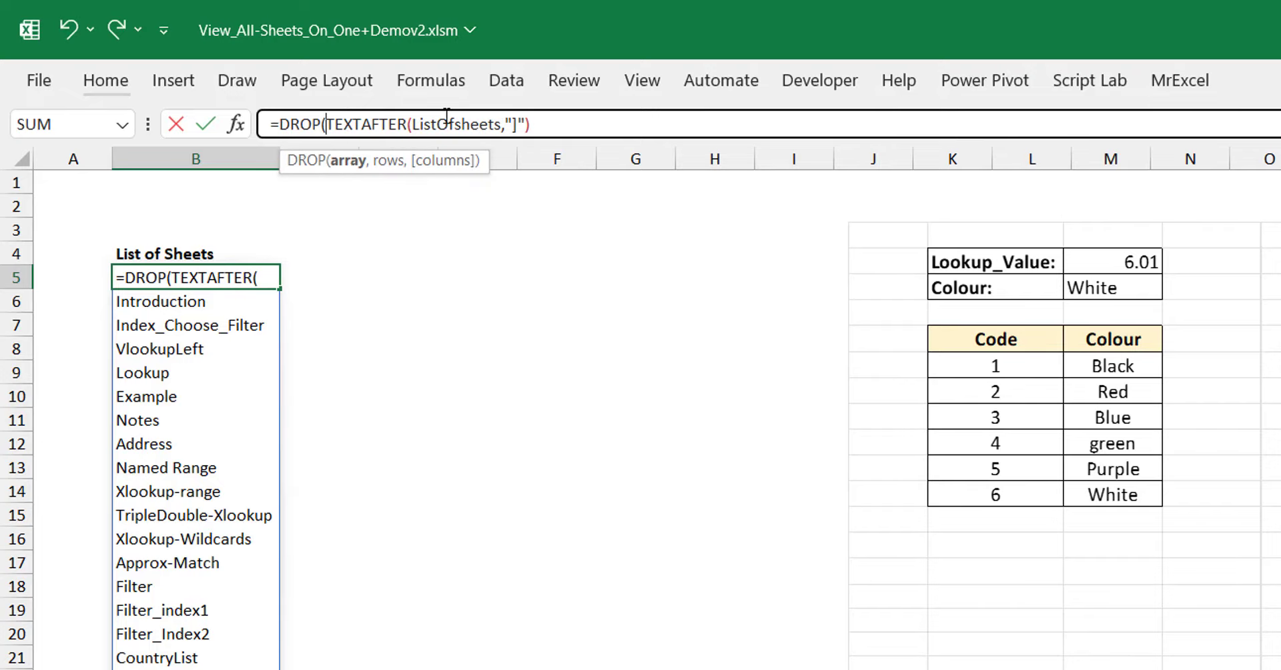
{"action": "left_click", "coordinate": [562, 121]}
{"action": "type", "text": ",1)"}
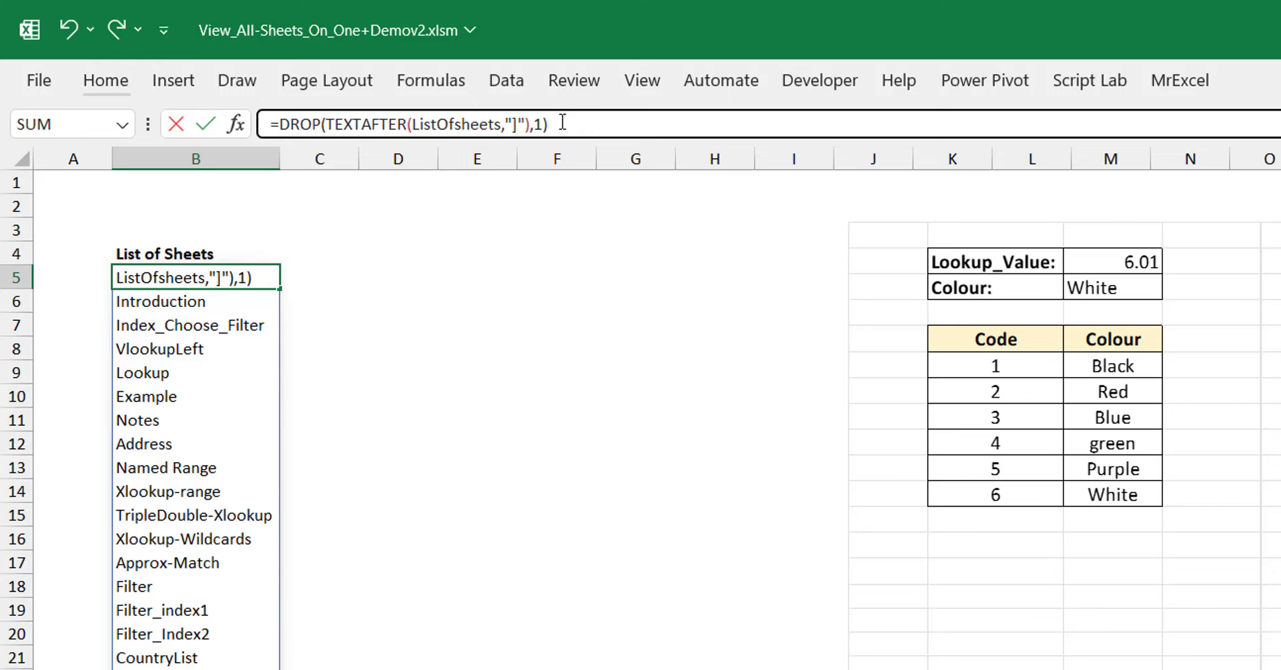
{"action": "key", "text": "ctrl+Return"}
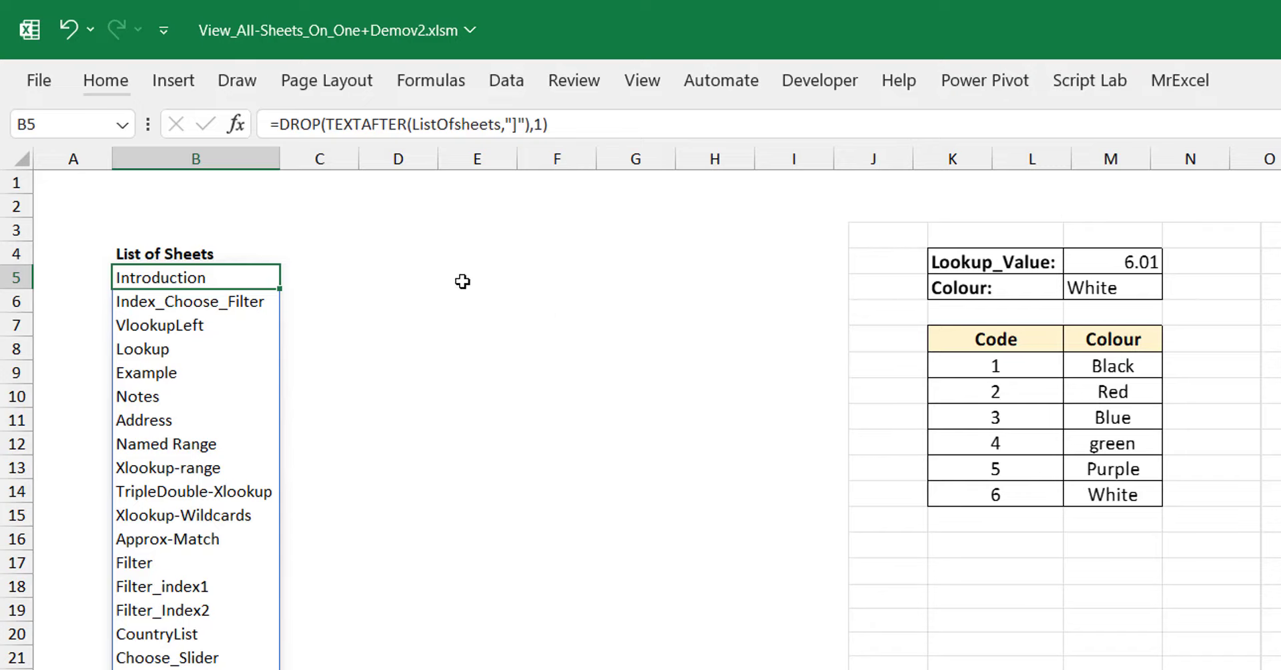
- Enter the numbers 1 to 4 in cells C4 to C7, and return to C4
{"action": "left_click", "coordinate": [348, 259]}
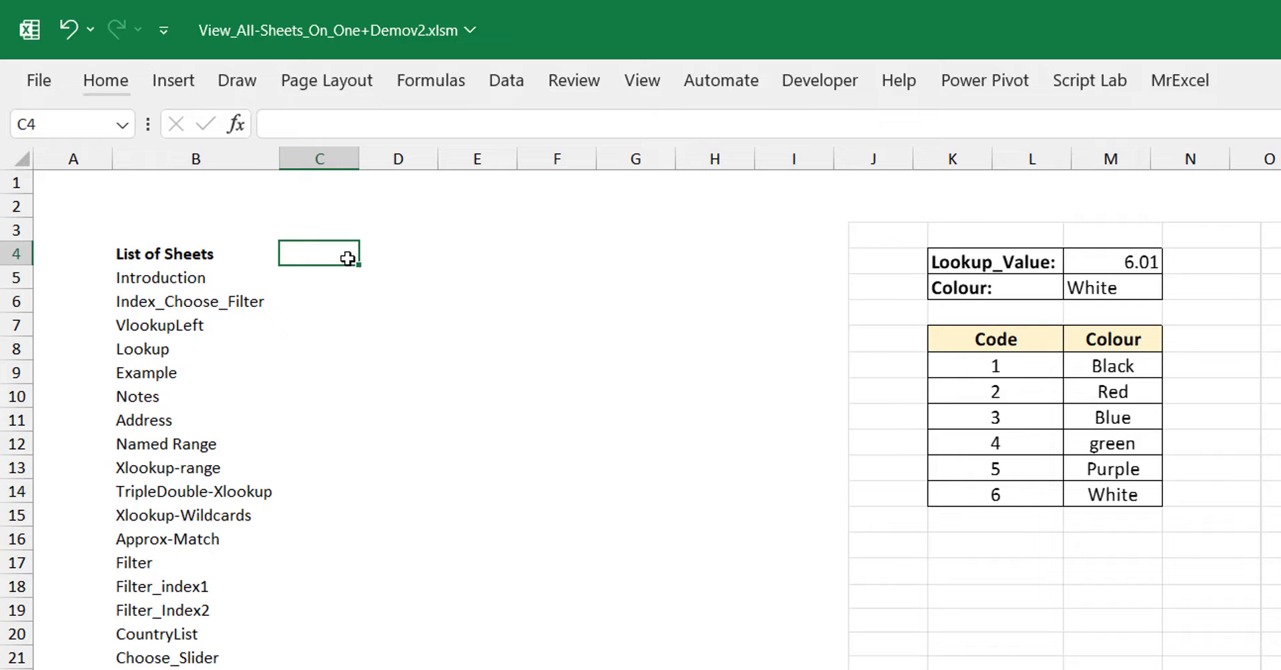
{"action": "type", "text": "1"}
{"action": "key", "text": "Return"}
{"action": "type", "text": "2"}
{"action": "key", "text": "Return"}
{"action": "type", "text": "3"}
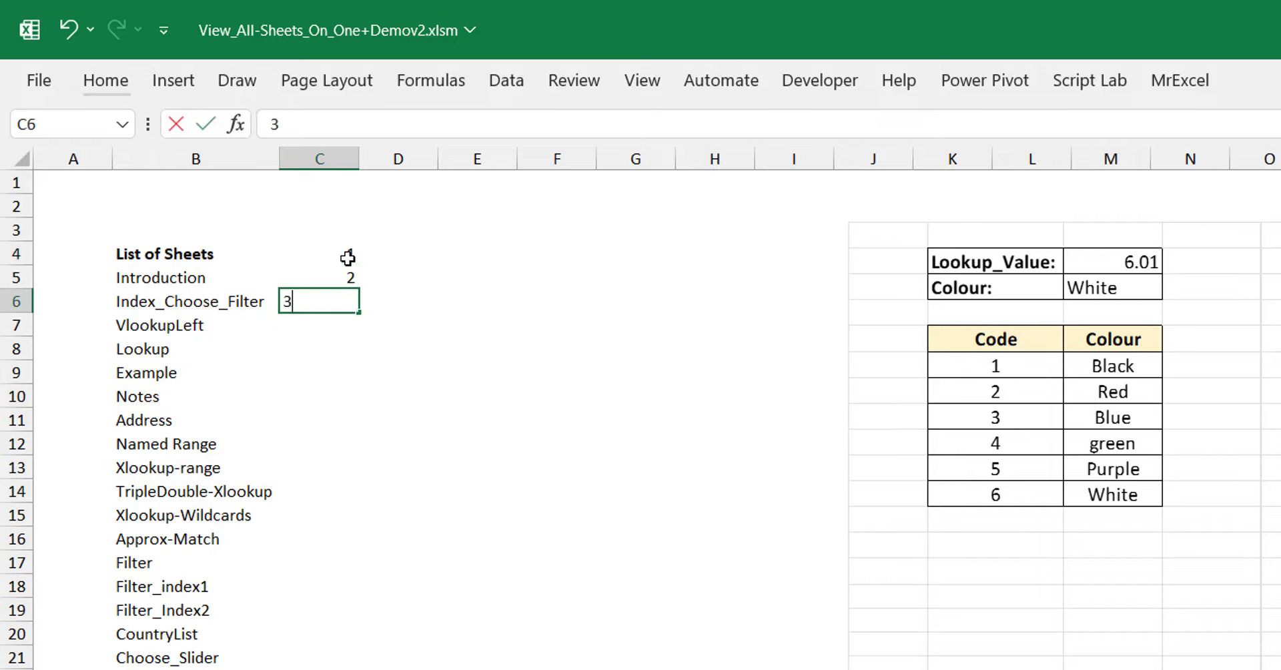
{"action": "key", "text": "Return"}
{"action": "type", "text": "4"}
{"action": "key", "text": "Up"}
{"action": "key", "text": "Up"}
{"action": "key", "text": "Up"}
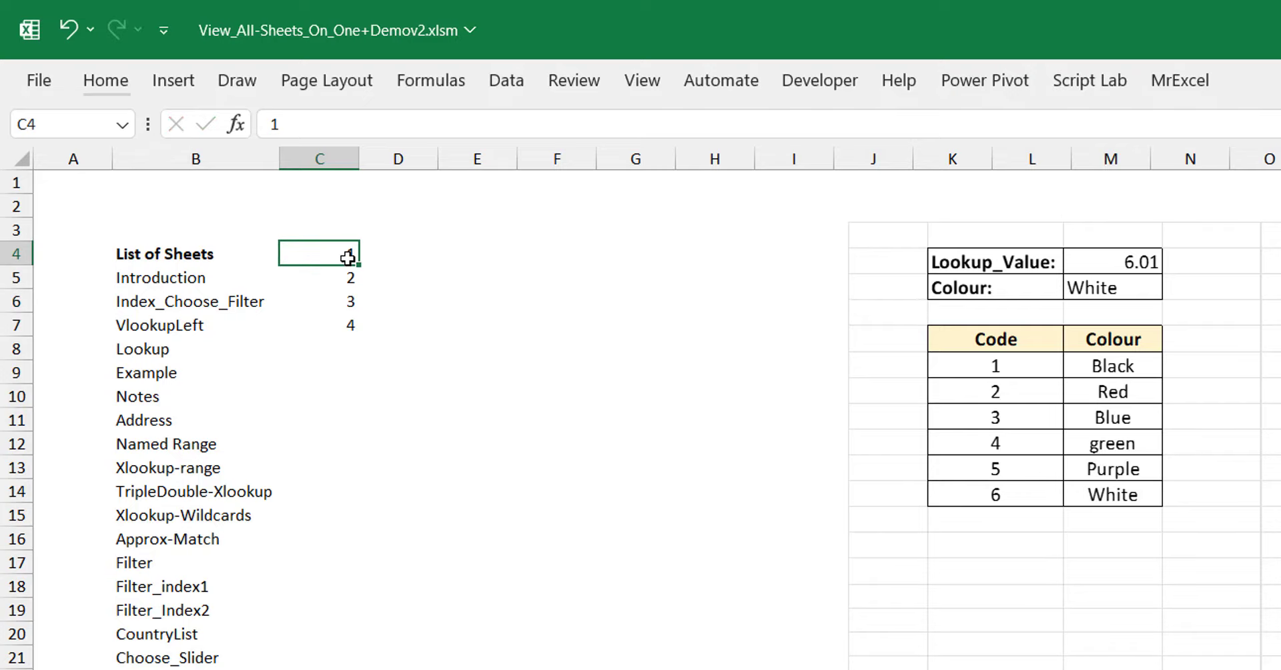
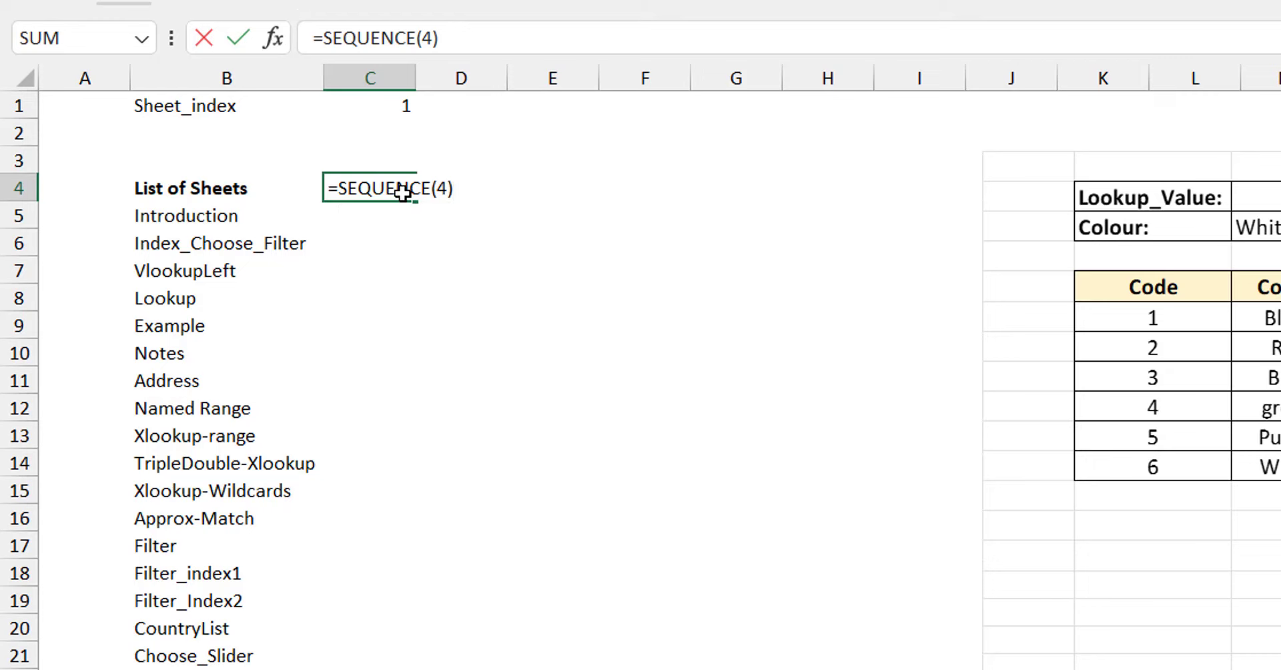
- Enter =SEQUENCE(4) in C4, extend it to =SEQUENCE(4,,4*C1-3), and select the Sheet_index value in C1
{"action": "key", "text": "Return"}
{"action": "left_click", "coordinate": [402, 193]}
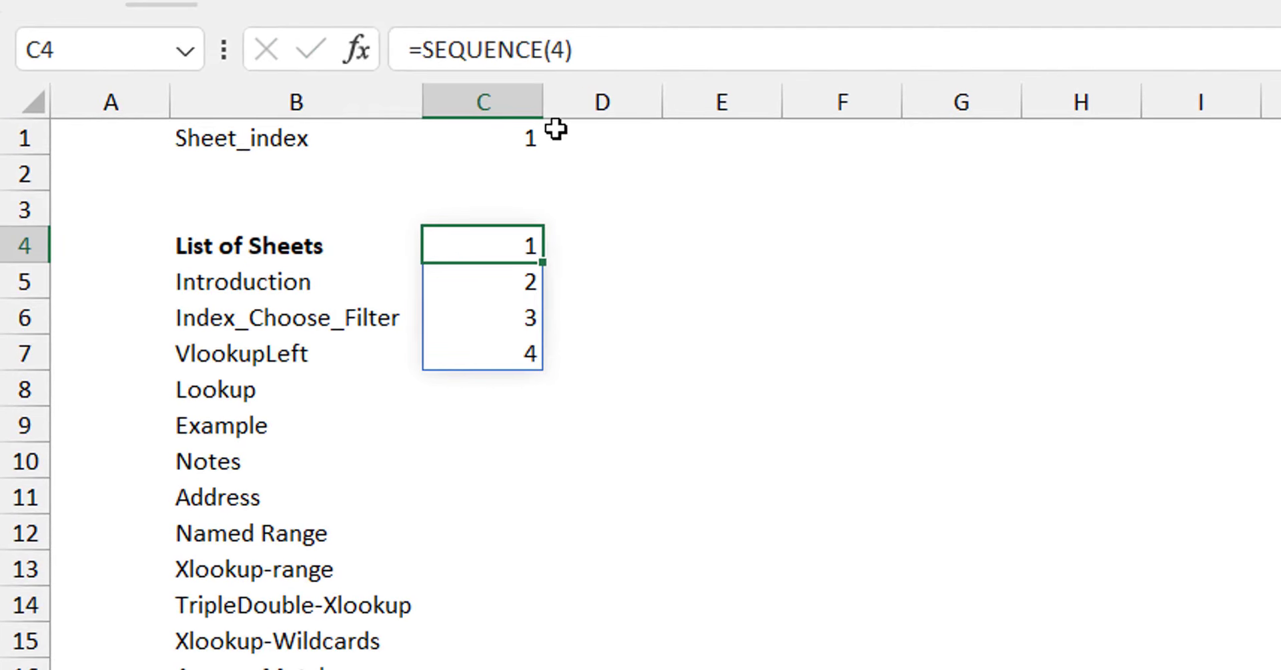
{"action": "left_click", "coordinate": [644, 55]}
{"action": "key", "text": "BackSpace"}
{"action": "type", "text": ",,"}
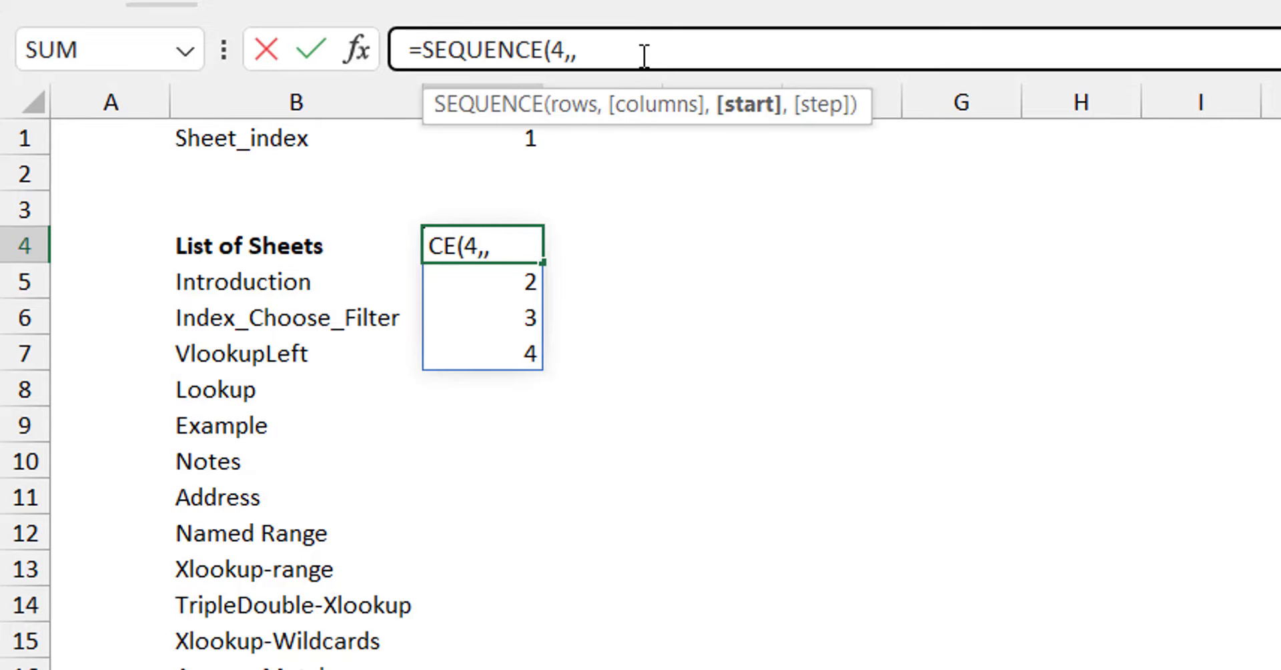
{"action": "type", "text": "4*"}
{"action": "left_click", "coordinate": [517, 140]}
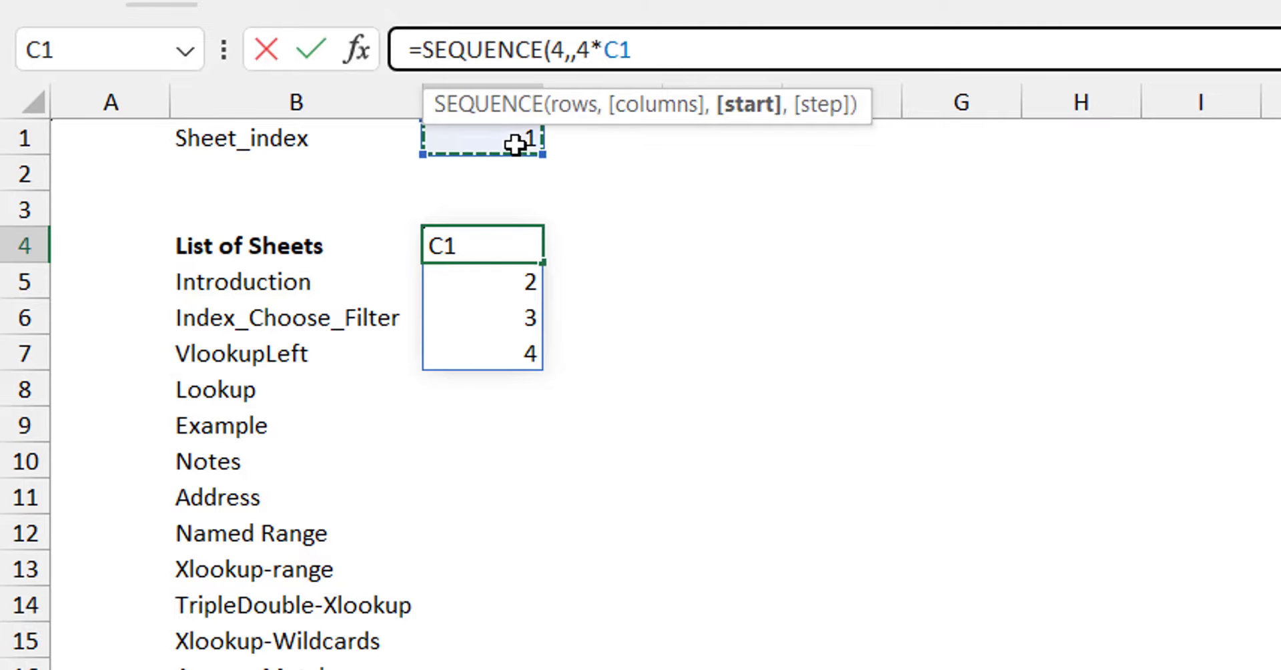
{"action": "type", "text": "-3)"}
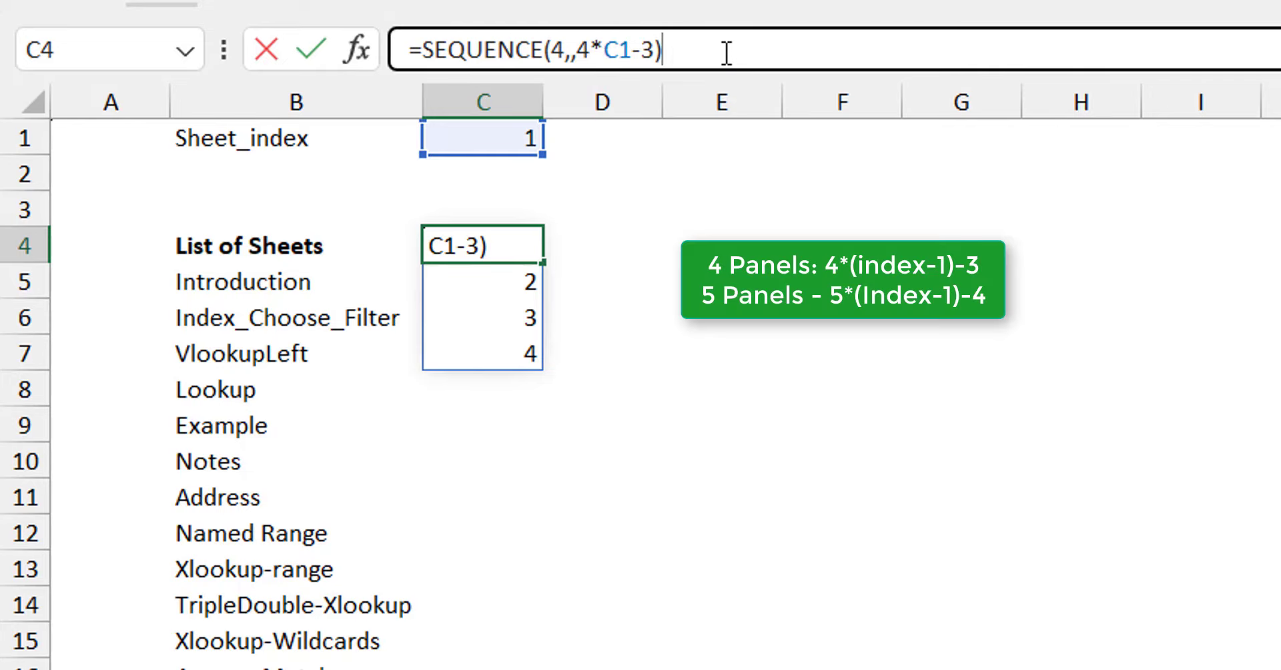
{"action": "key", "text": "ctrl+Return"}
{"action": "left_click", "coordinate": [519, 135]}
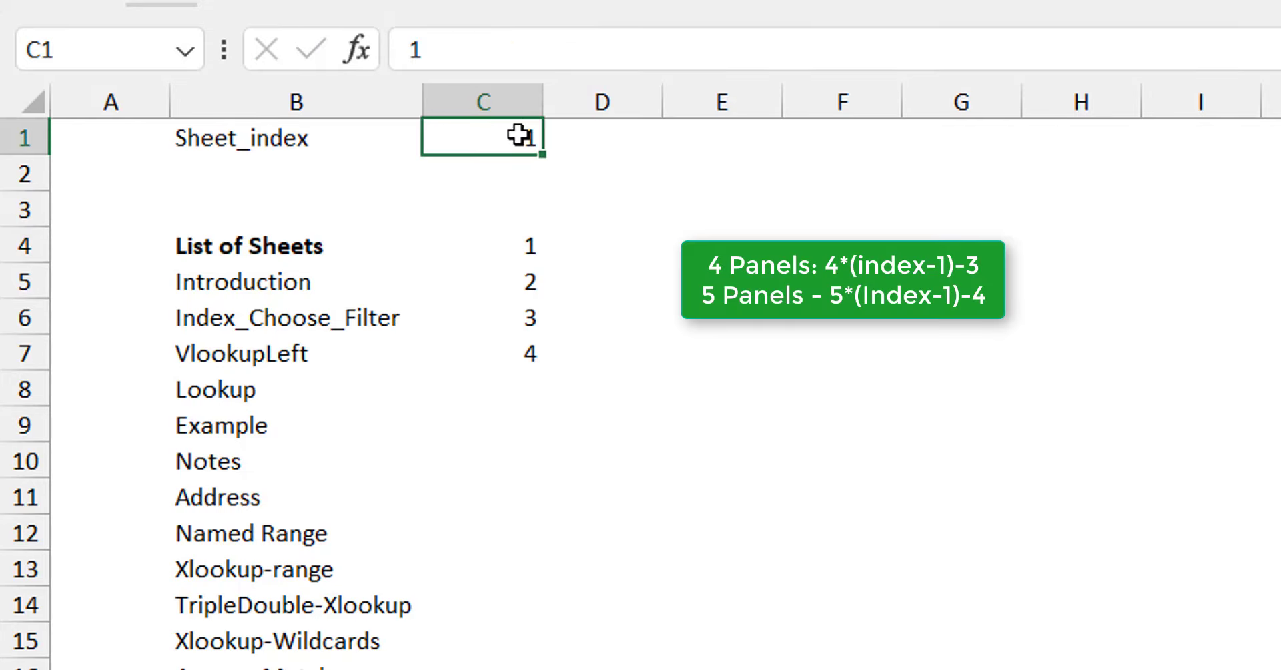
- Try the Sheet_index values 2, 3 and 4 in C1 to test the sequence in column C
{"action": "type", "text": "2"}
{"action": "key", "text": "ctrl+Return"}
{"action": "type", "text": "3"}
{"action": "key", "text": "ctrl+Return"}
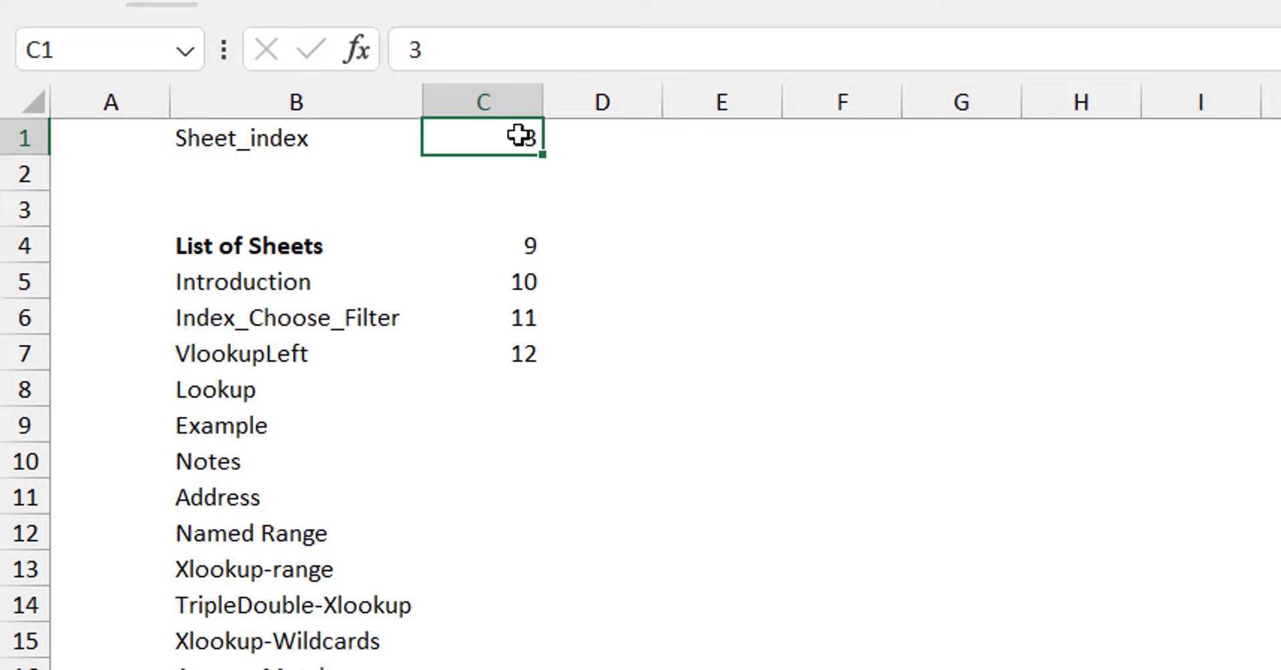
{"action": "type", "text": "3"}
{"action": "key", "text": "BackSpace"}
{"action": "type", "text": "4"}
{"action": "key", "text": "ctrl+Return"}
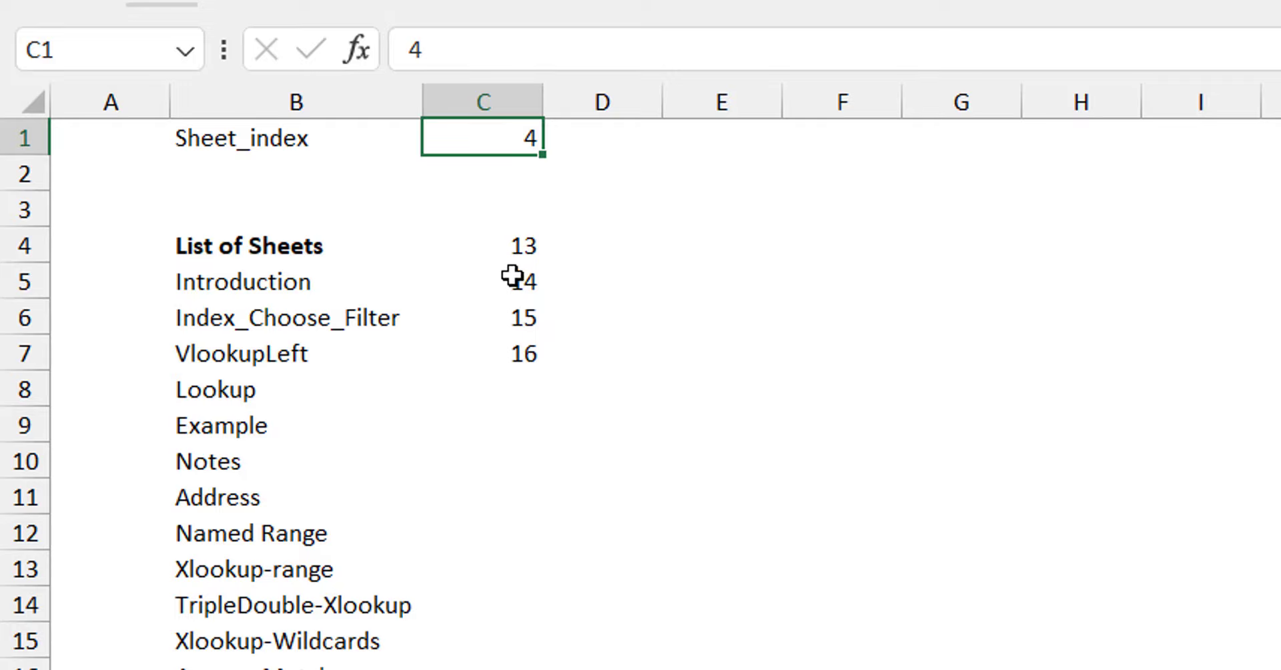
- Enter =INDEX($B$5#,C4#) in D4 to retrieve the sheet names for the four indices
{"action": "left_click", "coordinate": [618, 256]}
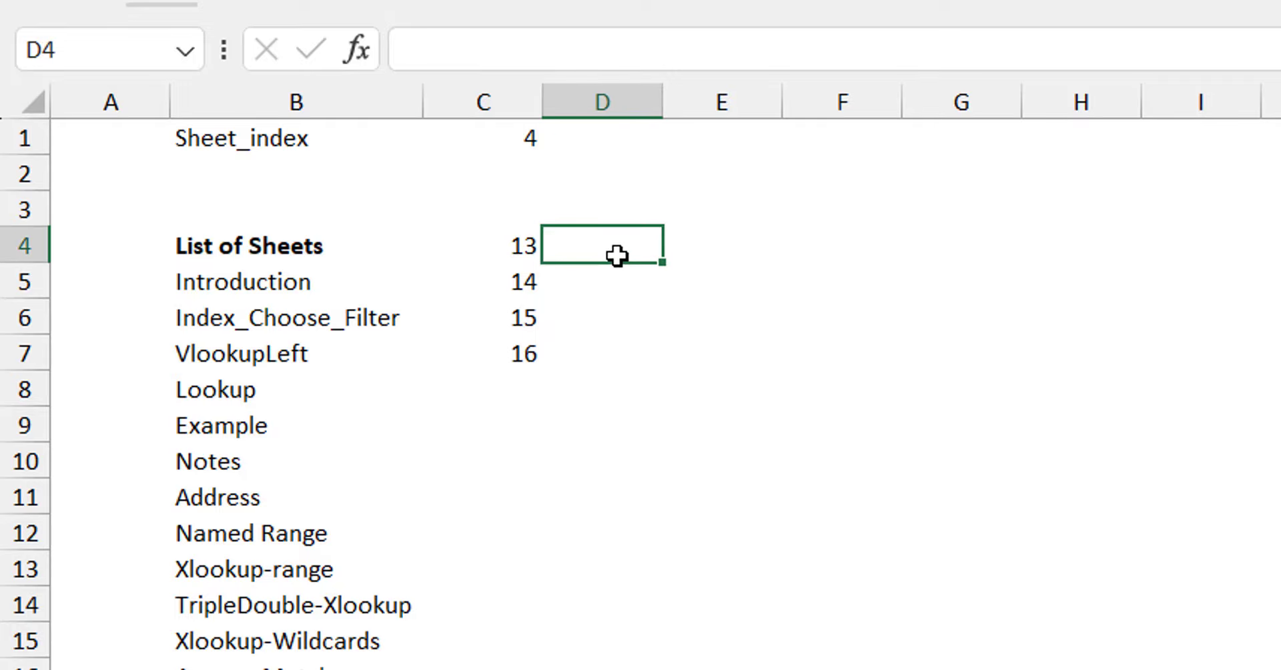
{"action": "type", "text": "=index"}
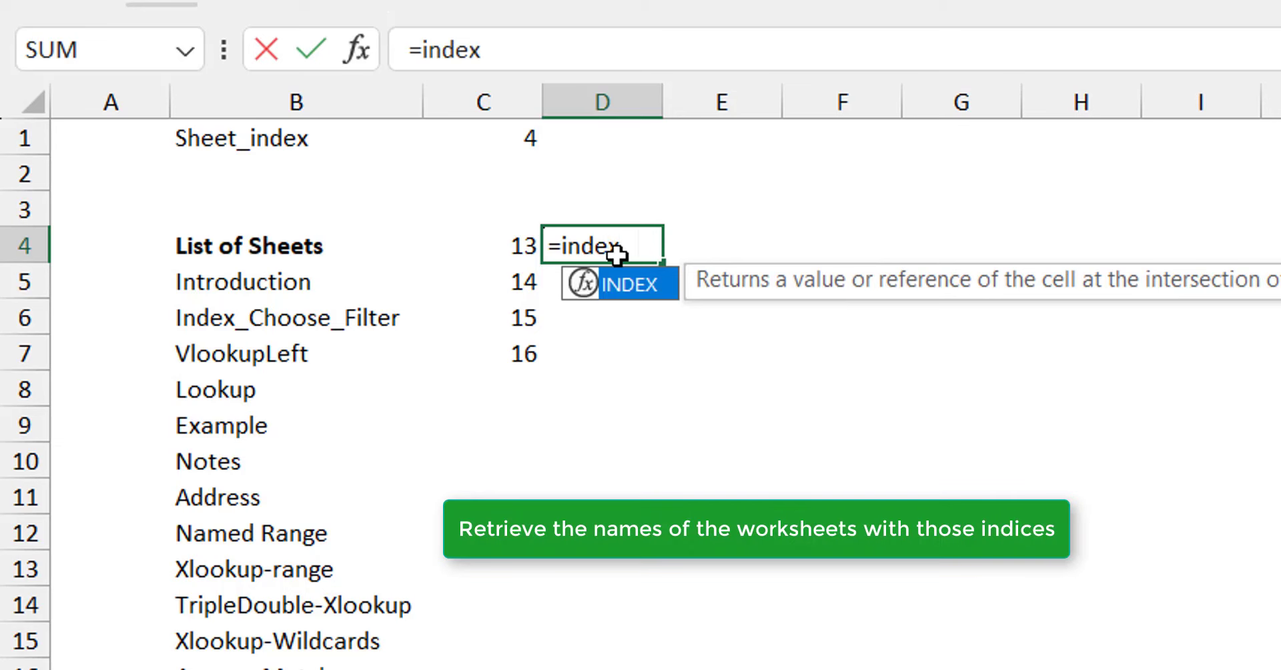
{"action": "key", "text": "Tab"}
{"action": "key", "text": "Left"}
{"action": "key", "text": "Left"}
{"action": "key", "text": "Down"}
{"action": "type", "text": "#"}
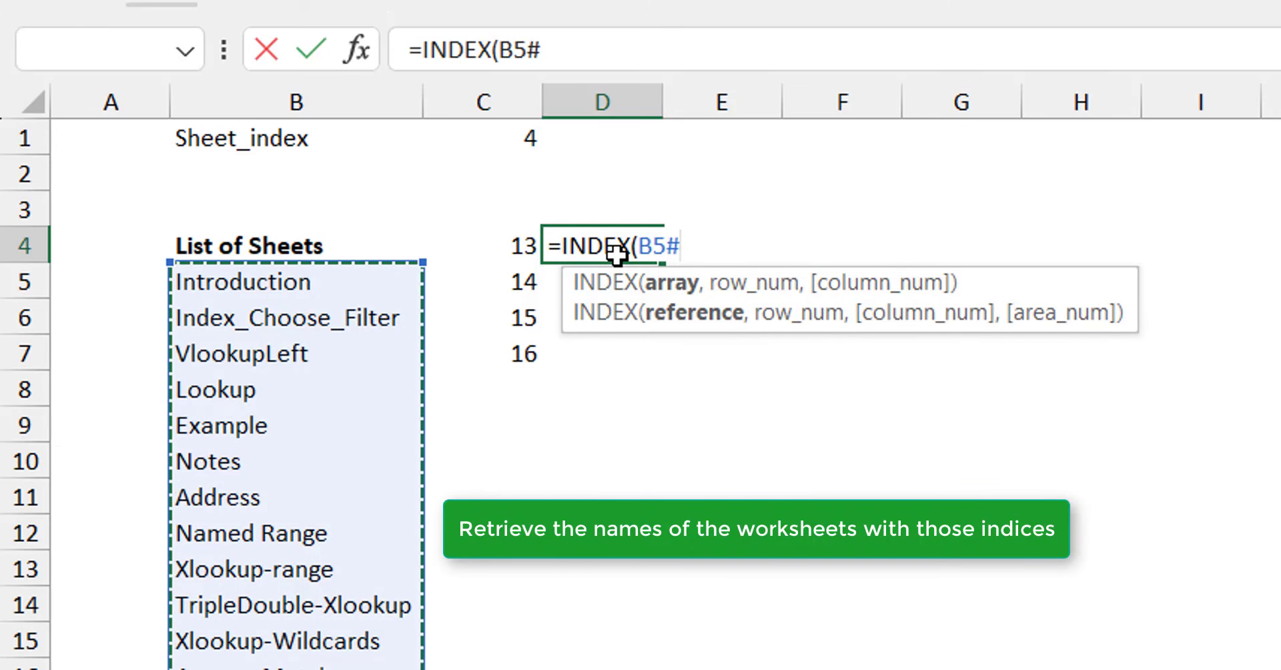
{"action": "key", "text": "F4"}
{"action": "type", "text": ","}
{"action": "key", "text": "Left"}
{"action": "type", "text": "#"}
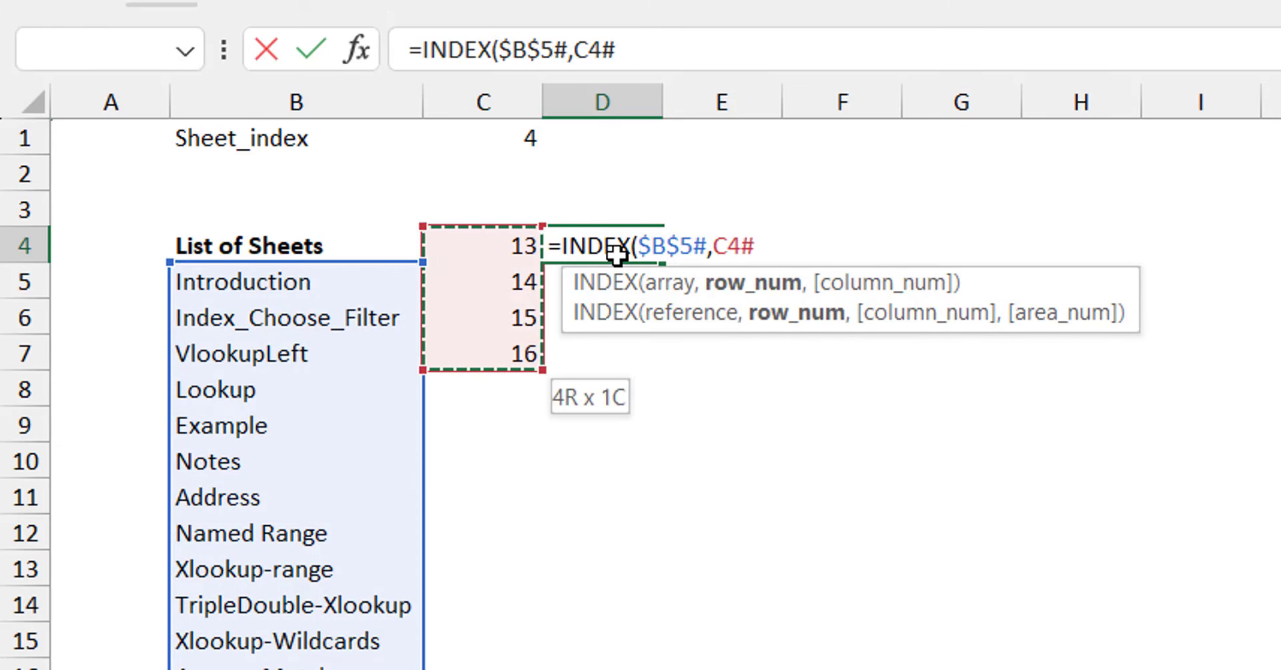
{"action": "type", "text": ")"}
{"action": "key", "text": "Return"}
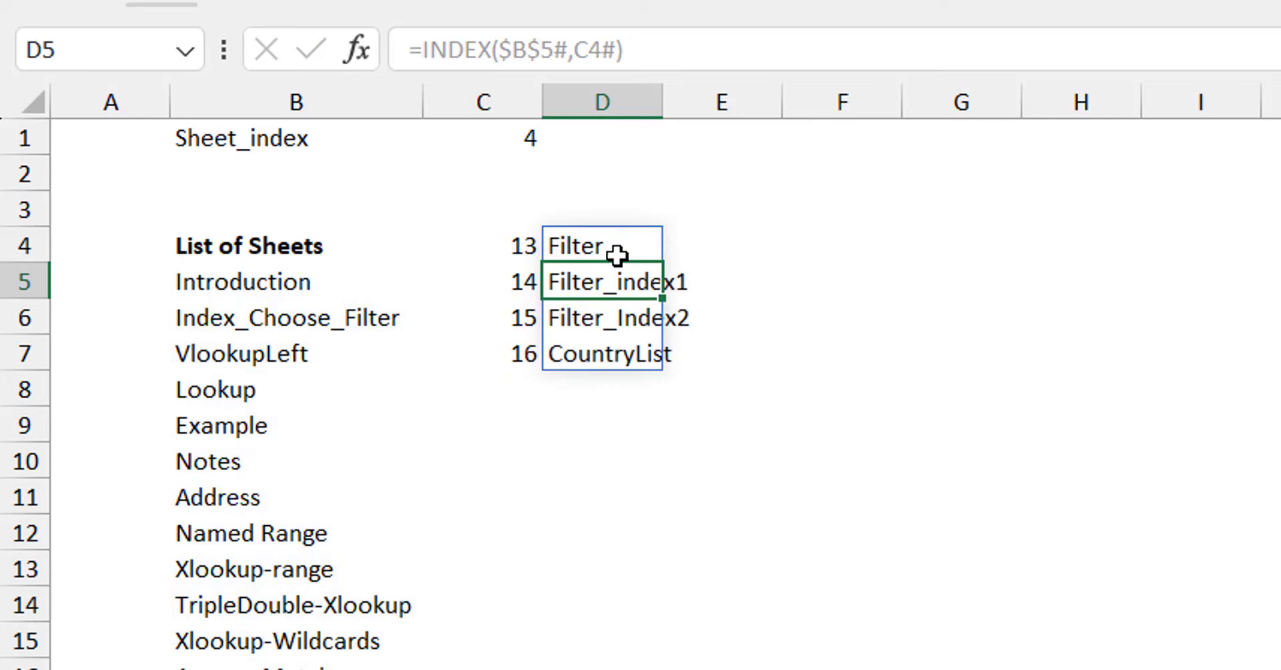
- Test the retrieved sheet names with Sheet_index 2 in C1, and set the index back to 1
{"action": "left_click", "coordinate": [615, 252]}
{"action": "left_click", "coordinate": [508, 134]}
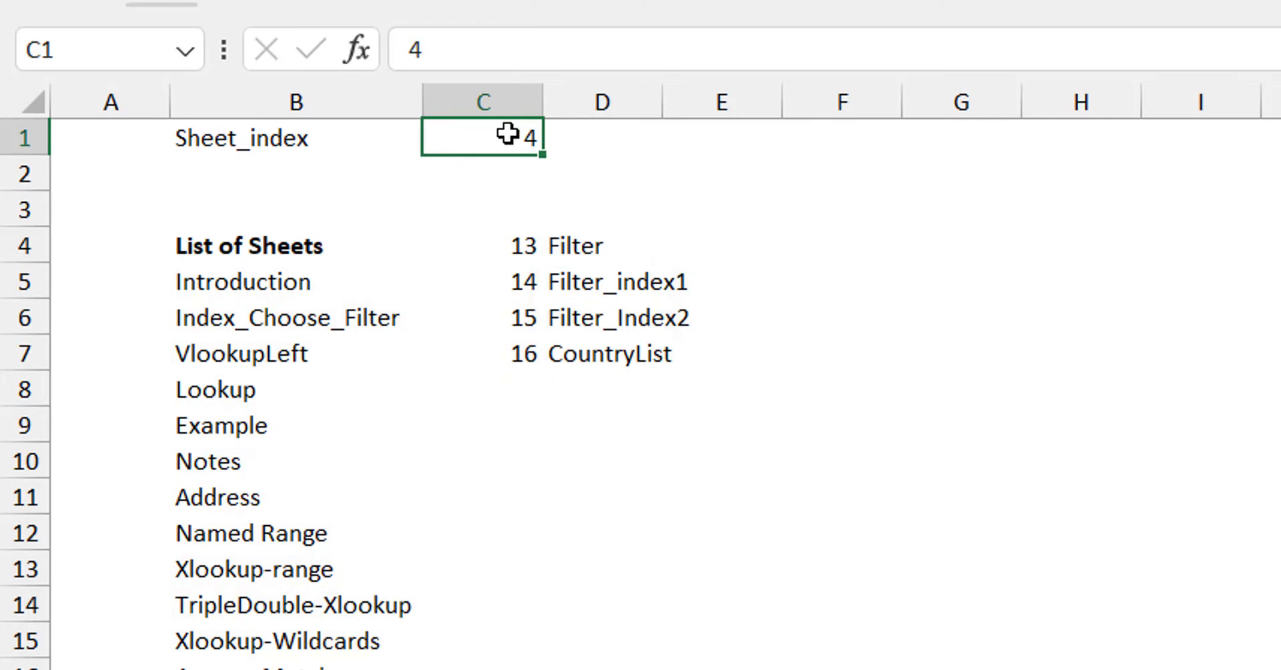
{"action": "type", "text": "2"}
{"action": "key", "text": "ctrl+Return"}
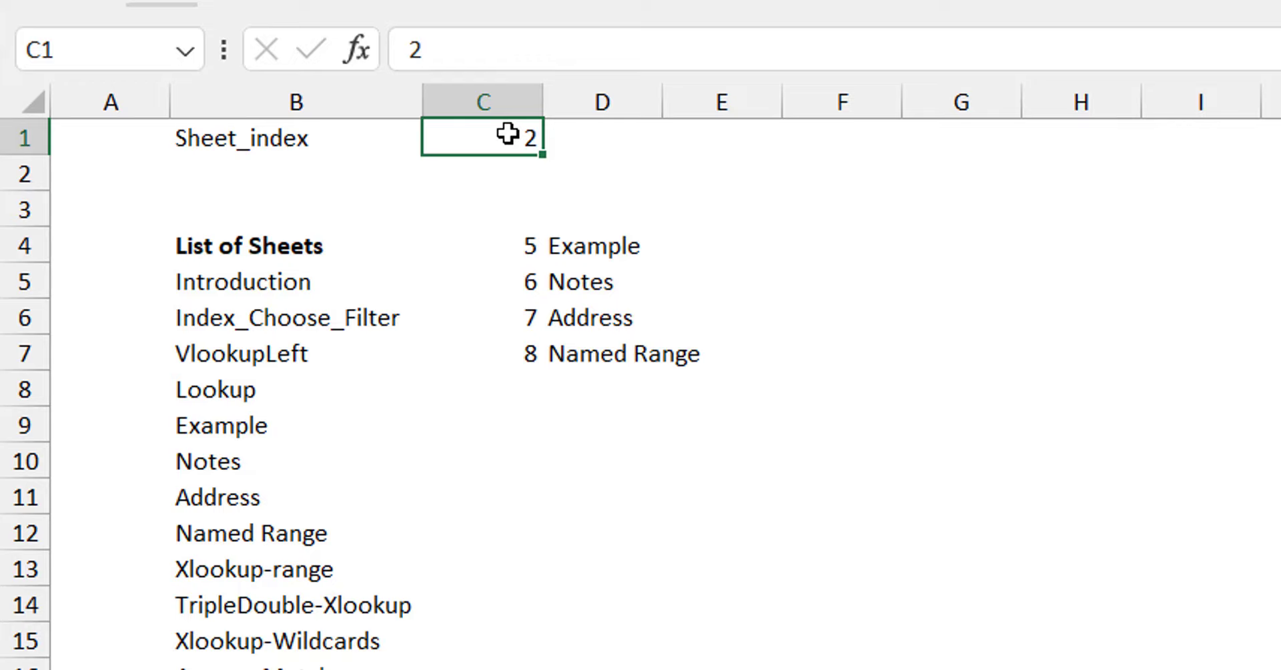
{"action": "type", "text": "1"}
{"action": "key", "text": "ctrl+Return"}
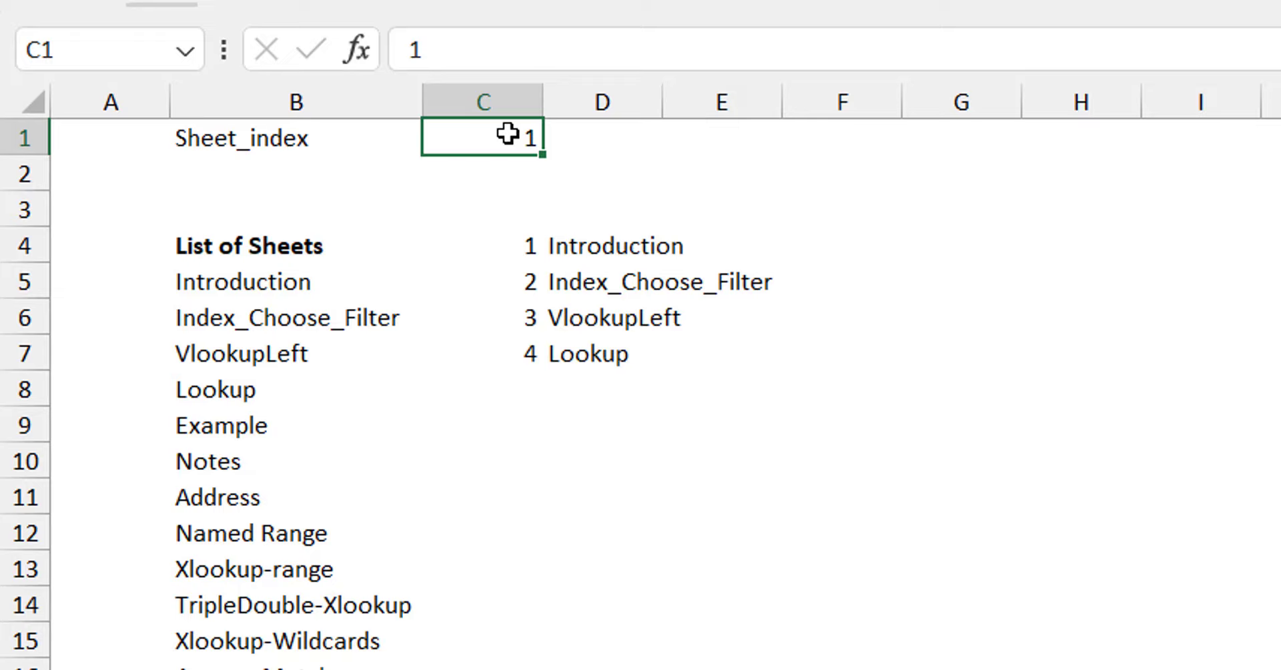
- Check the linked picture's reference, and extend the D4 formula with apostrophes around the sheet name, an exclamation mark and the range A1:M30
{"action": "left_click", "coordinate": [616, 252]}
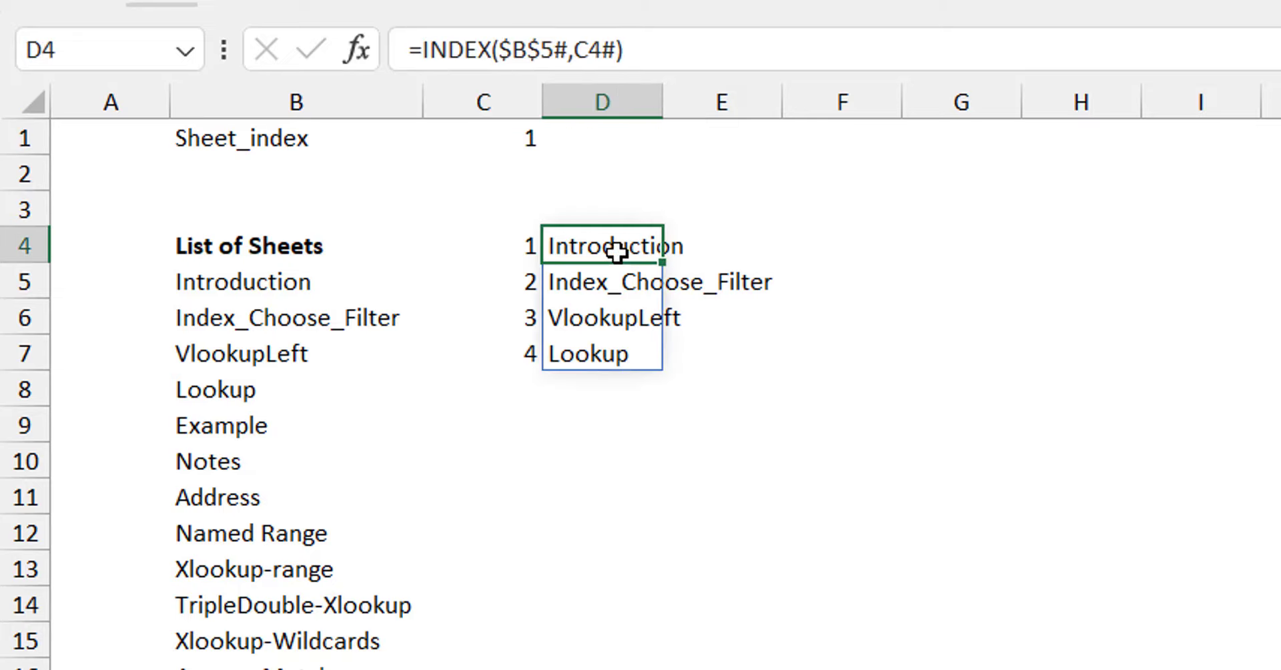
{"action": "left_click", "coordinate": [1276, 371]}
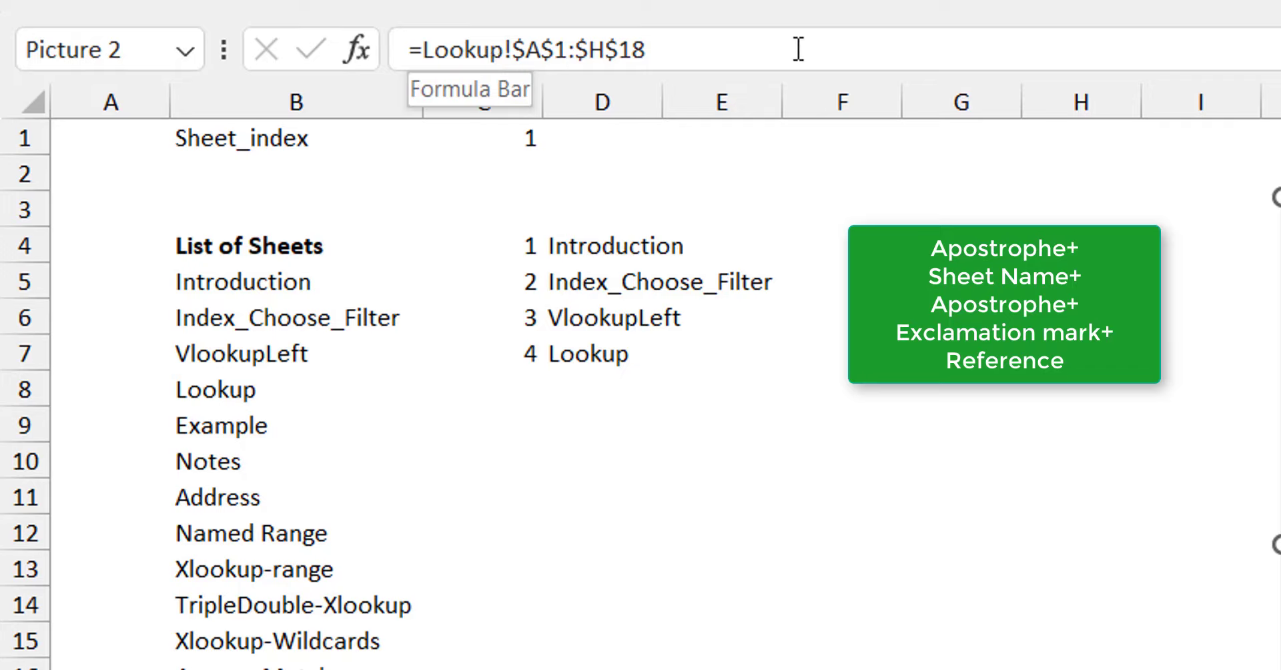
{"action": "left_click", "coordinate": [584, 247]}
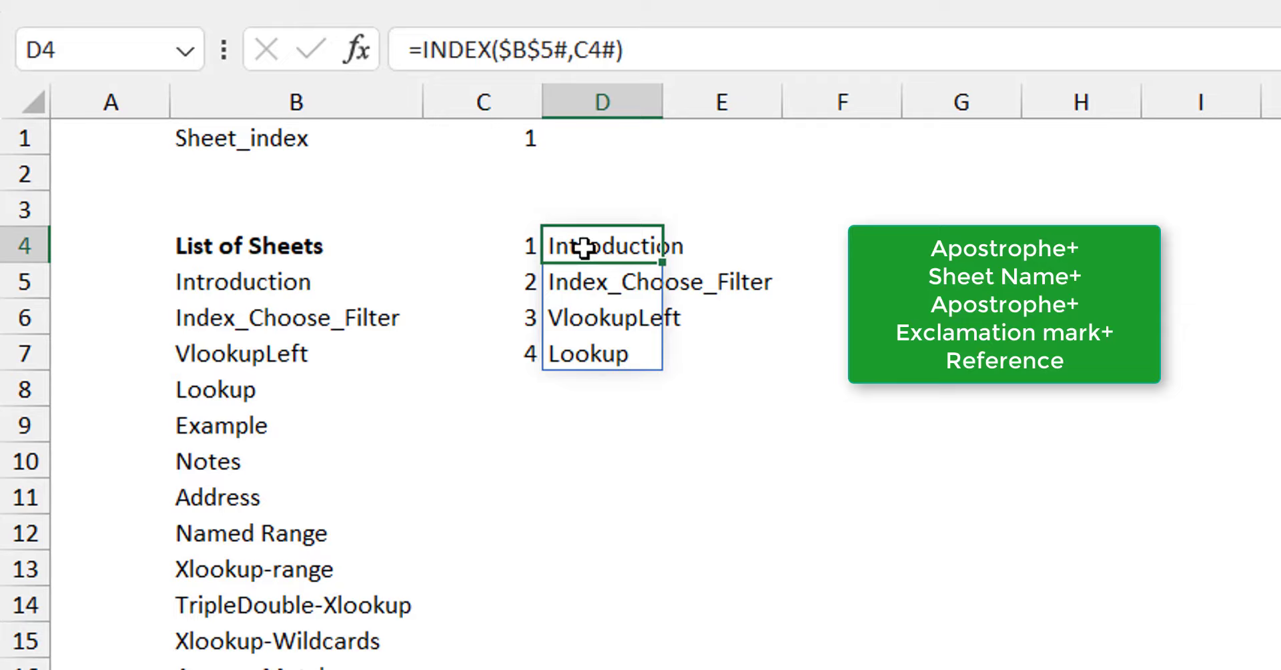
{"action": "left_click", "coordinate": [424, 51]}
{"action": "type", "text": "\""}
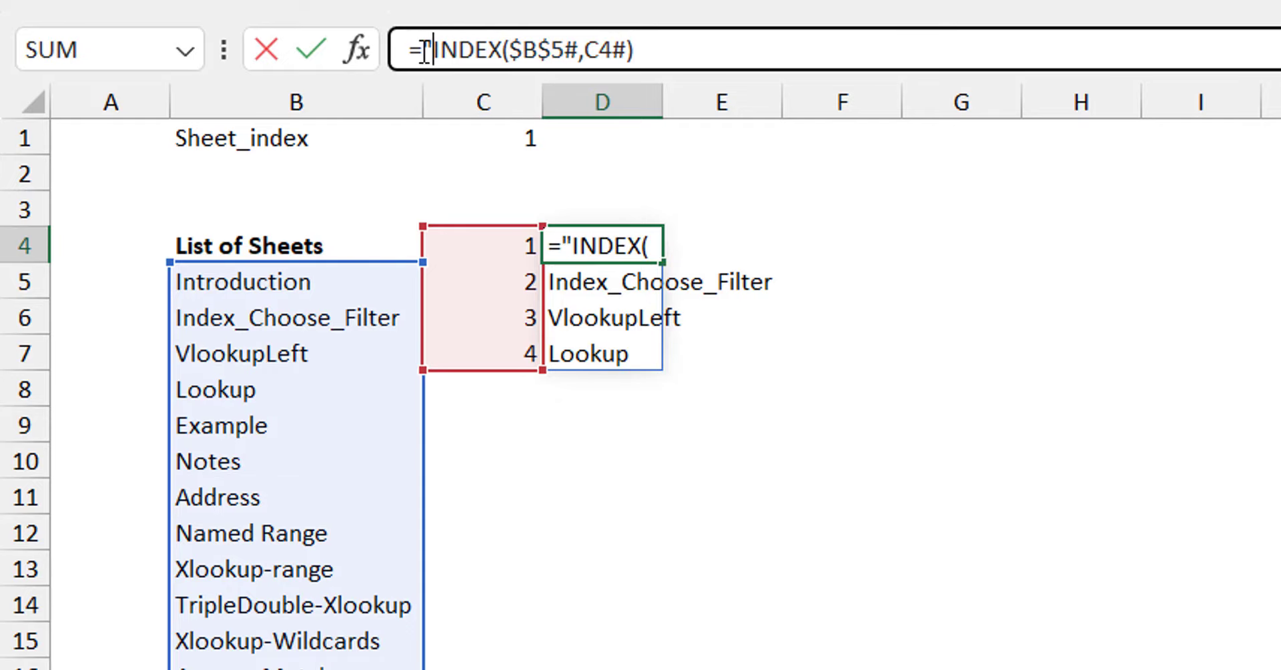
{"action": "type", "text": "'"}
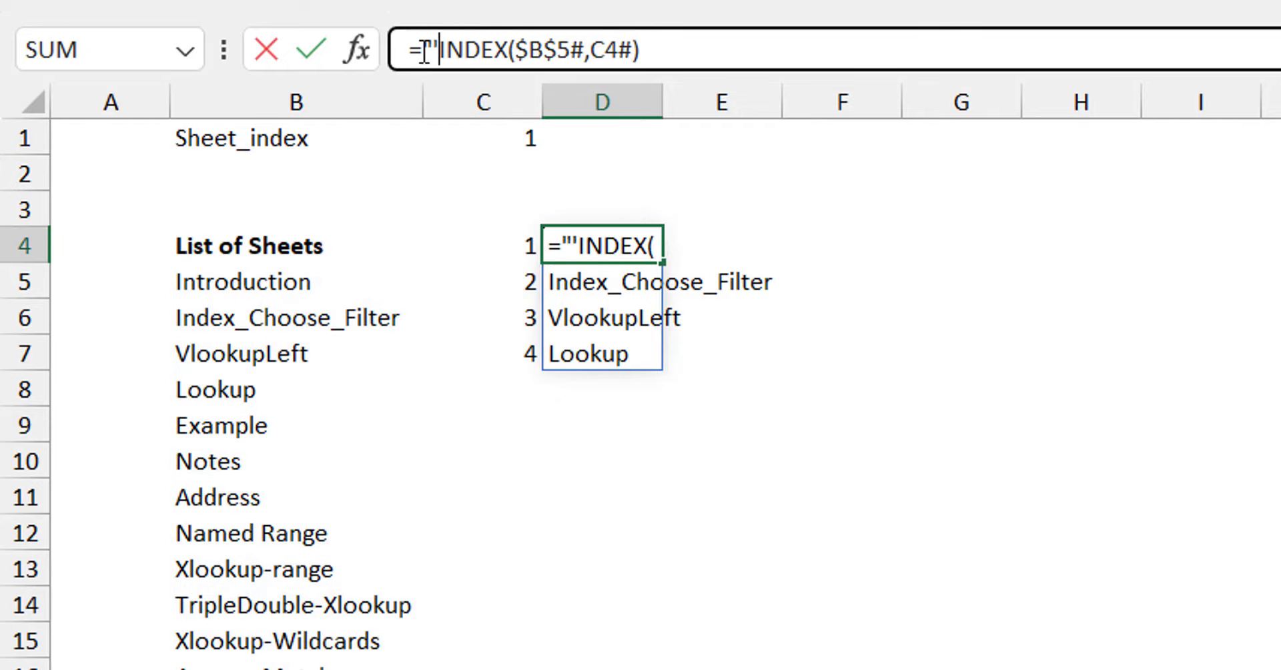
{"action": "type", "text": "\"&"}
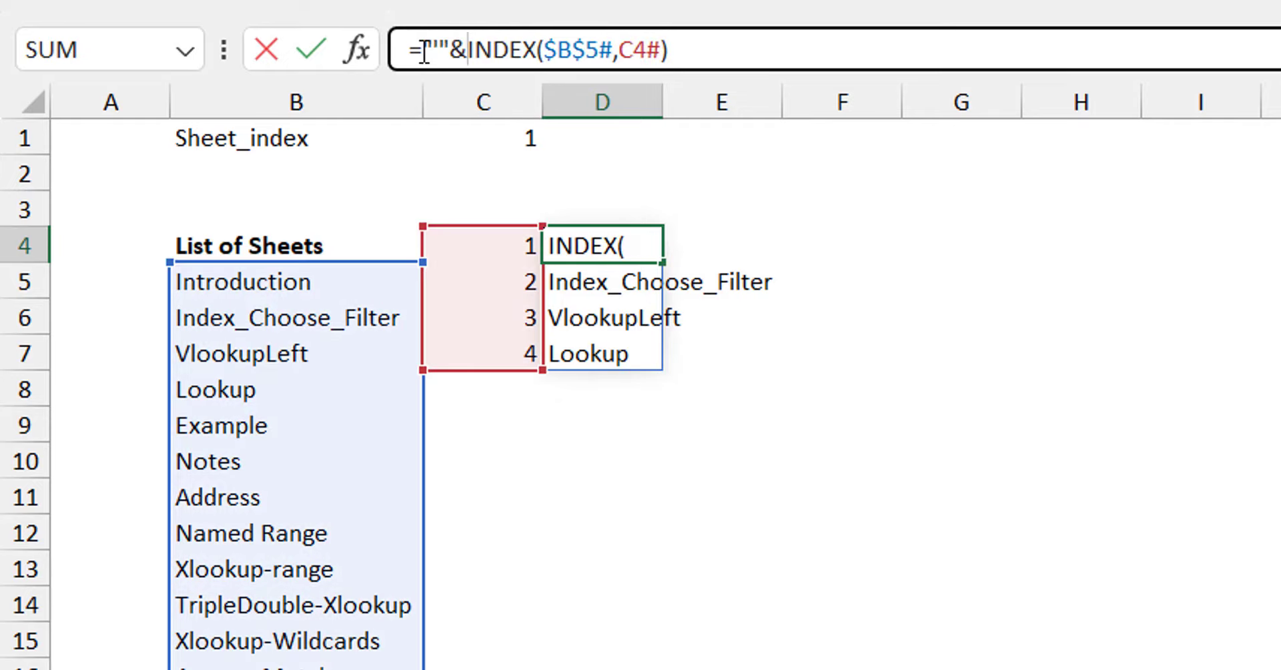
{"action": "left_click", "coordinate": [722, 51]}
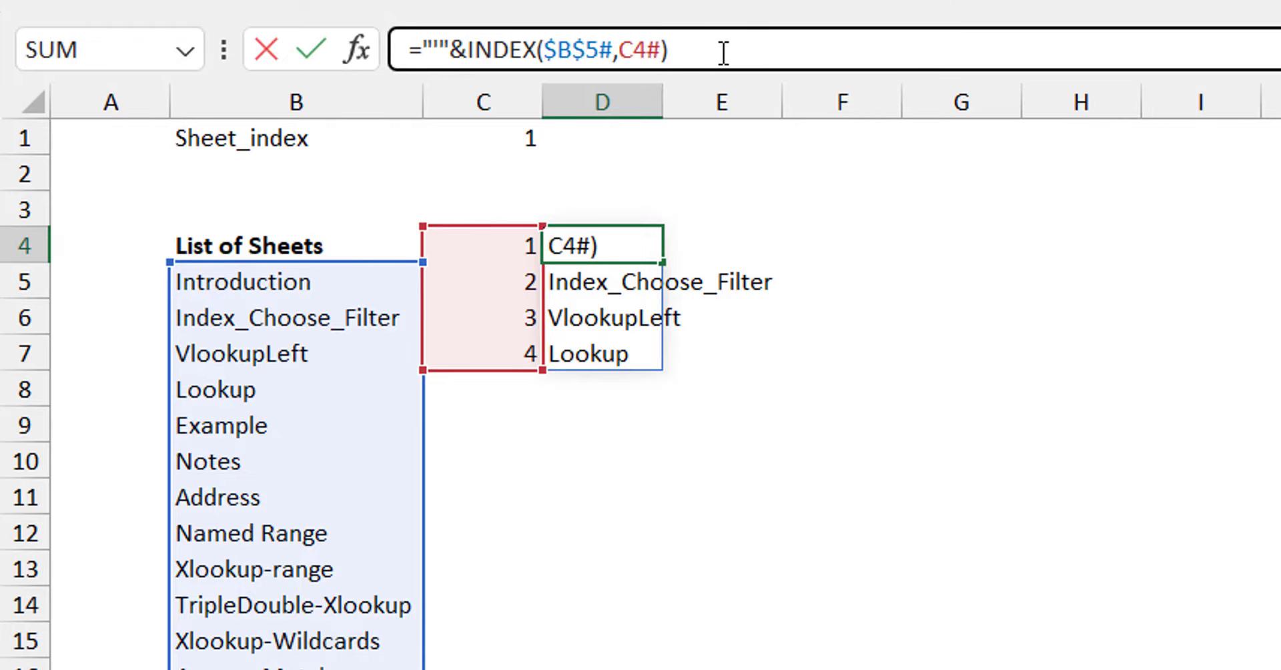
{"action": "type", "text": "&\"'!"}
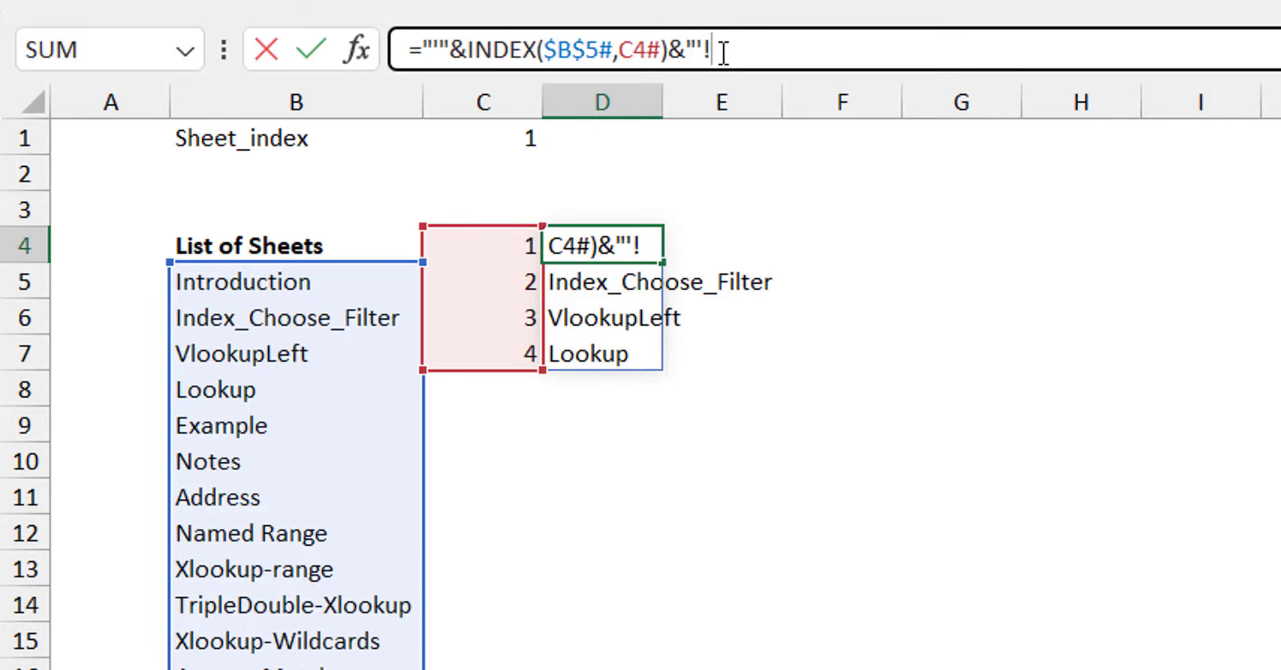
{"action": "type", "text": "A1:M30"}
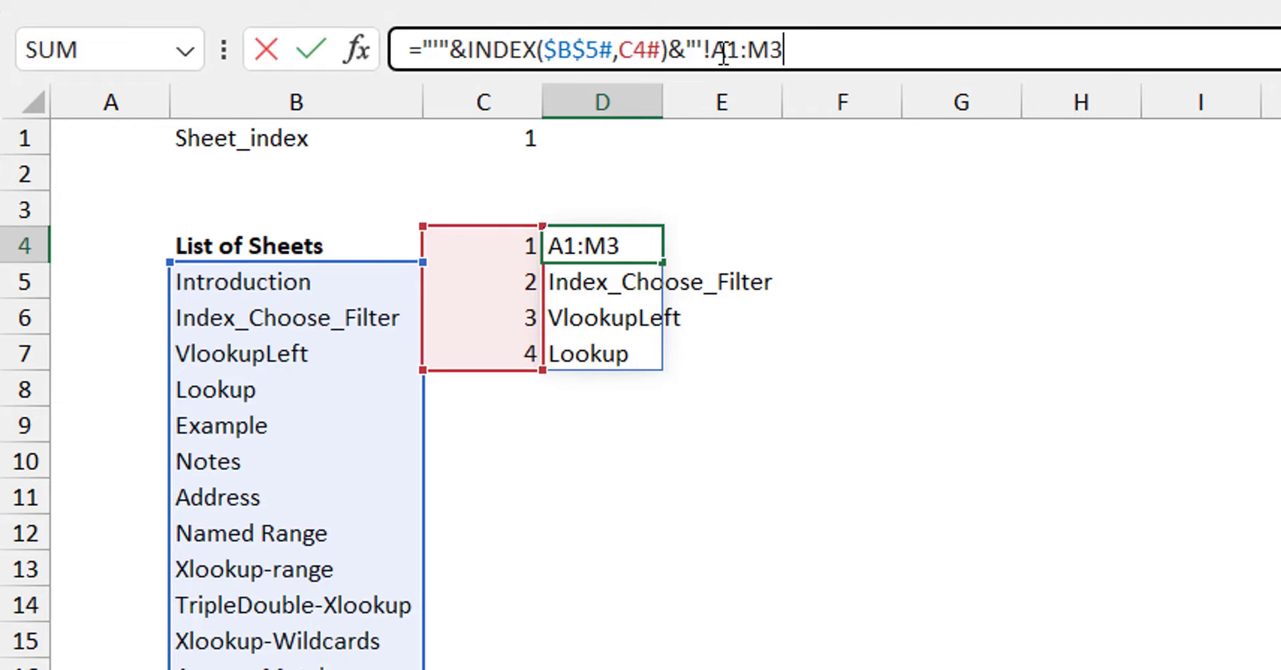
{"action": "type", "text": "\")"}
{"action": "key", "text": "Return"}
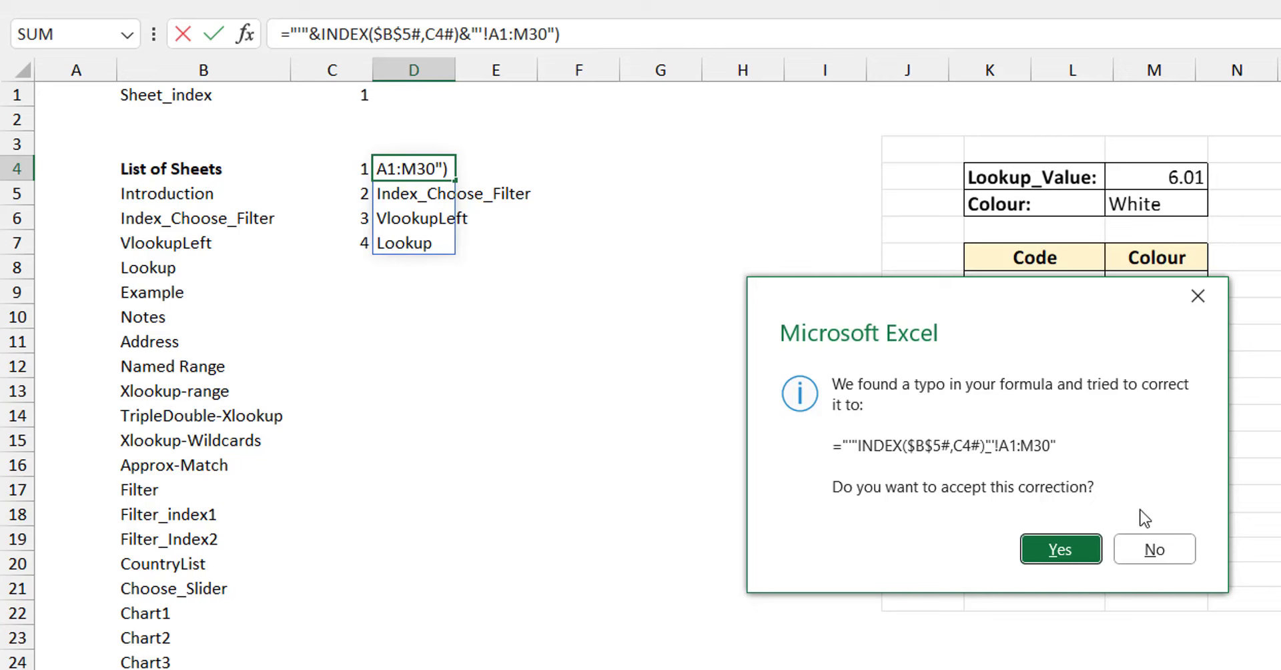
- Reject the suggested correction and remove the stray closing parenthesis, so that D4 reads ="'"&INDEX($B$5#,C4#)&"'!A1:M30"
{"action": "left_click", "coordinate": [1154, 548]}
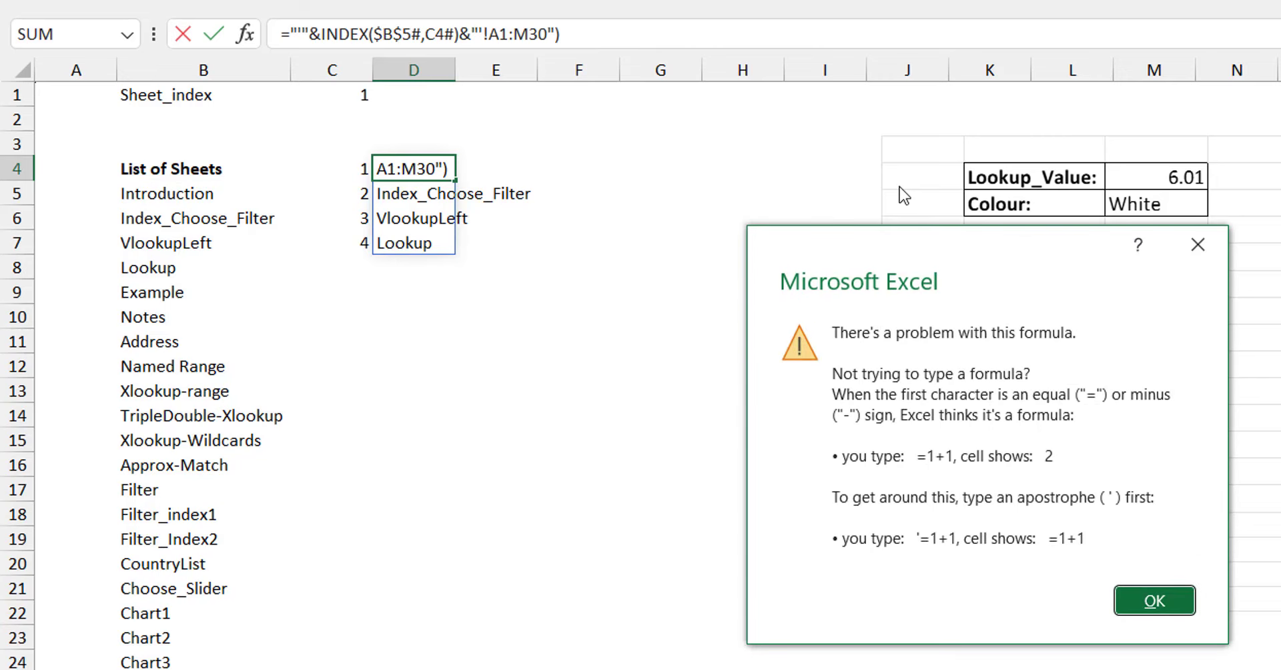
{"action": "key", "text": "Return"}
{"action": "left_click", "coordinate": [627, 38]}
{"action": "key", "text": "BackSpace"}
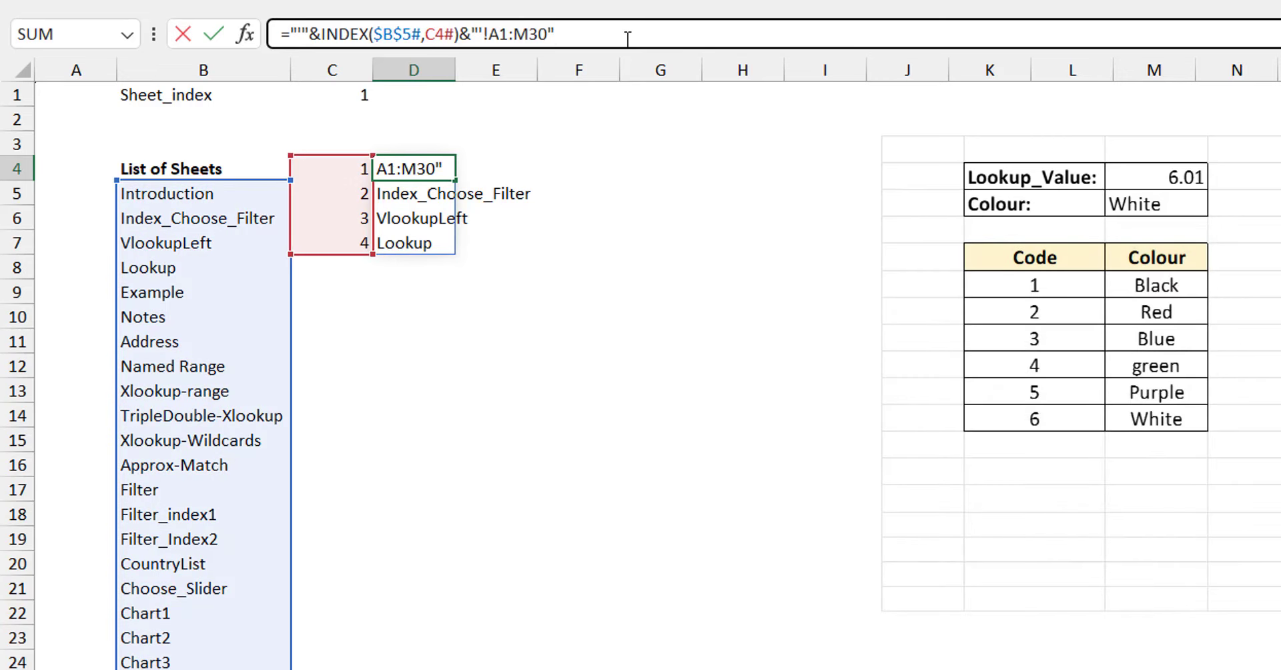
{"action": "key", "text": "Return"}
{"action": "key", "text": "Up"}
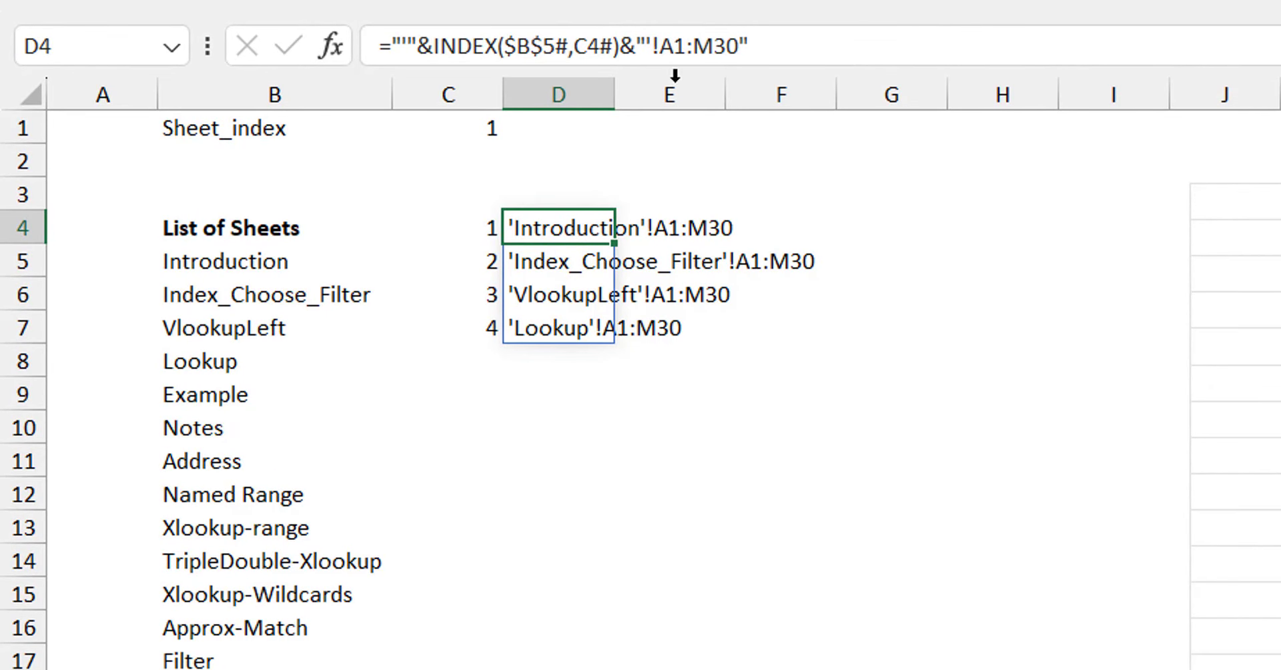
- Define a workbook name FirstImage that refers to =INDIRECT(SneakPeek!$D$4)
{"action": "left_click", "coordinate": [1234, 320]}
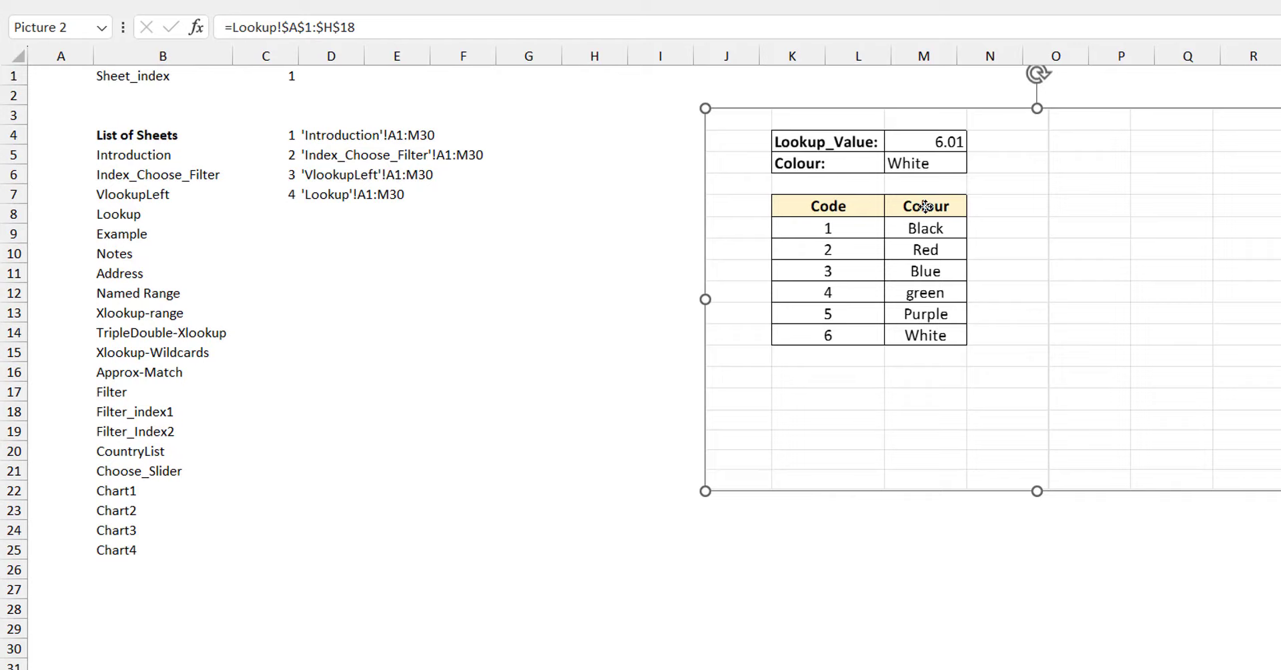
{"action": "left_click", "coordinate": [344, 133]}
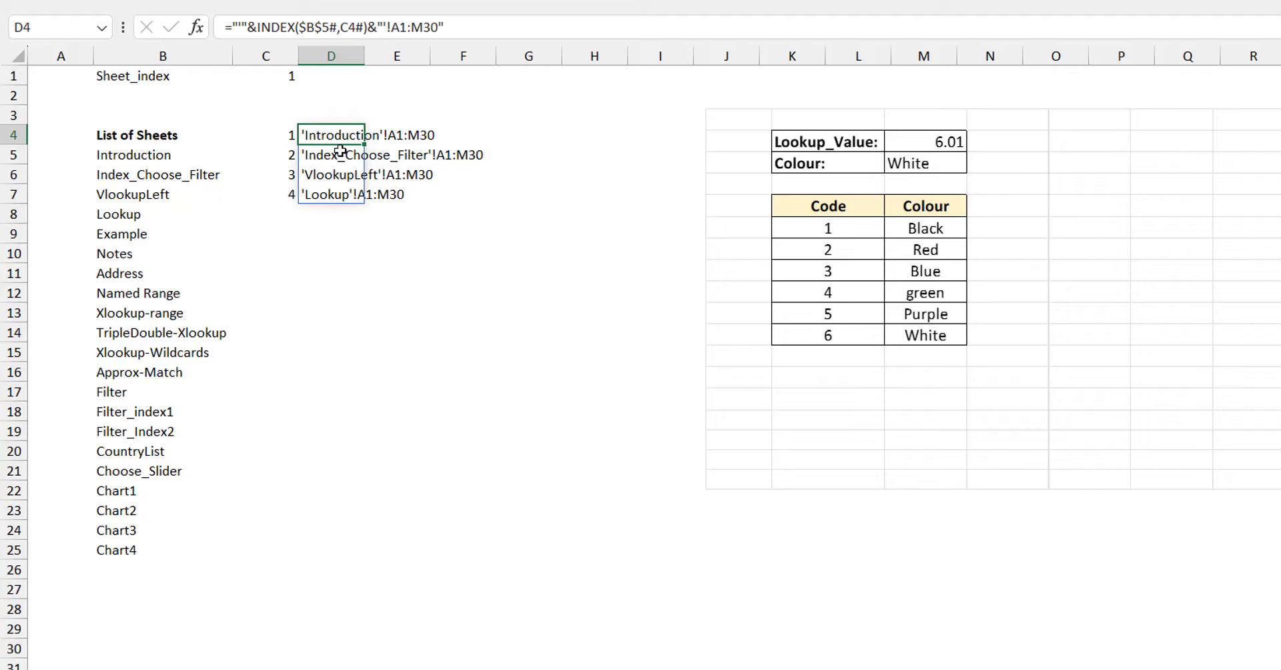
{"action": "key", "text": "ctrl+F3"}
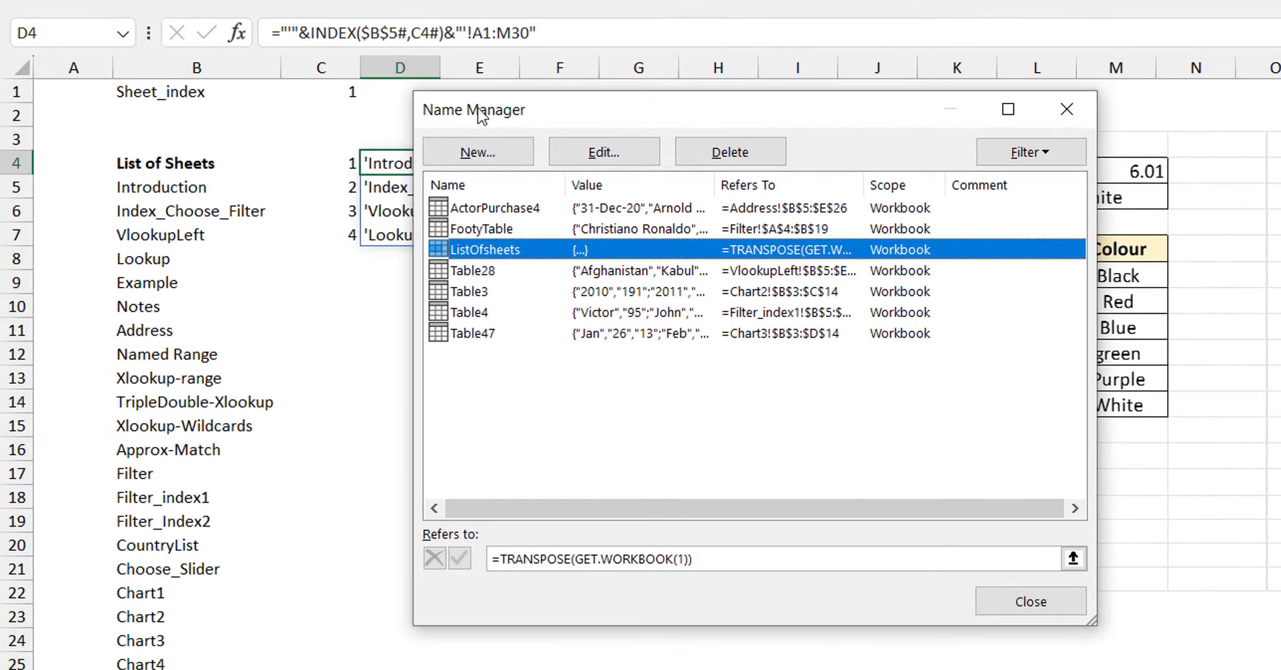
{"action": "left_click", "coordinate": [410, 132]}
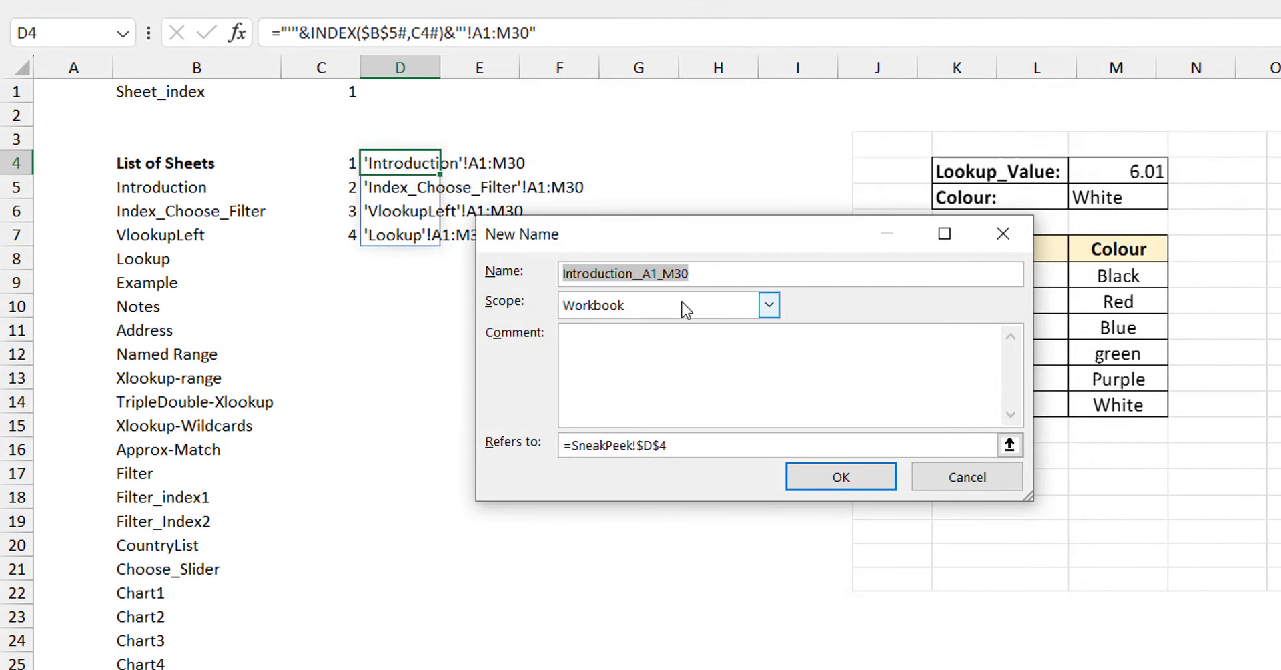
{"action": "type", "text": "FirstImage"}
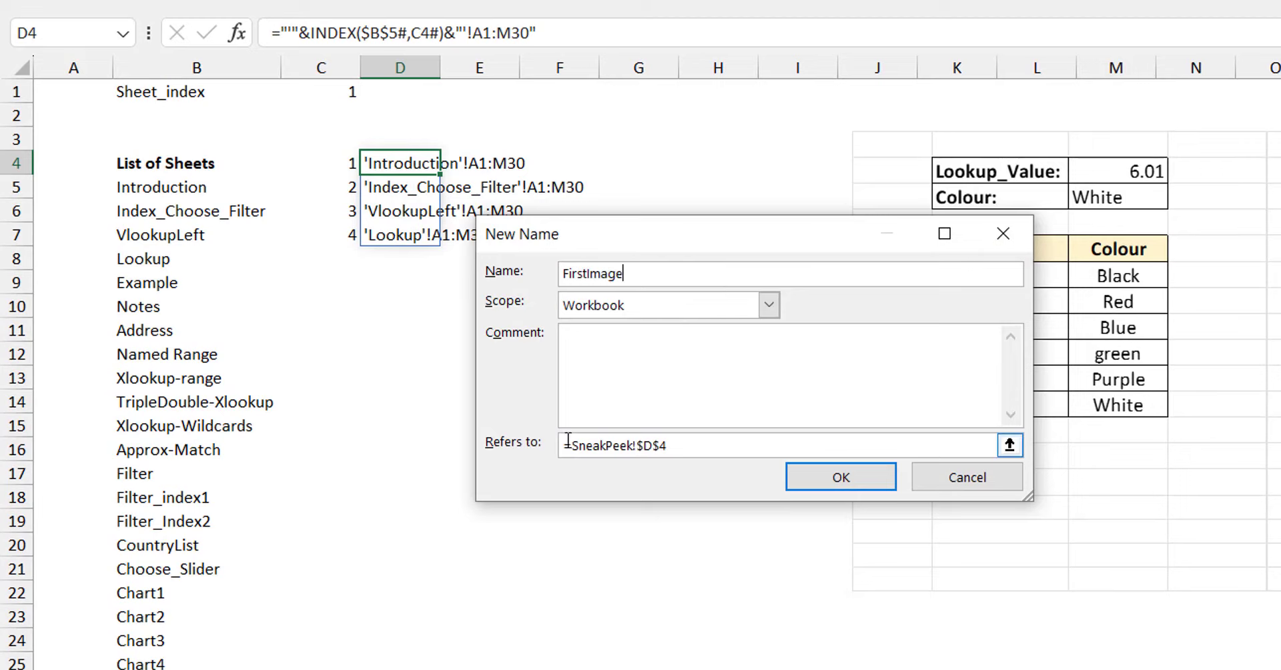
{"action": "left_click_drag", "start_coordinate": [572, 446], "coordinate": [715, 461]}
{"action": "type", "text": "in"}
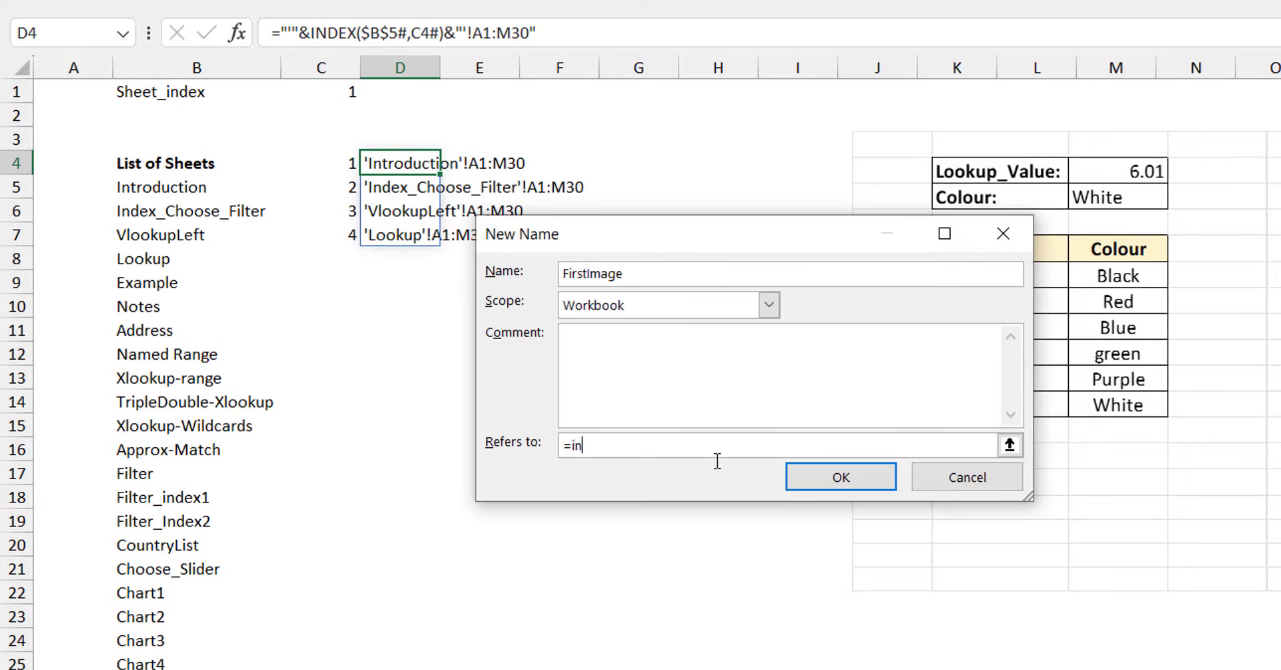
{"action": "type", "text": "direct("}
{"action": "left_click", "coordinate": [414, 162]}
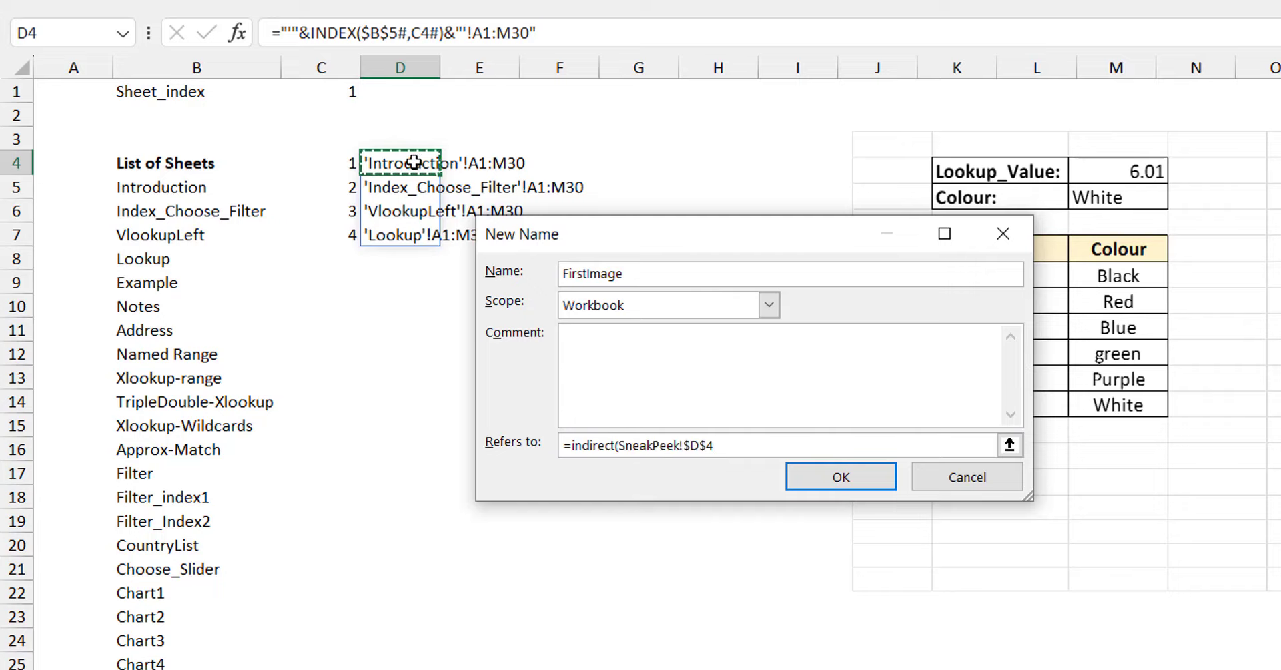
{"action": "type", "text": ")"}
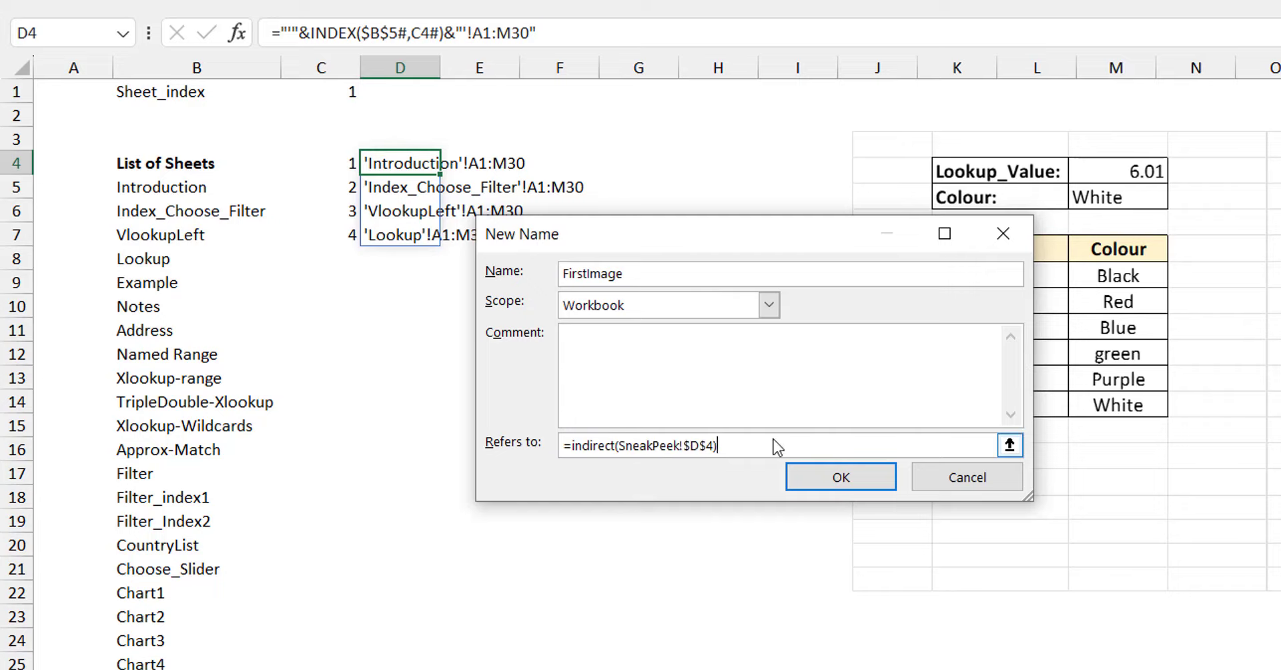
{"action": "key", "text": "ctrl+a"}
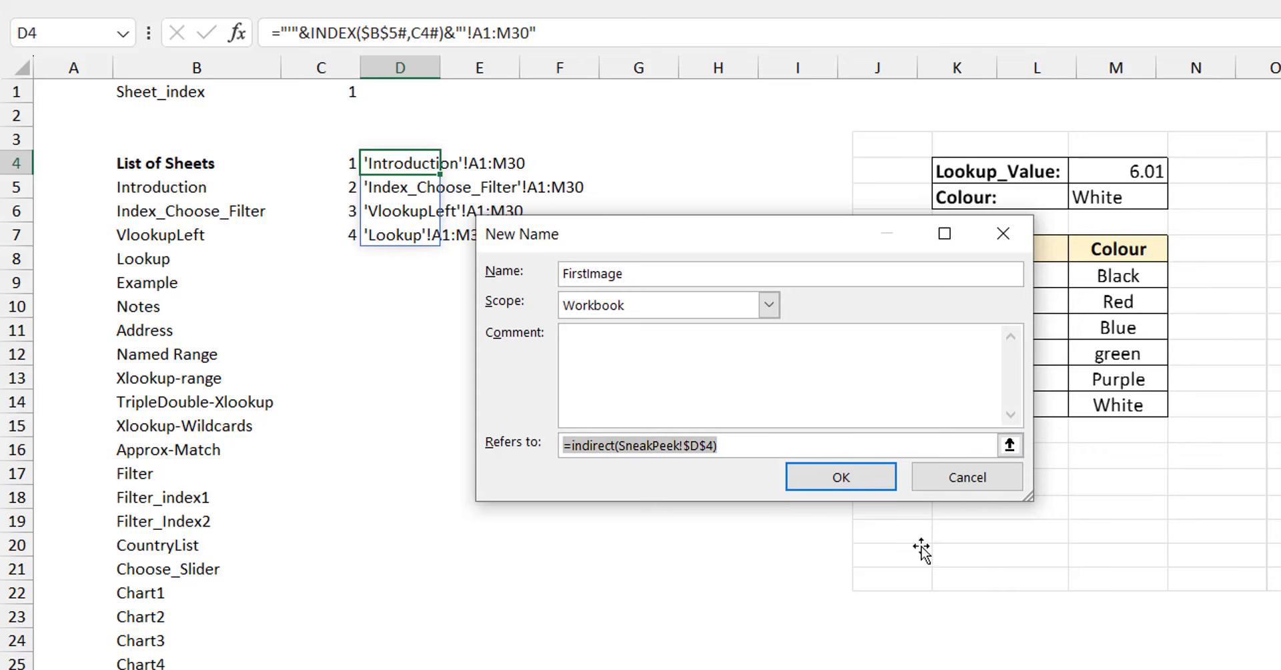
{"action": "left_click", "coordinate": [878, 477]}
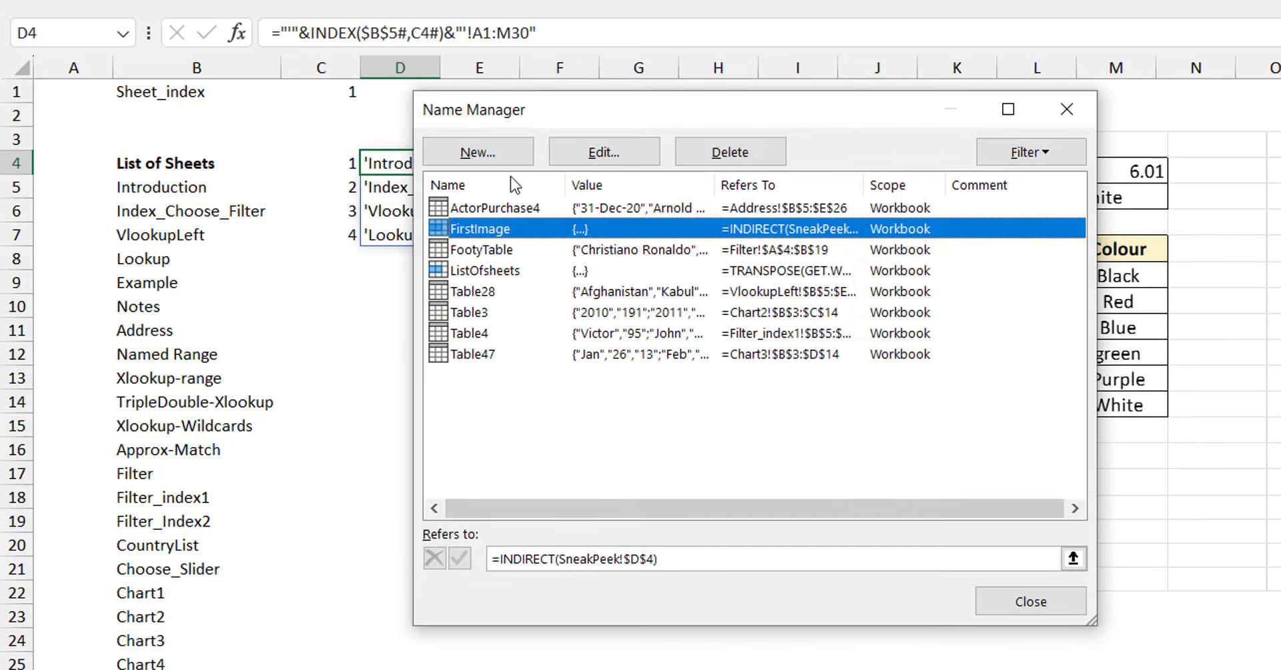
- Define a workbook name SecondImage that refers to =INDIRECT(SneakPeek!$D$5)
{"action": "left_click", "coordinate": [478, 152]}
{"action": "type", "text": "Se"}
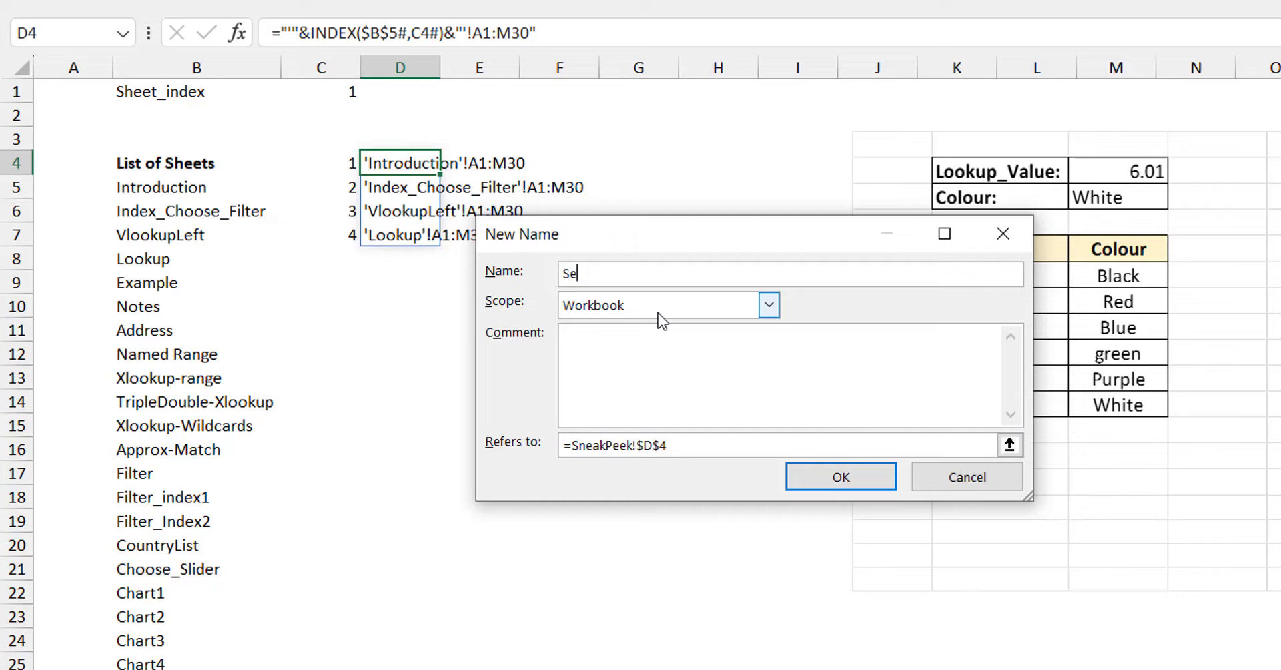
{"action": "type", "text": "condImage"}
{"action": "left_click_drag", "start_coordinate": [707, 445], "coordinate": [335, 421]}
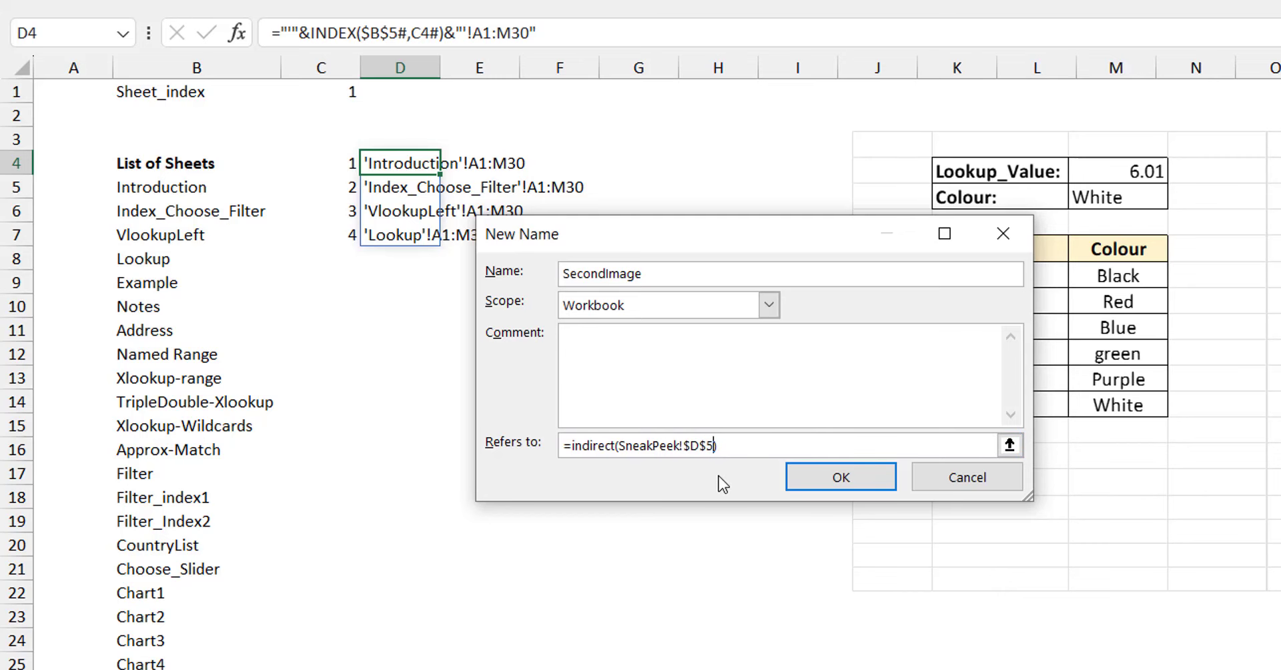
{"action": "left_click", "coordinate": [842, 478]}
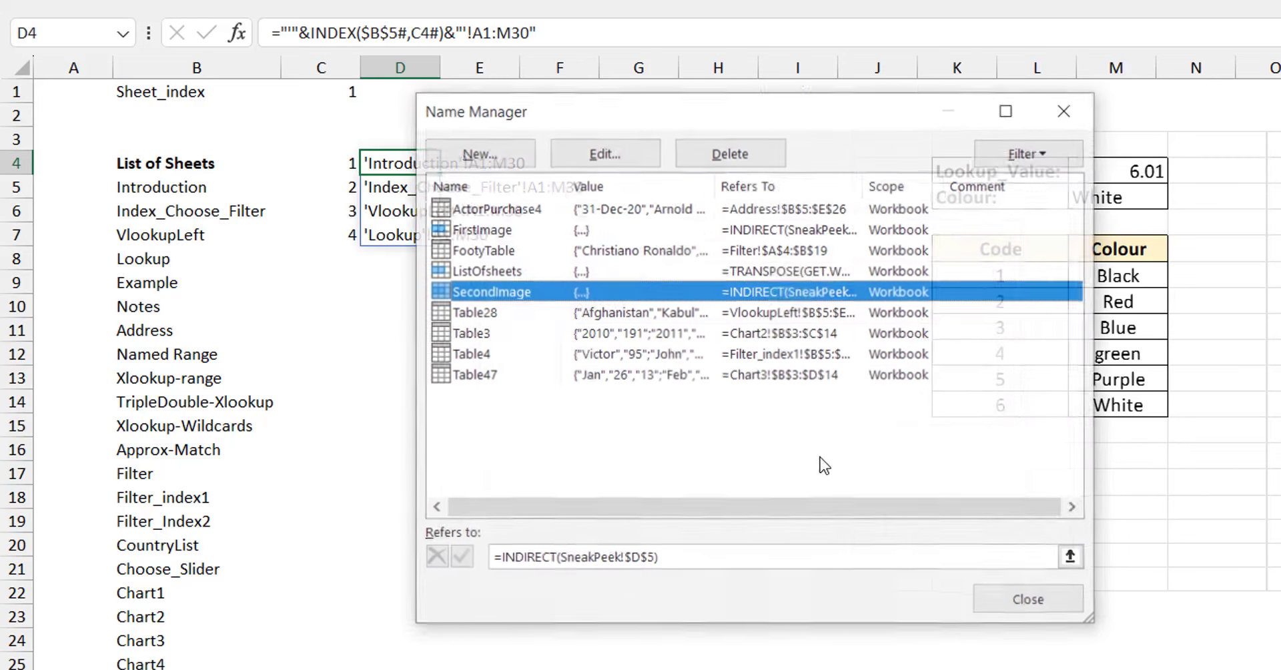
- Define a workbook name thirdImage that refers to =INDIRECT(SneakPeek!$D$6)
{"action": "left_click", "coordinate": [504, 163]}
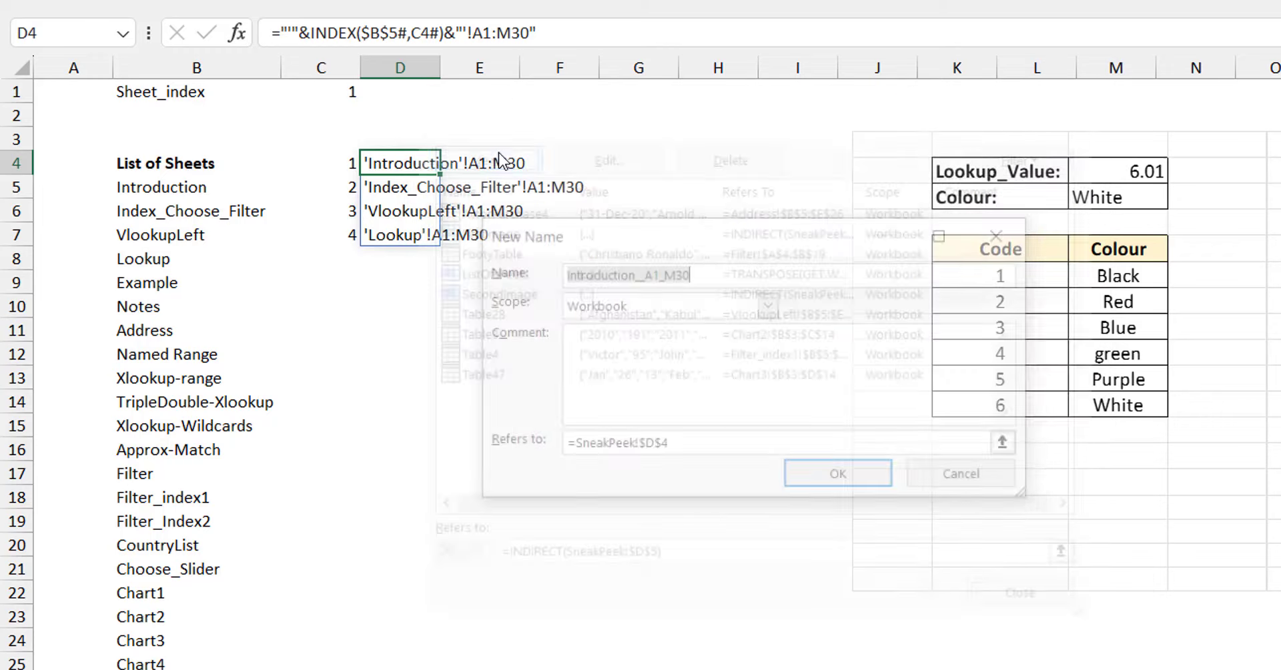
{"action": "type", "text": "thirdl"}
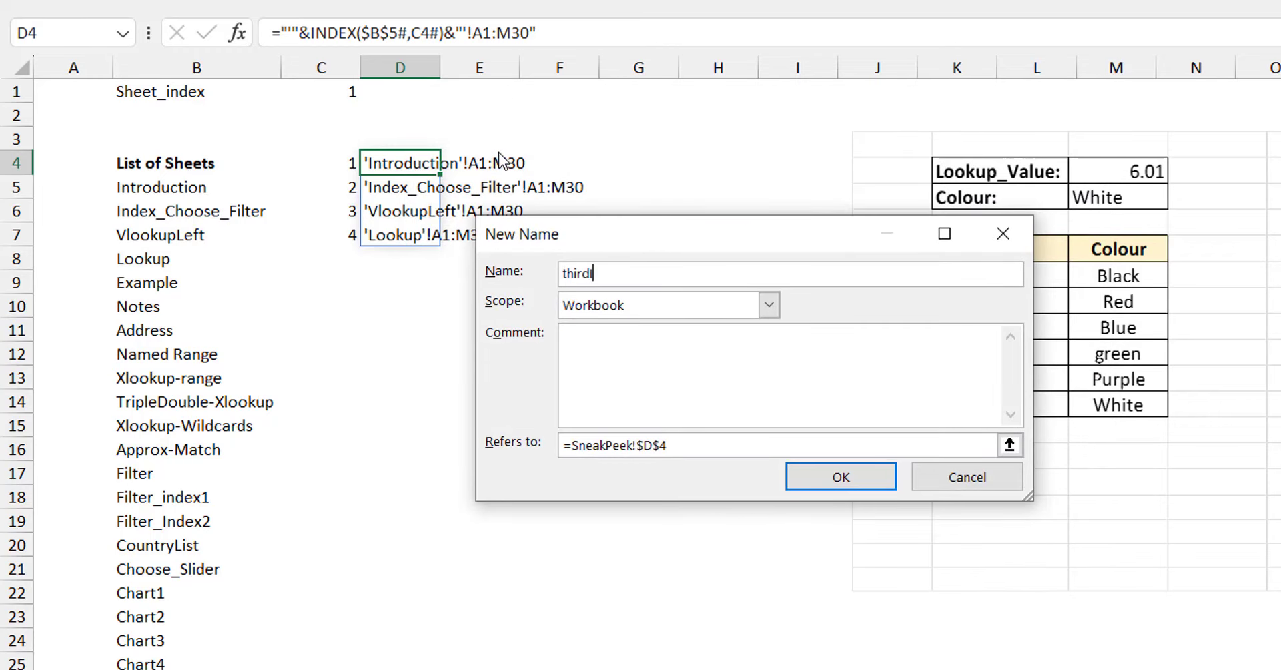
{"action": "type", "text": "mage"}
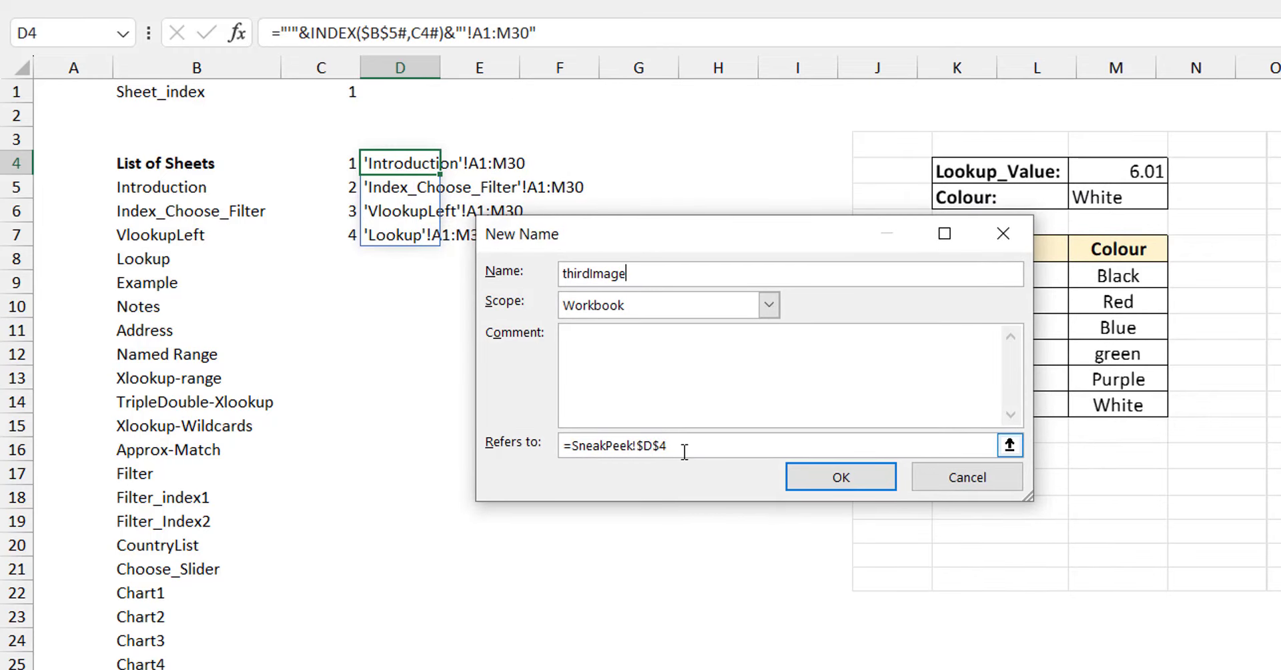
{"action": "left_click_drag", "start_coordinate": [707, 451], "coordinate": [387, 409]}
{"action": "key", "text": "Right"}
{"action": "type", "text": "indirect("}
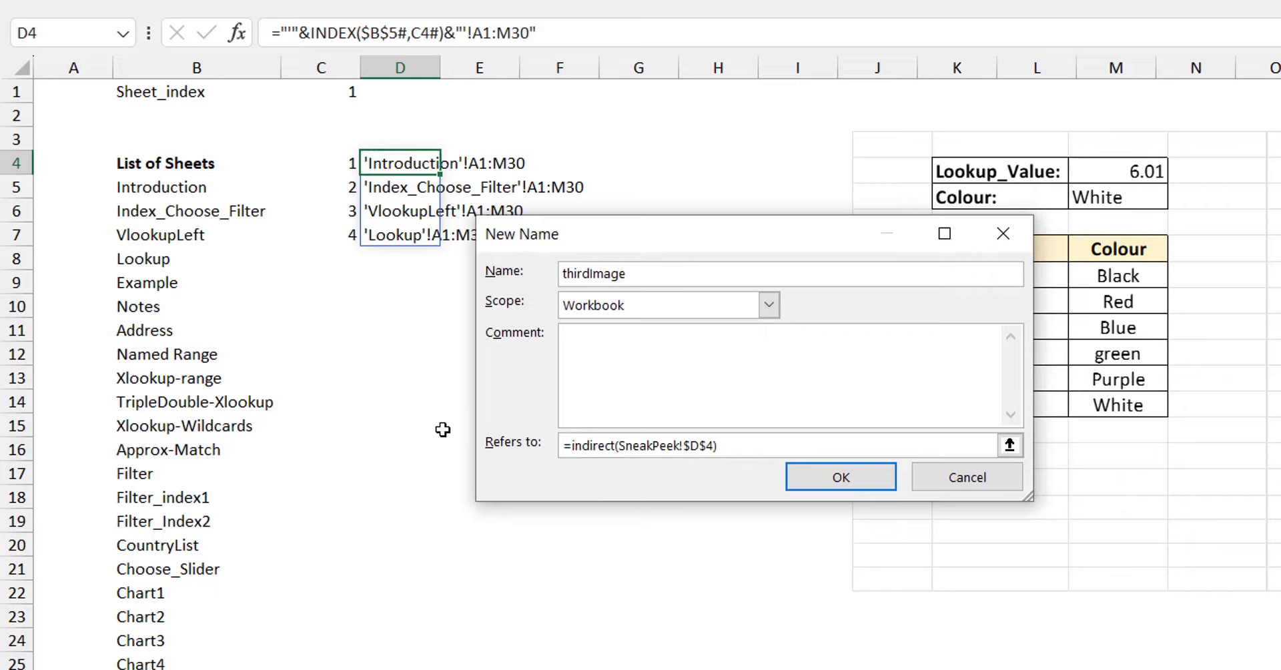
{"action": "left_click", "coordinate": [712, 446]}
{"action": "type", "text": ")"}
{"action": "key", "text": "Left"}
{"action": "key", "text": "BackSpace"}
{"action": "type", "text": "6"}
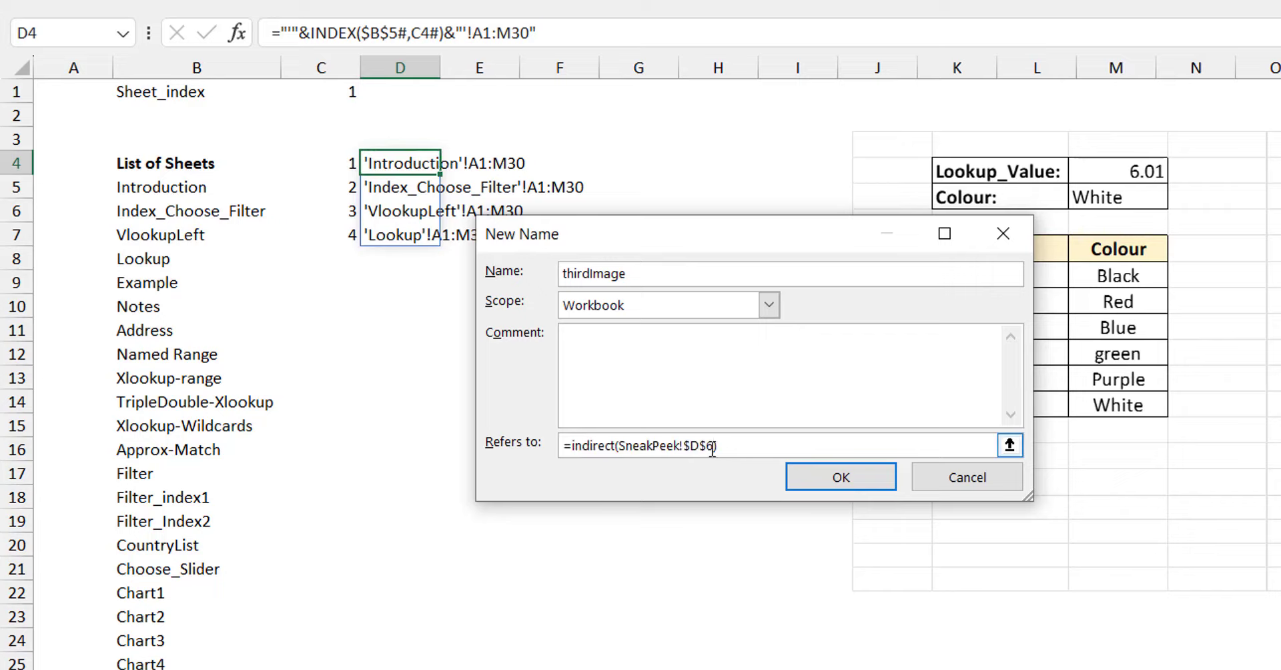
{"action": "left_click", "coordinate": [854, 473]}
- Define a workbook name FourthImage that refers to =INDIRECT(SneakPeek!$D$7), and leave the name manager
{"action": "left_click", "coordinate": [495, 150]}
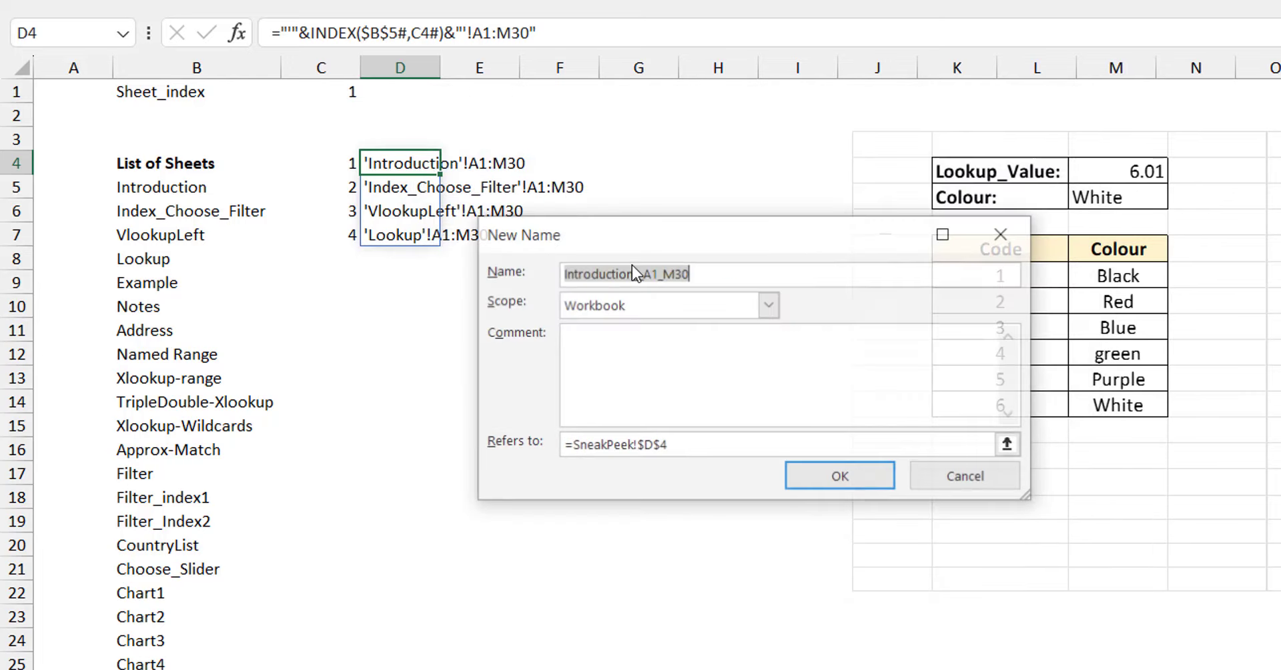
{"action": "type", "text": "FourthImage"}
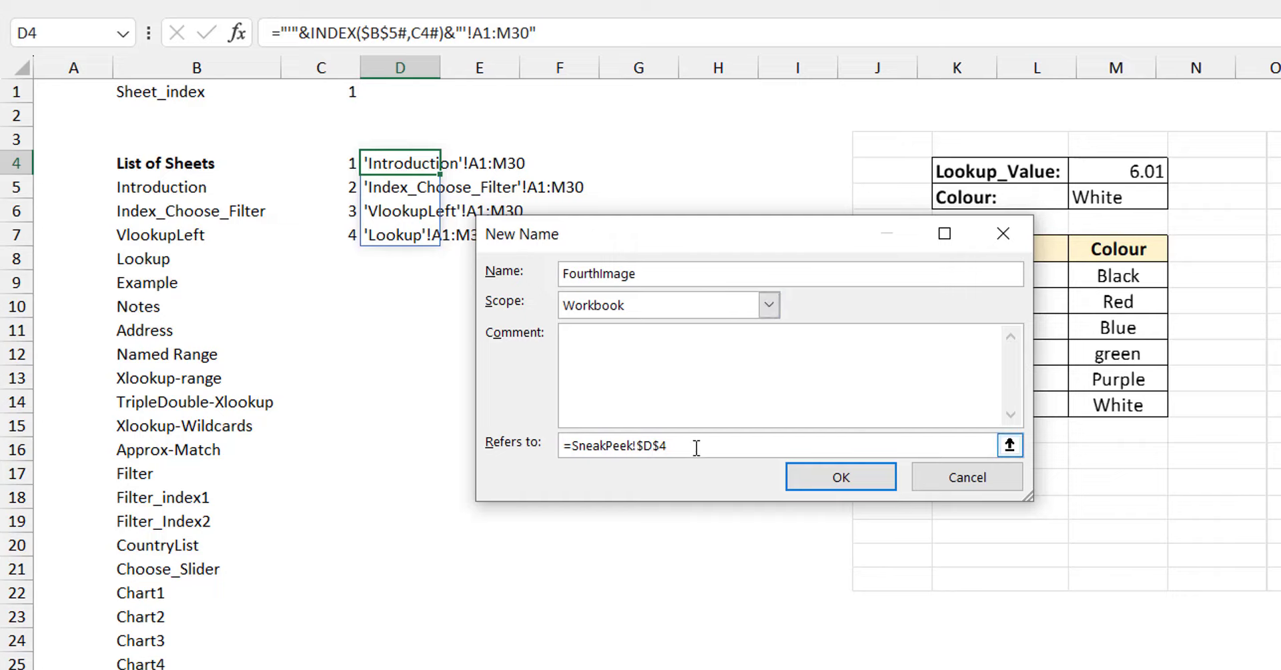
{"action": "left_click_drag", "start_coordinate": [666, 443], "coordinate": [529, 443]}
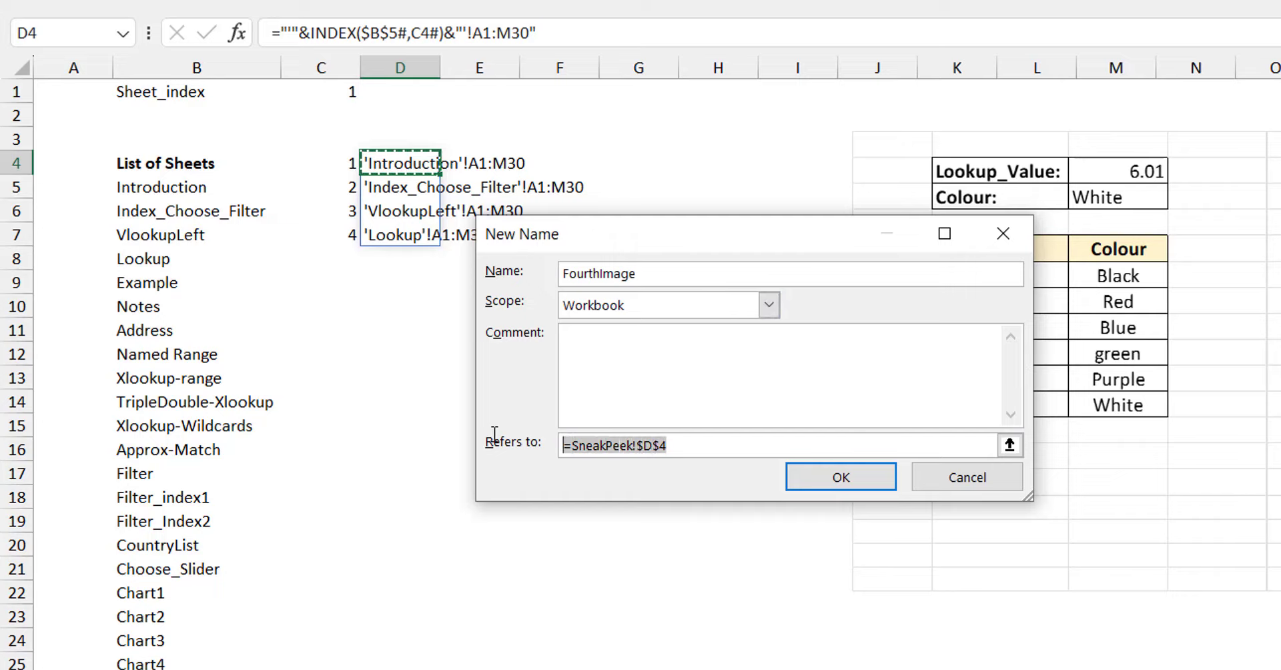
{"action": "key", "text": "ctrl+v"}
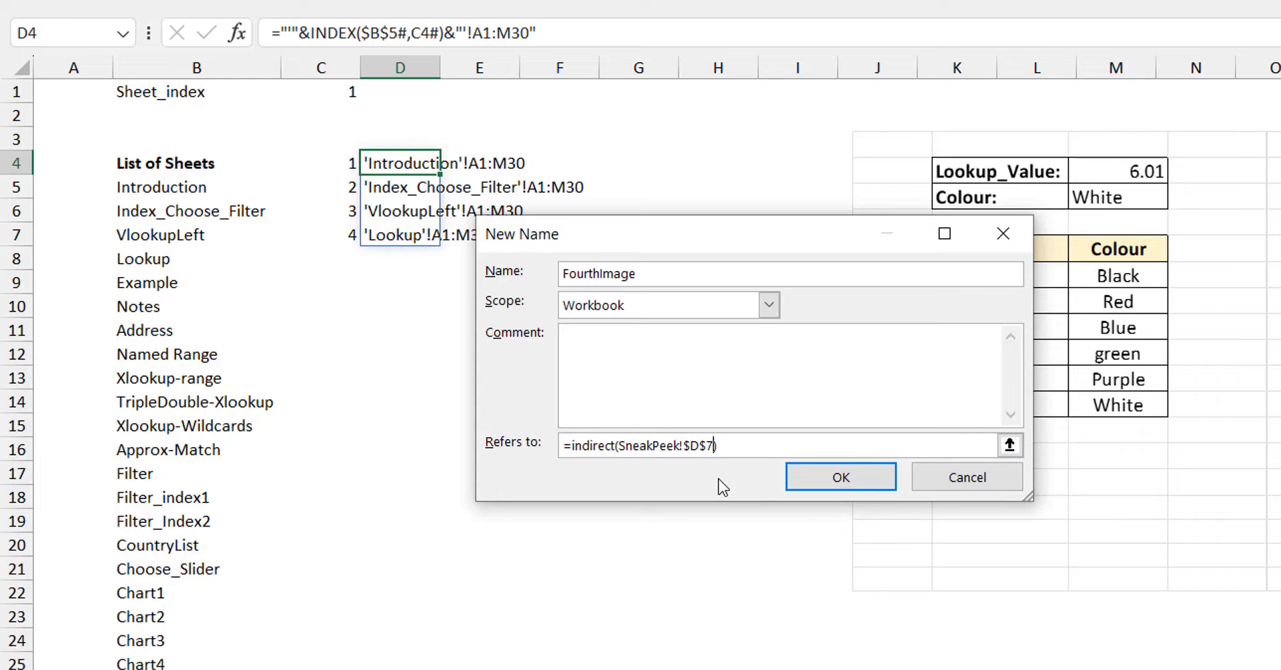
{"action": "left_click", "coordinate": [864, 477]}
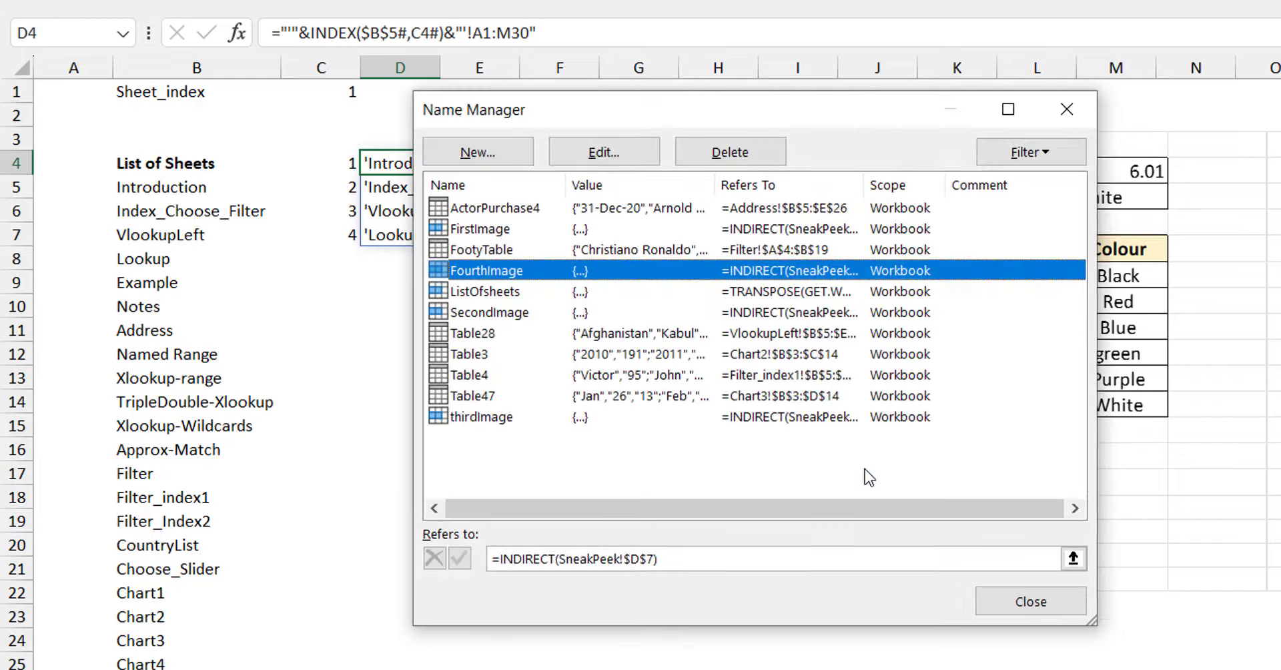
{"action": "left_click", "coordinate": [1033, 602]}
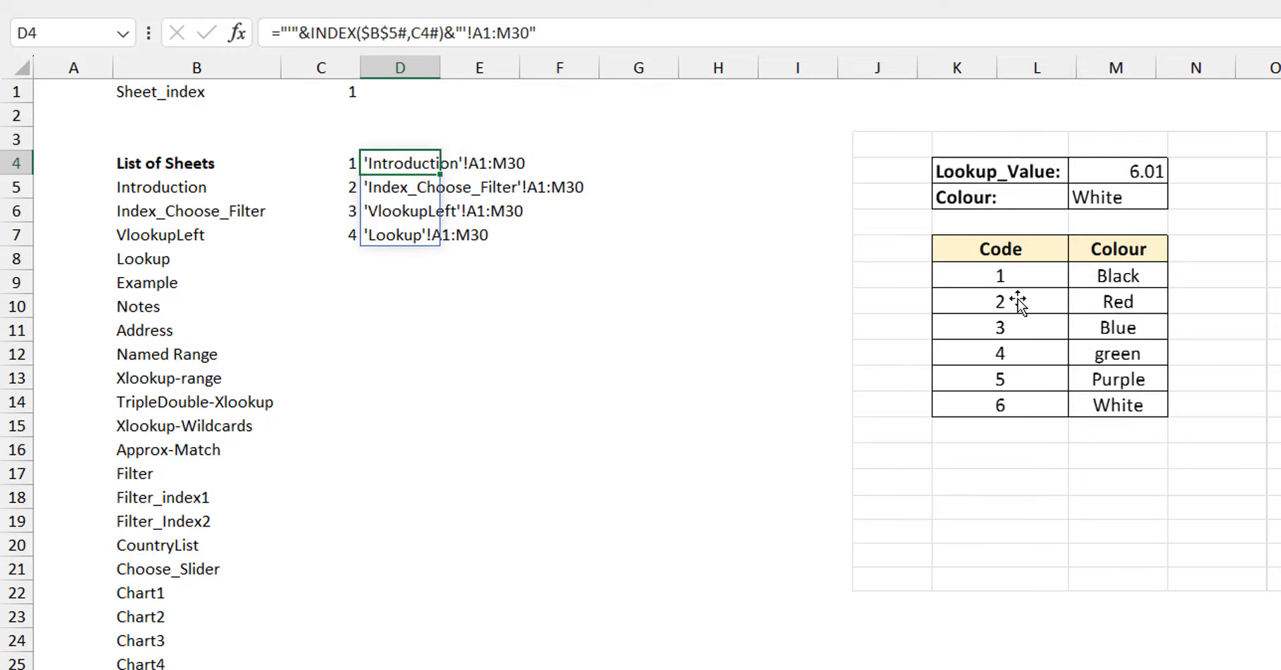
- Shrink the linked picture and duplicate it three times, arranging the four pictures in a two-by-two grid across columns H to V
{"action": "left_click", "coordinate": [995, 227]}
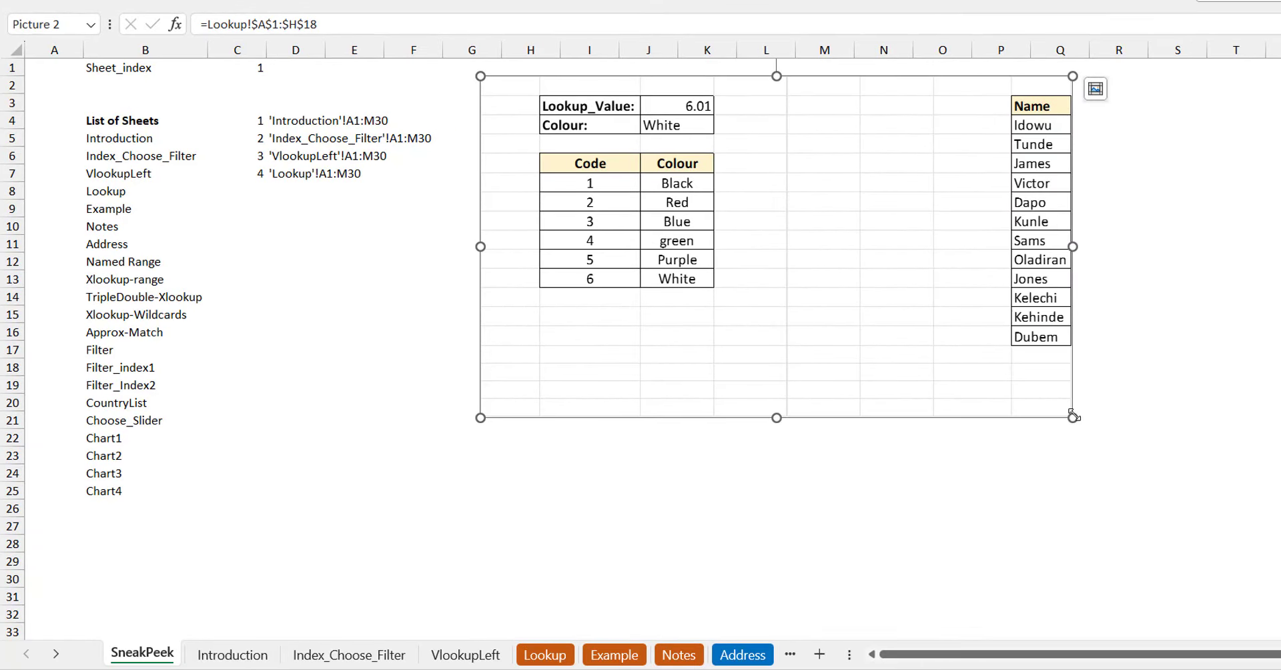
{"action": "left_click_drag", "start_coordinate": [1072, 417], "coordinate": [841, 323]}
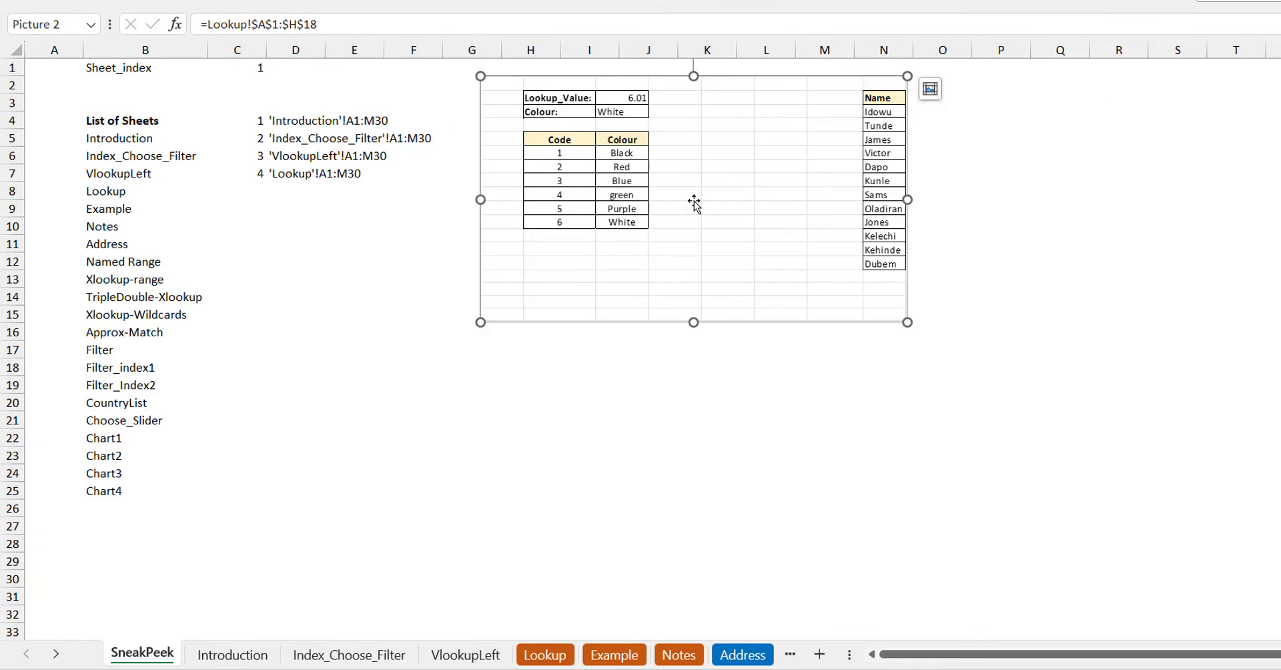
{"action": "left_click_drag", "start_coordinate": [697, 203], "coordinate": [1148, 204]}
{"action": "scroll", "coordinate": [977, 196], "scroll_direction": "right", "scroll_amount": 1}
{"action": "left_click_drag", "start_coordinate": [980, 196], "coordinate": [537, 466]}
{"action": "left_click_drag", "start_coordinate": [624, 435], "coordinate": [1080, 438]}
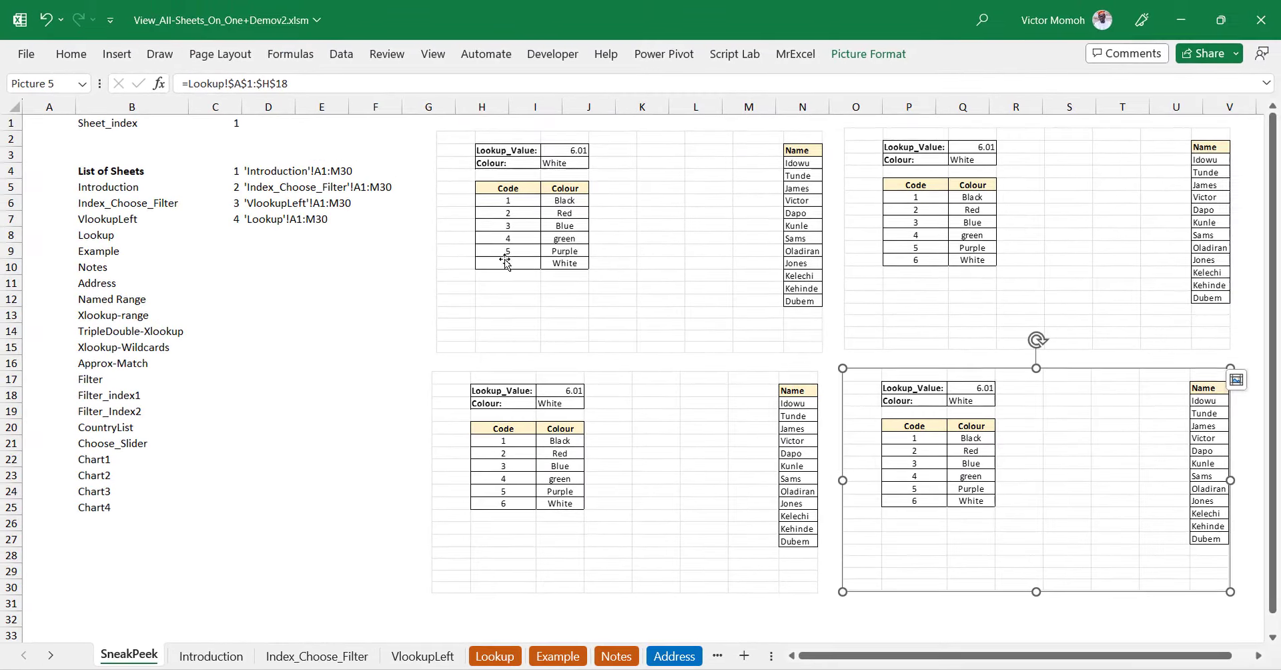
- Link the original picture, at the upper-left of the grid, to =FirstImage instead of the Lookup range
{"action": "left_click", "coordinate": [538, 208]}
{"action": "triple_click", "coordinate": [380, 87]}
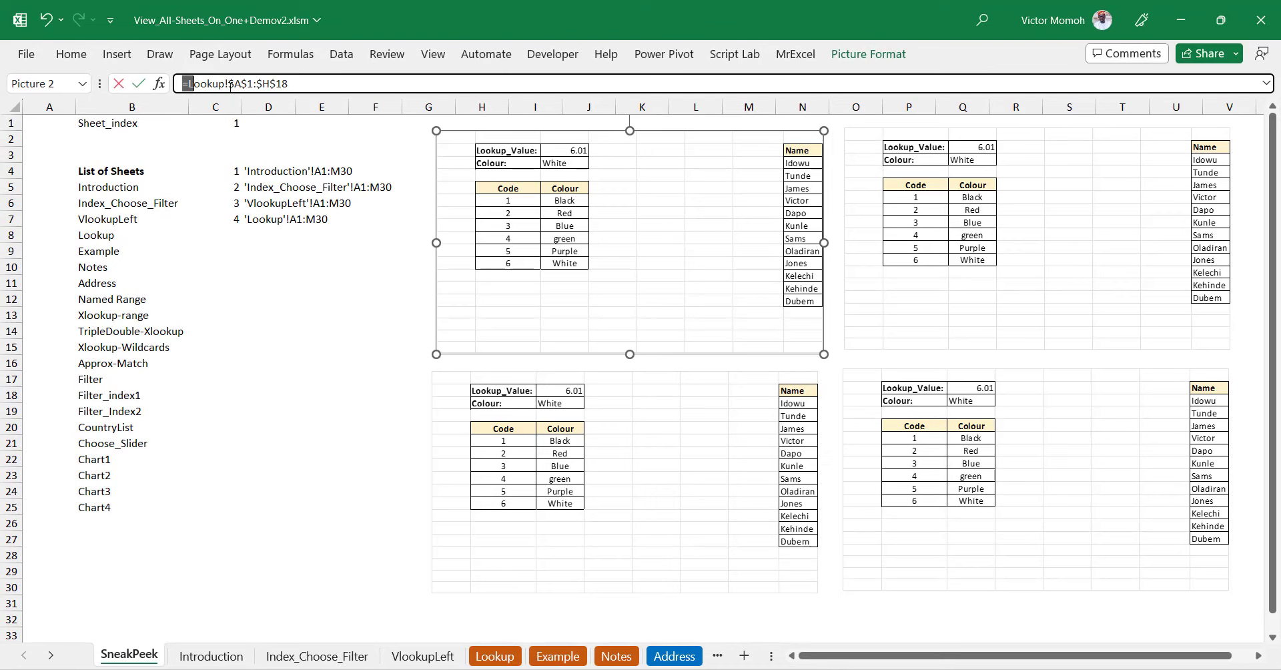
{"action": "type", "text": "=first"}
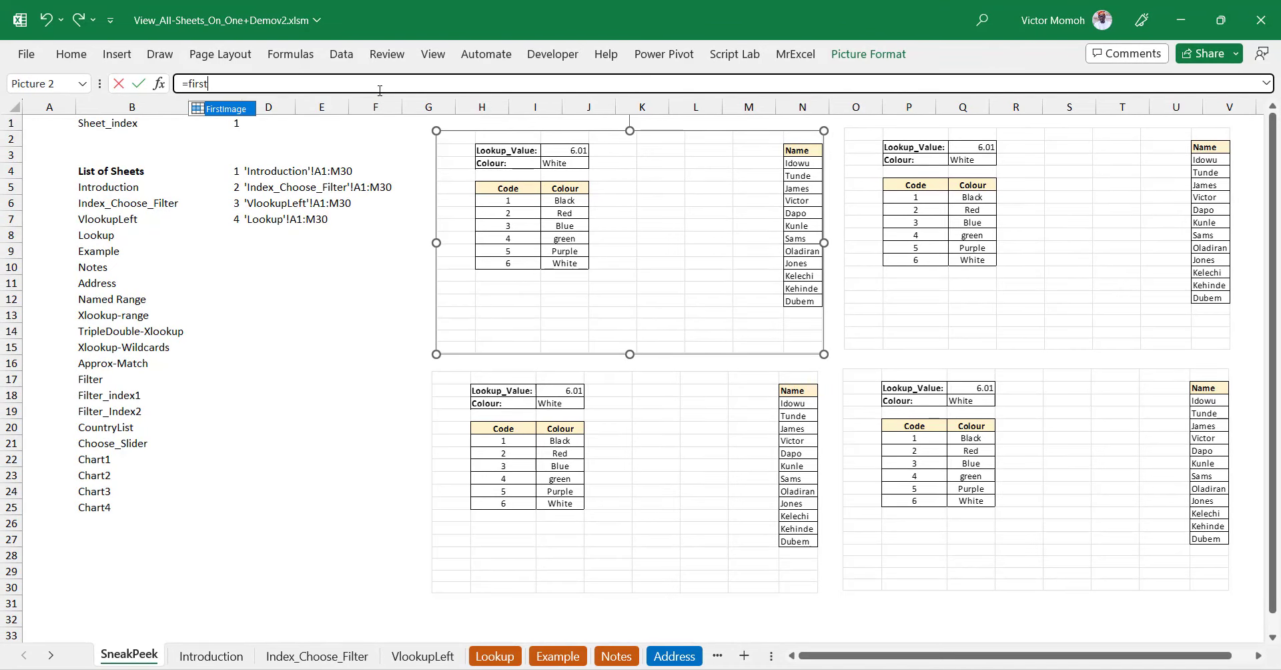
{"action": "key", "text": "Tab"}
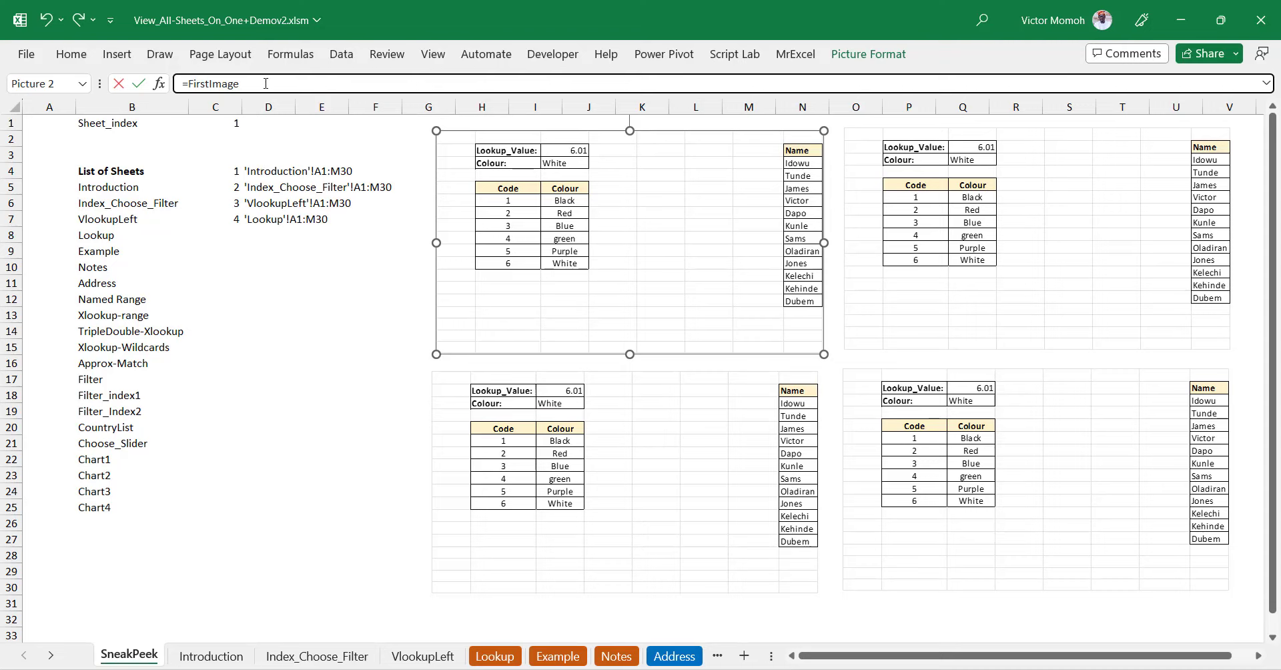
{"action": "key", "text": "Return"}
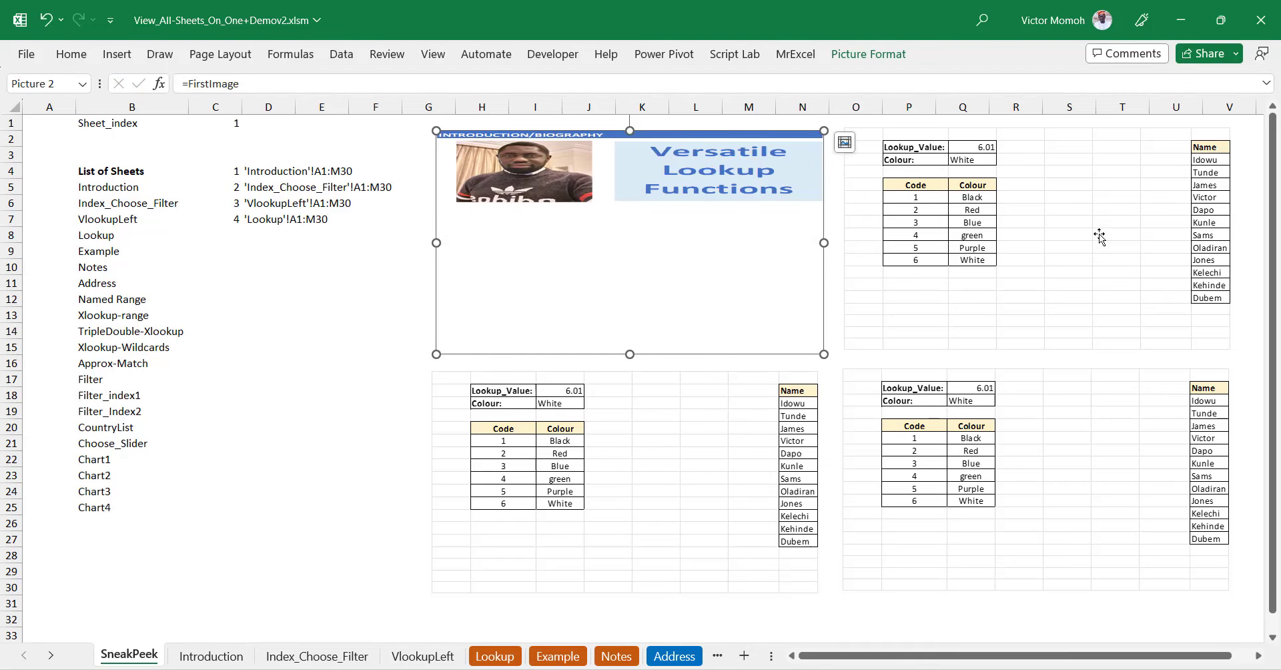
- Link the upper-right picture of the grid to =SecondImage
{"action": "left_click", "coordinate": [974, 198]}
{"action": "left_click_drag", "start_coordinate": [294, 84], "coordinate": [103, 61]}
{"action": "type", "text": "=sec"}
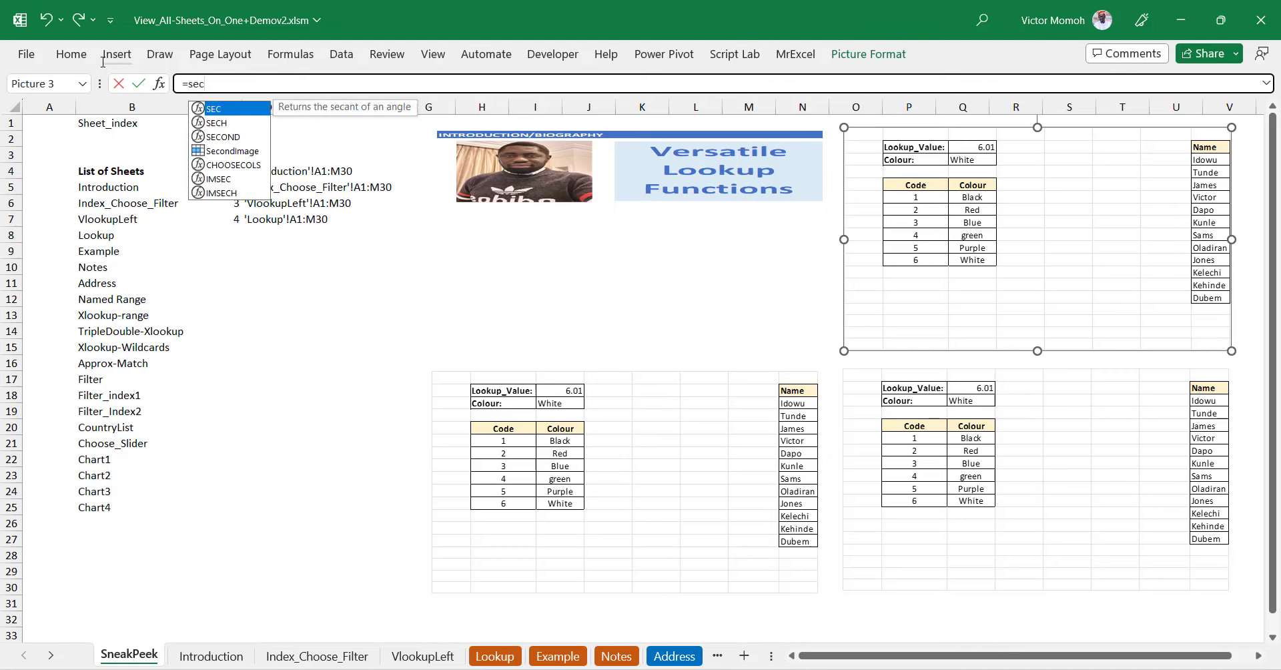
{"action": "key", "text": "Down"}
{"action": "key", "text": "Down"}
{"action": "key", "text": "Down"}
{"action": "key", "text": "Tab"}
{"action": "key", "text": "Return"}
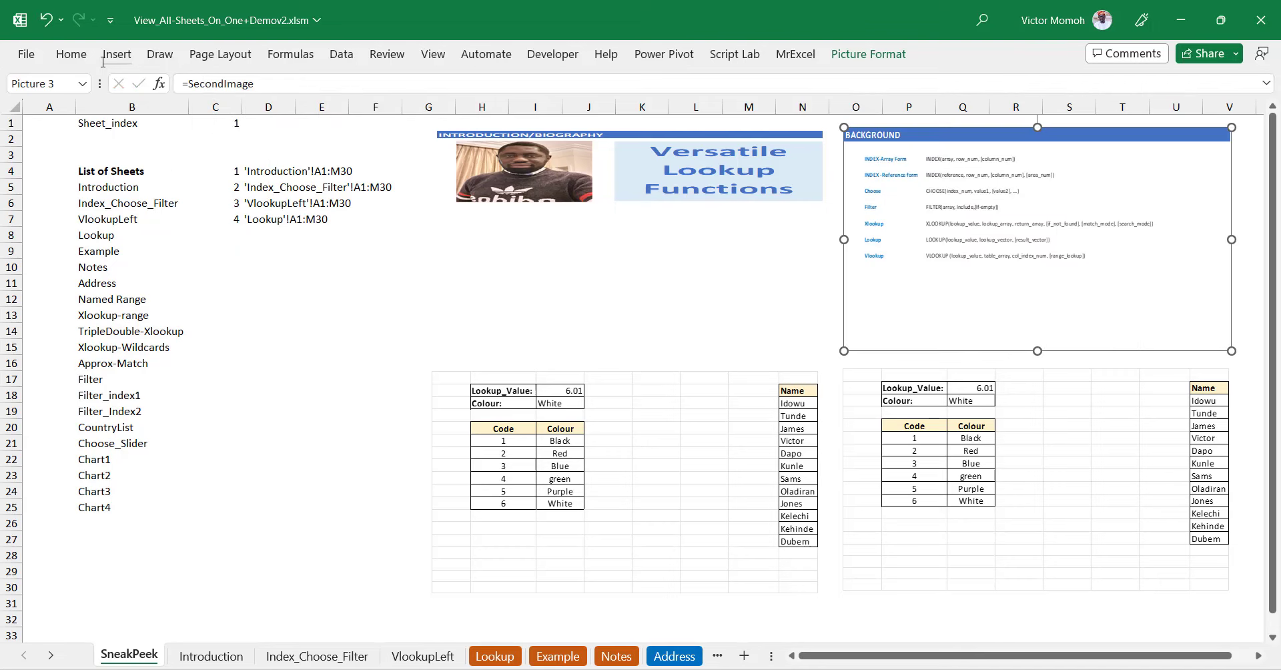
- Link the lower-left picture of the grid to =thirdImage
{"action": "left_click", "coordinate": [643, 415]}
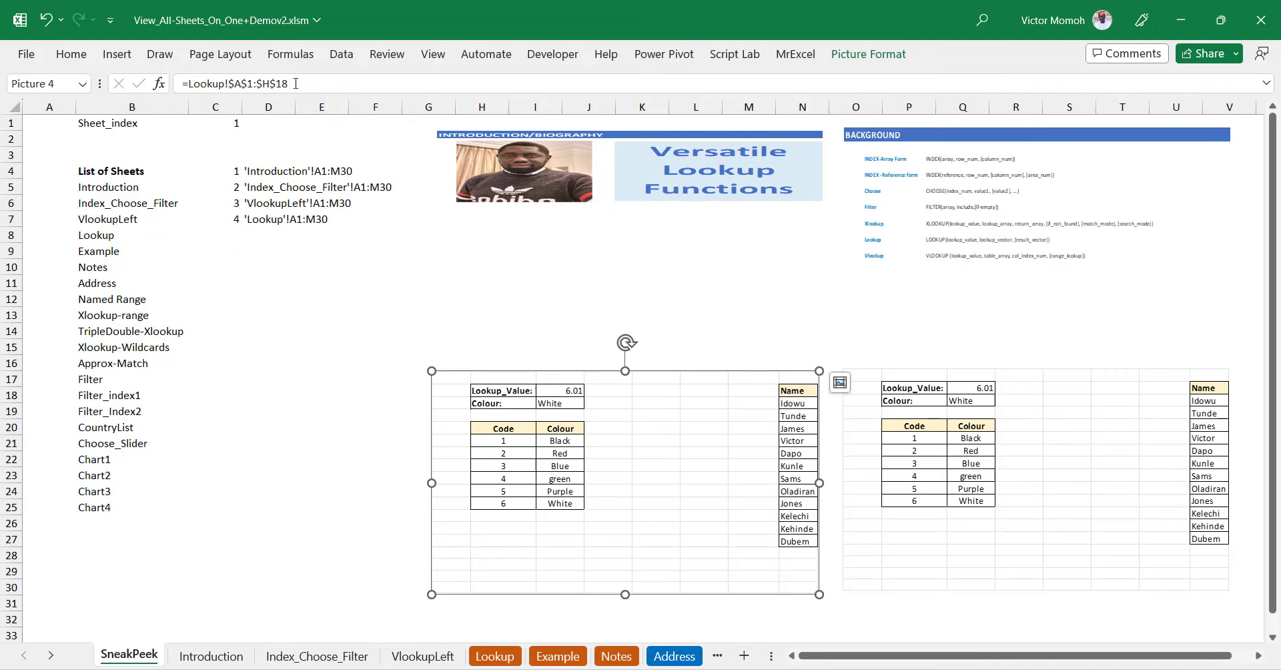
{"action": "left_click_drag", "start_coordinate": [290, 84], "coordinate": [2, 53]}
{"action": "type", "text": "=thi"}
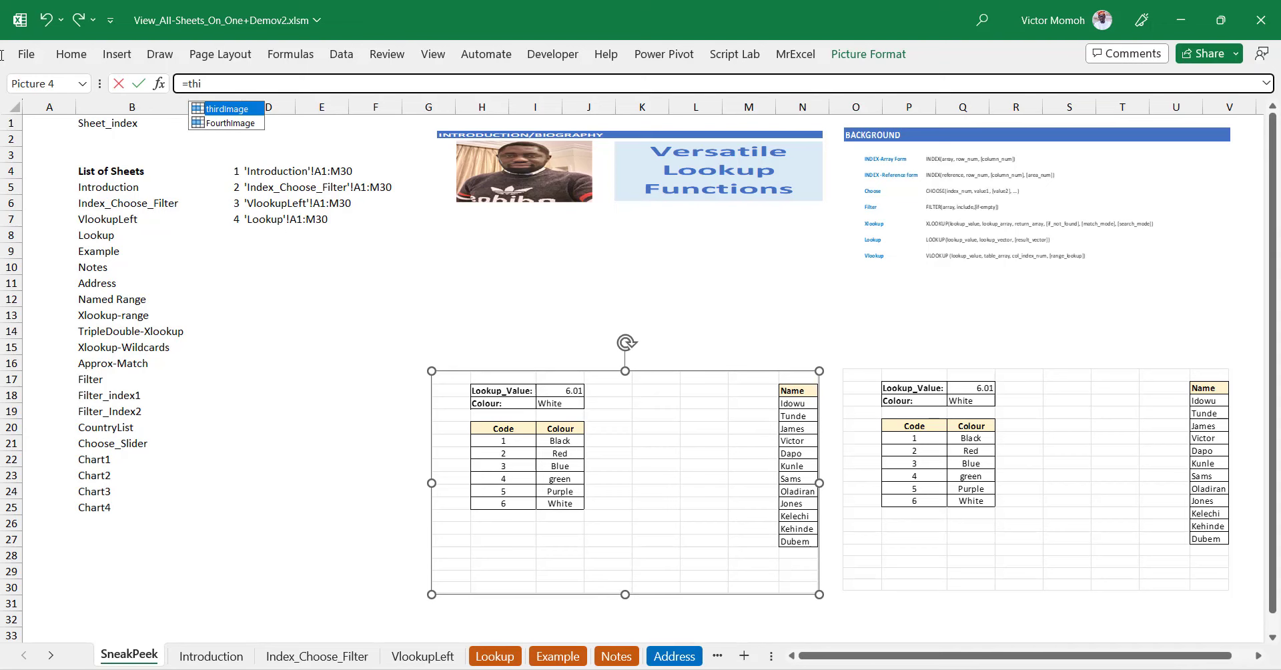
{"action": "key", "text": "Tab"}
{"action": "key", "text": "Return"}
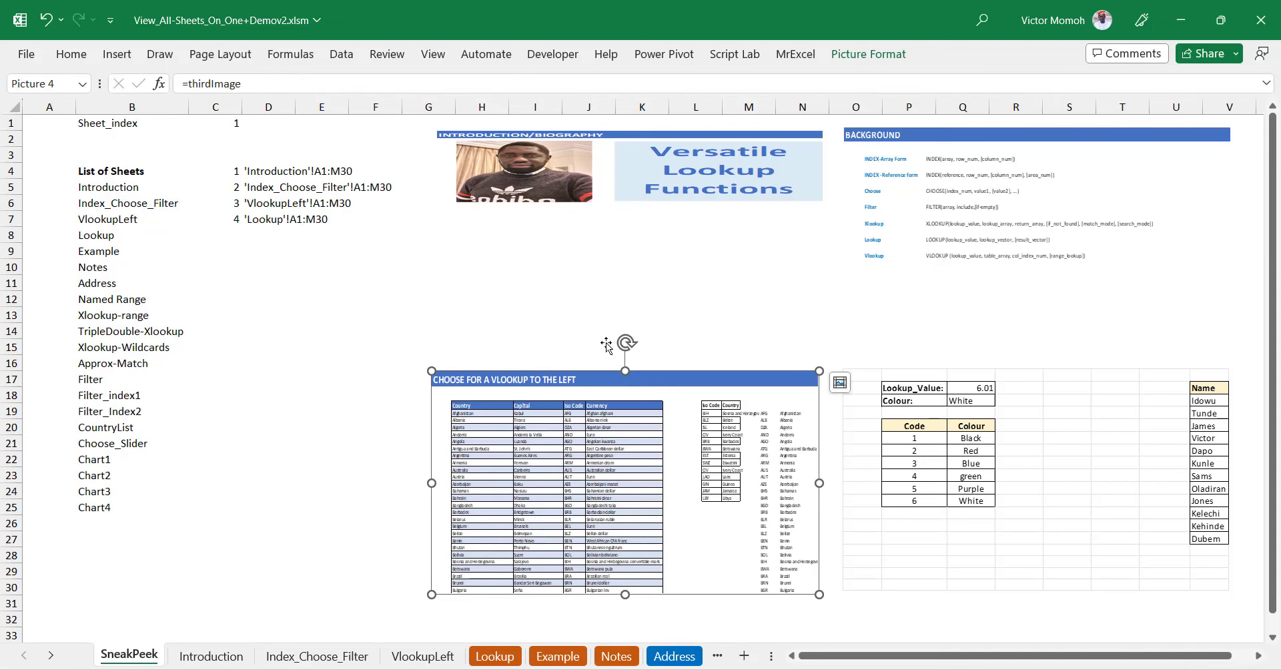
- Link the lower-right picture of the grid to =FourthImage
{"action": "left_click", "coordinate": [869, 415]}
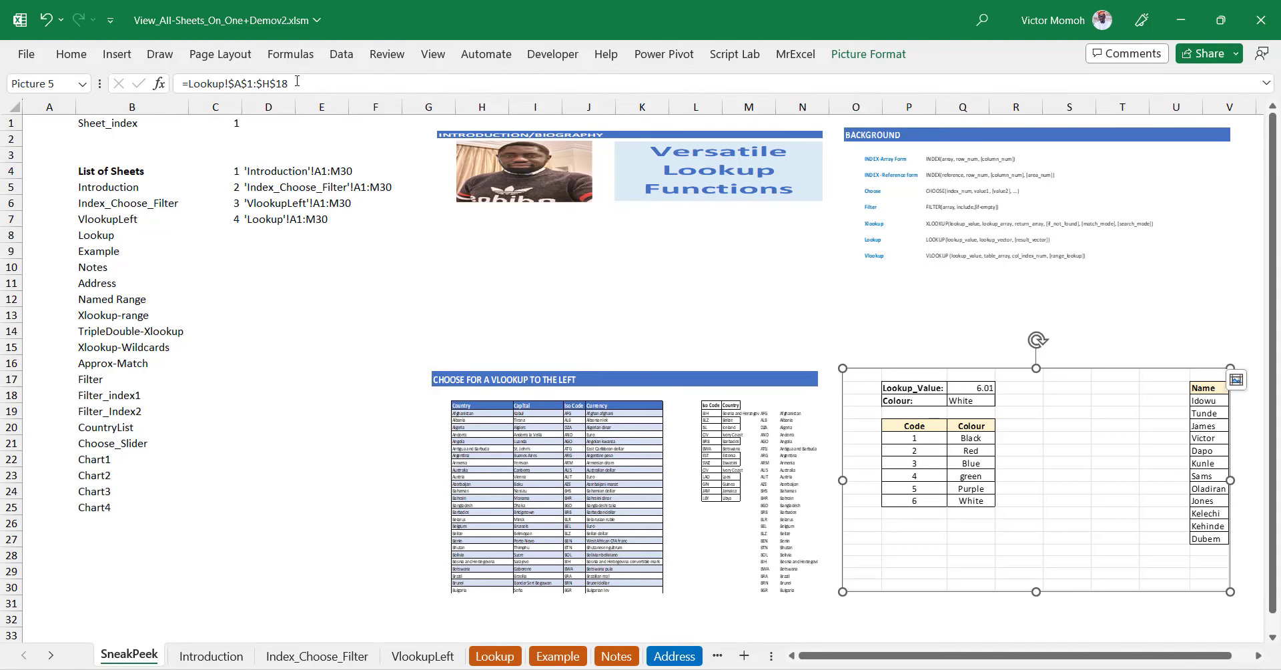
{"action": "left_click_drag", "start_coordinate": [298, 82], "coordinate": [179, 83]}
{"action": "type", "text": "=fo"}
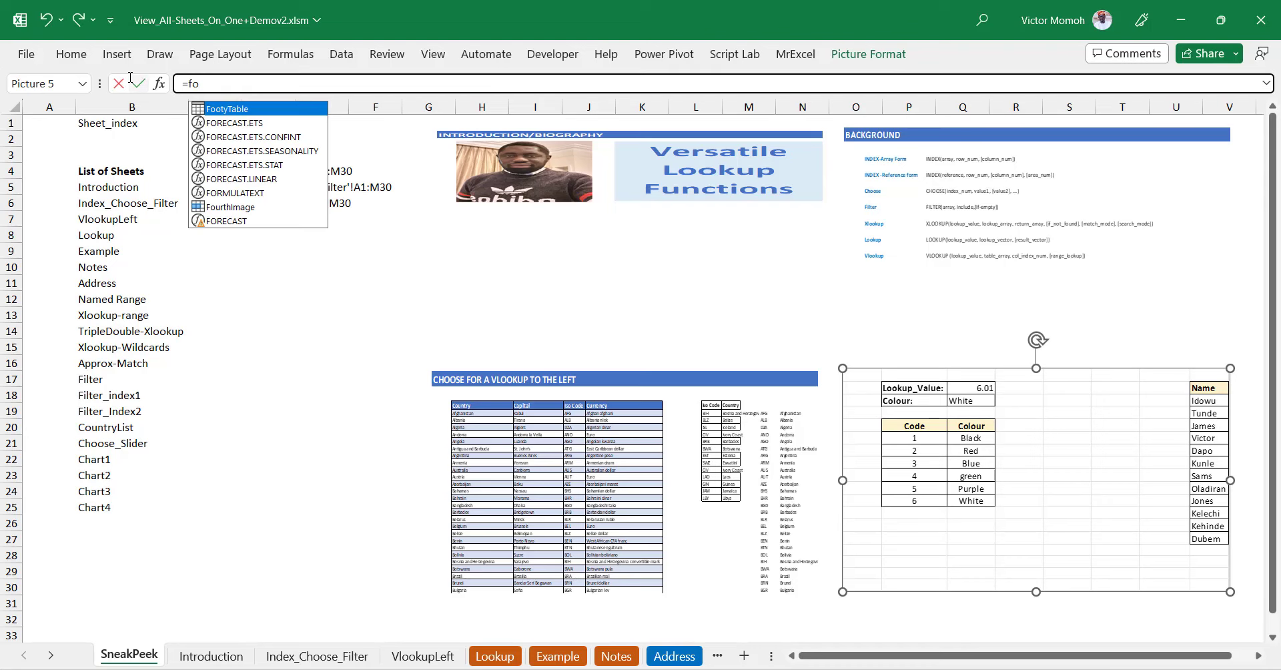
{"action": "type", "text": "ur"}
{"action": "key", "text": "Tab"}
{"action": "key", "text": "Return"}
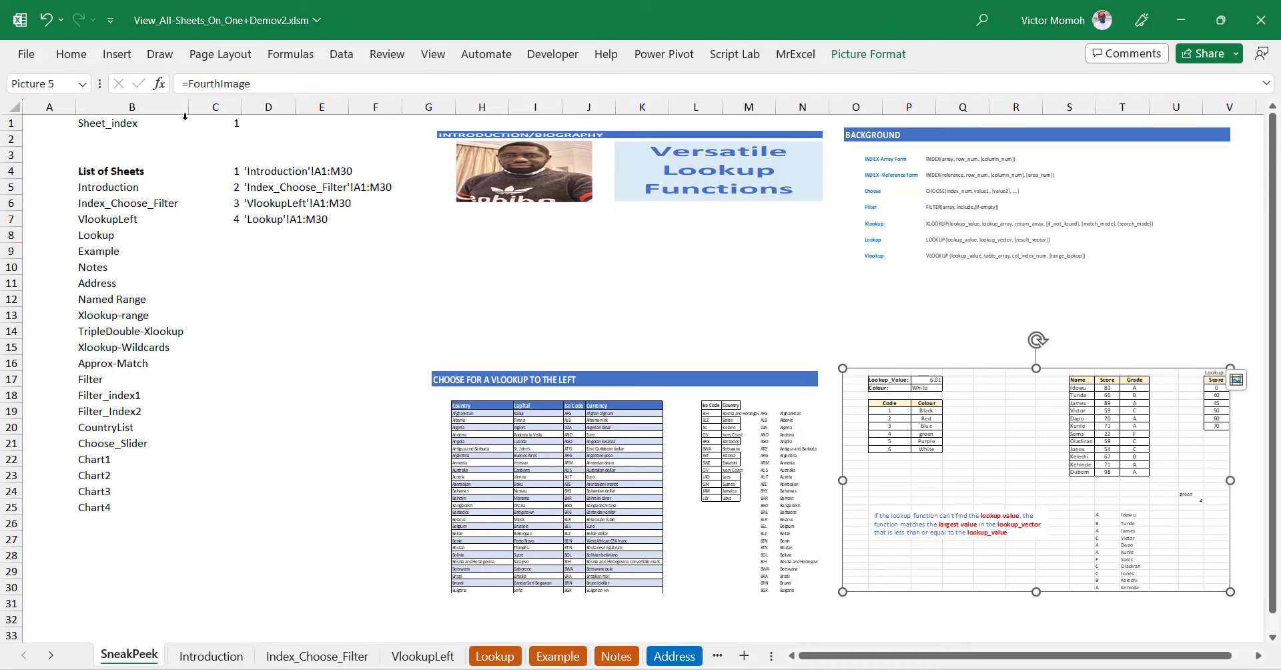
- Test the four sheet previews by setting the Sheet_index in C1 to 2, 3 and finally 4
{"action": "left_click", "coordinate": [223, 124]}
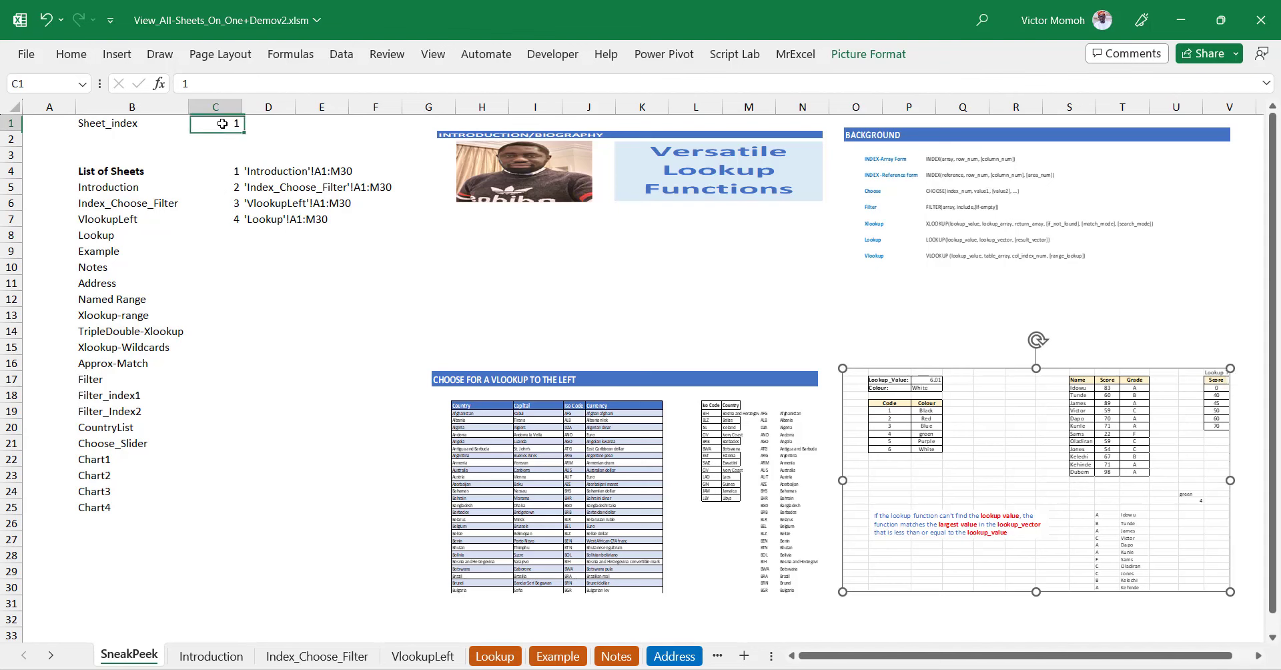
{"action": "type", "text": "2"}
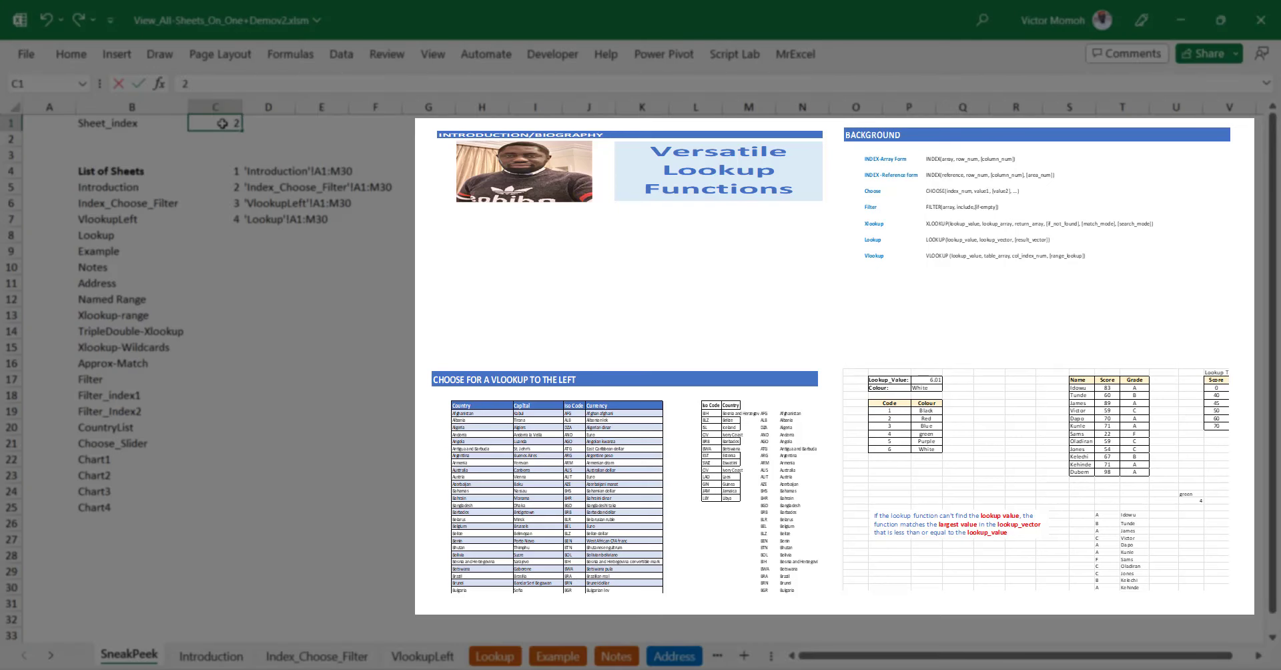
{"action": "key", "text": "Return"}
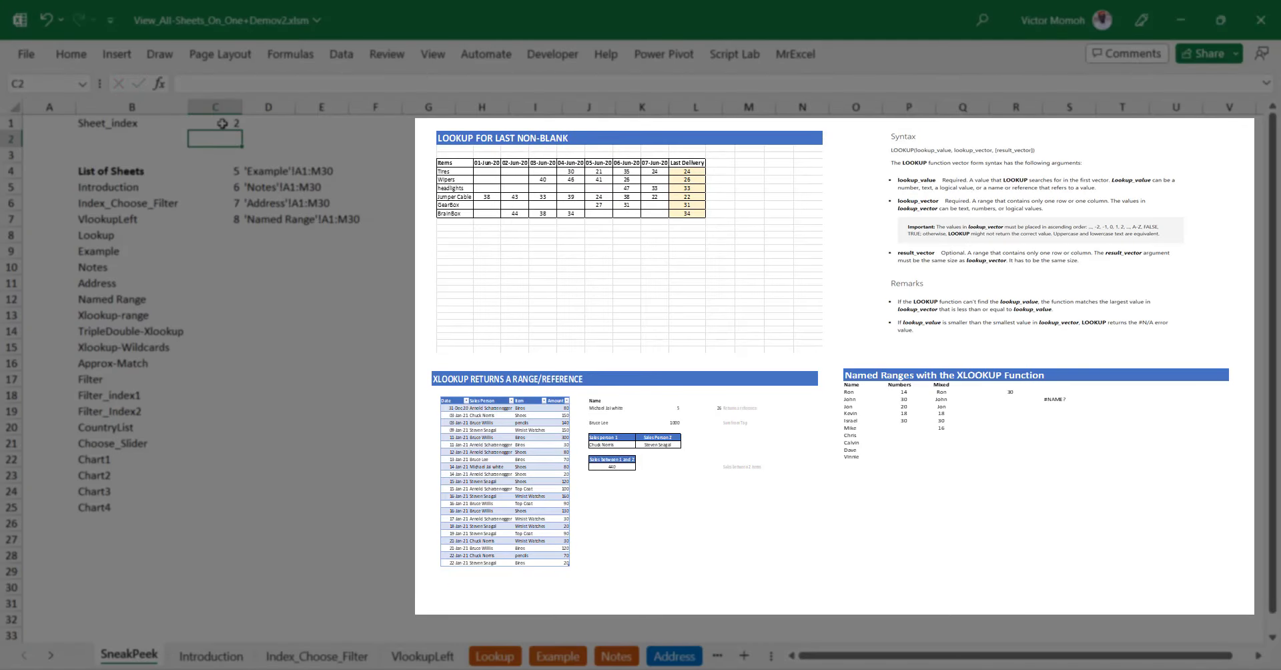
{"action": "left_click", "coordinate": [222, 124]}
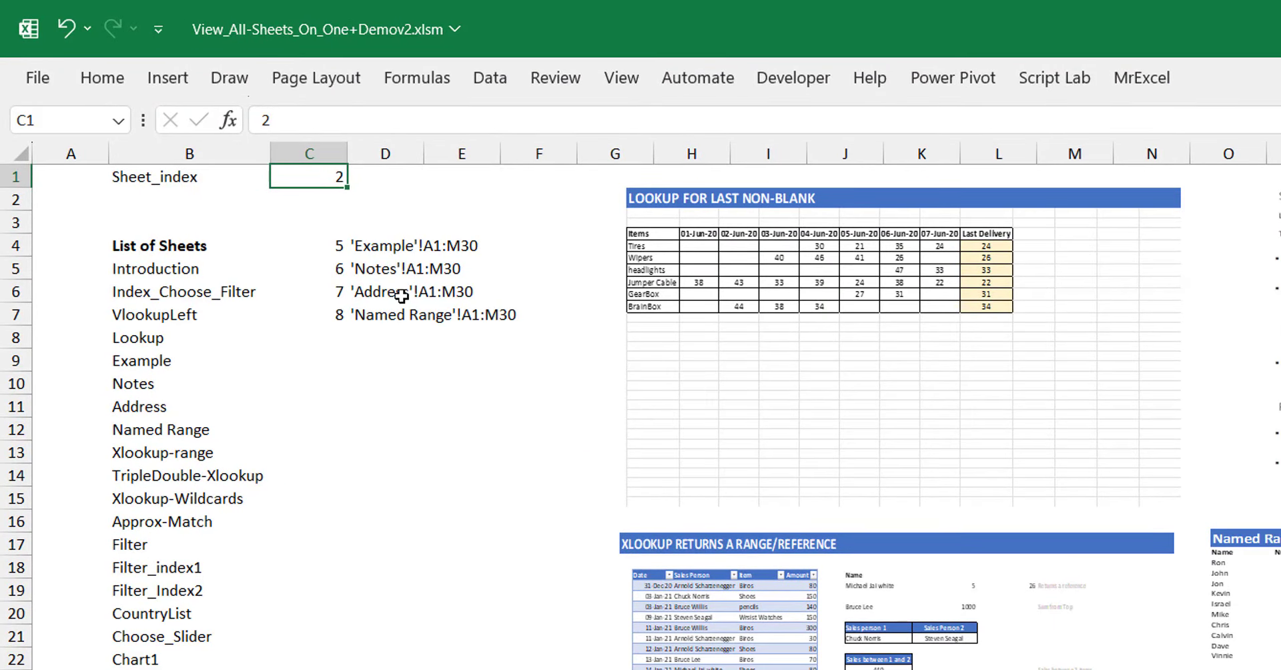
{"action": "left_click_drag", "start_coordinate": [401, 295], "coordinate": [315, 180]}
{"action": "left_click", "coordinate": [315, 181]}
{"action": "type", "text": "3"}
{"action": "key", "text": "ctrl+Return"}
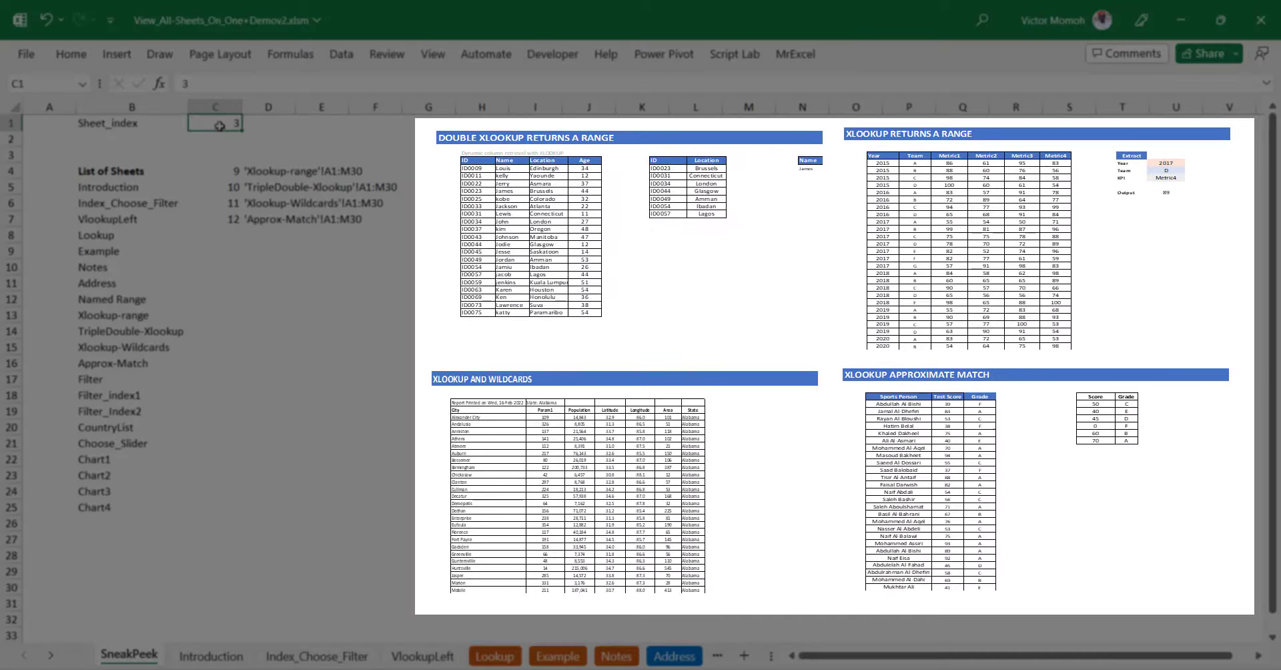
{"action": "type", "text": "4"}
{"action": "key", "text": "ctrl+Return"}
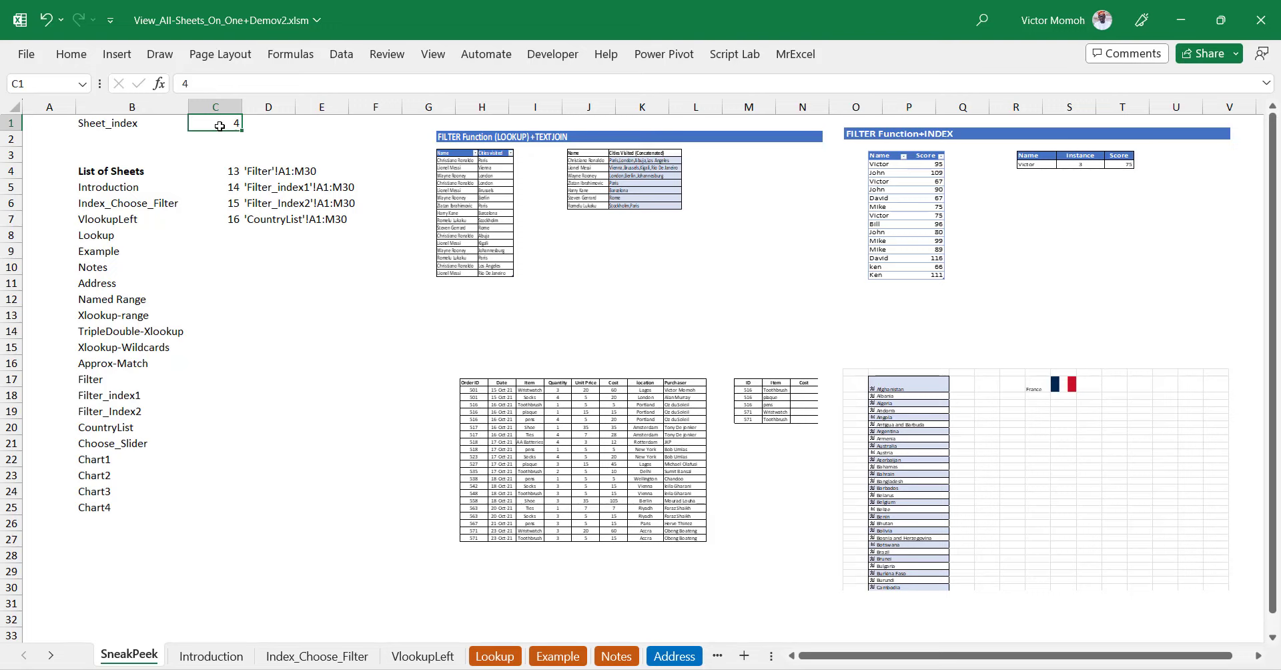
- Insert a vertical scroll bar form control beside the upper-left preview picture, spanning about rows 2 to 8 in column F
{"action": "left_click", "coordinate": [566, 55]}
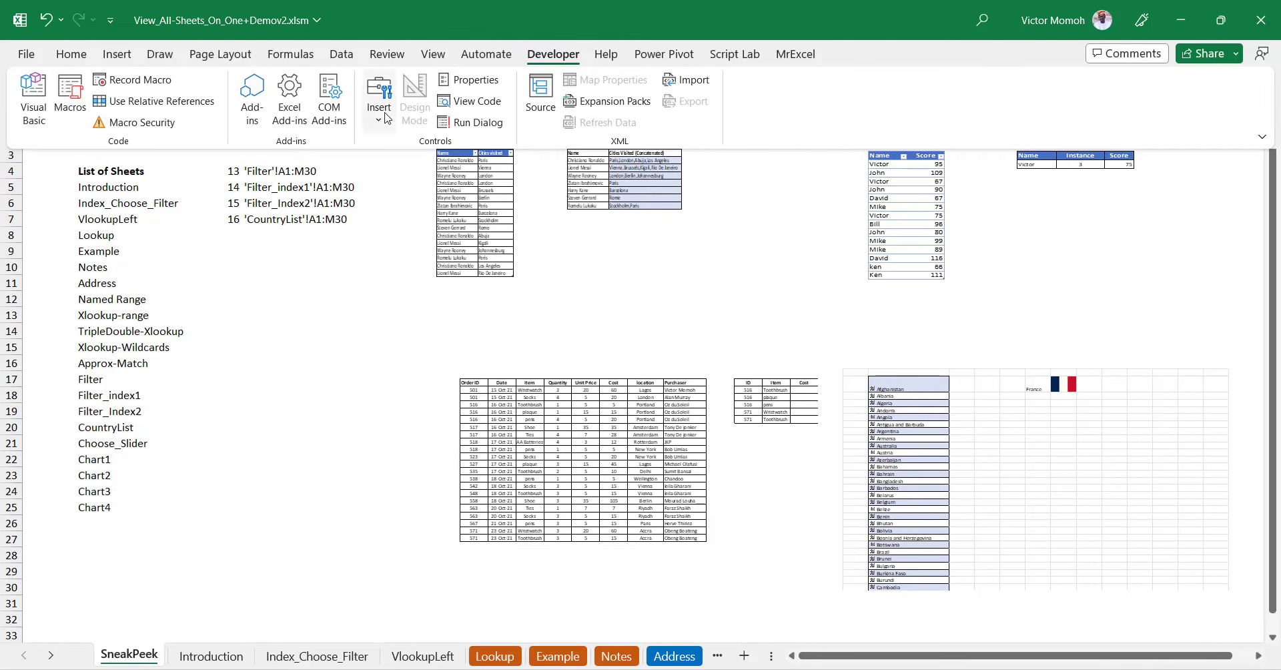
{"action": "left_click", "coordinate": [385, 117]}
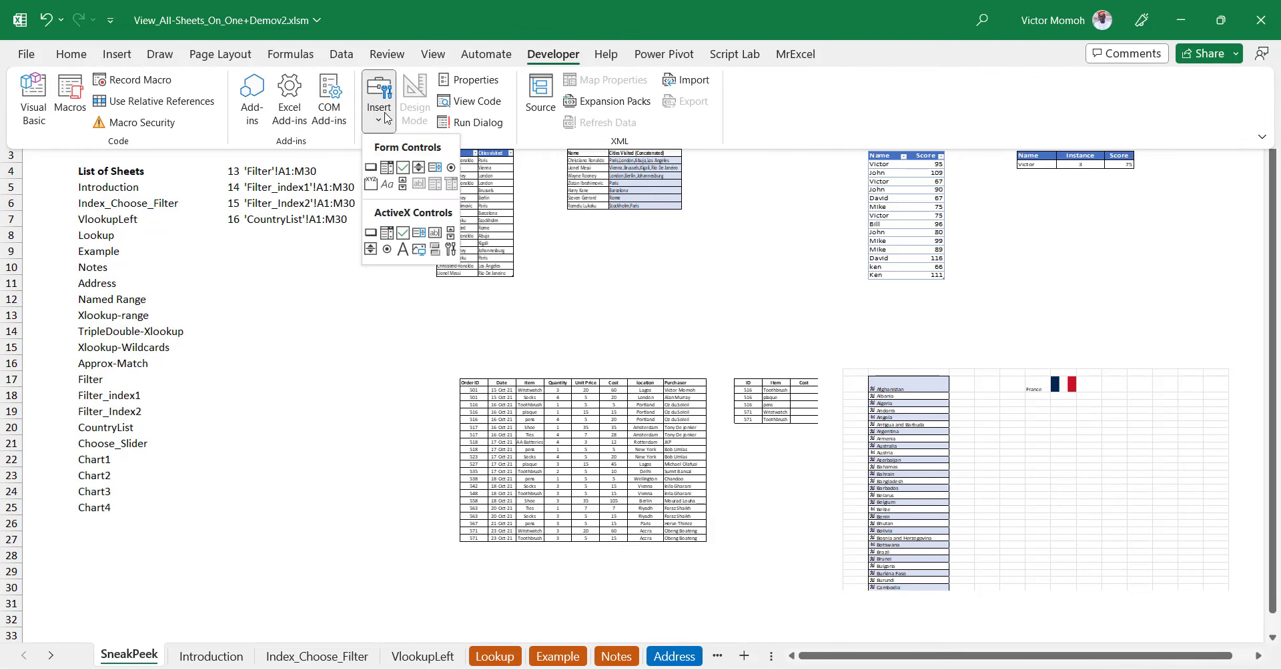
{"action": "left_click", "coordinate": [405, 189]}
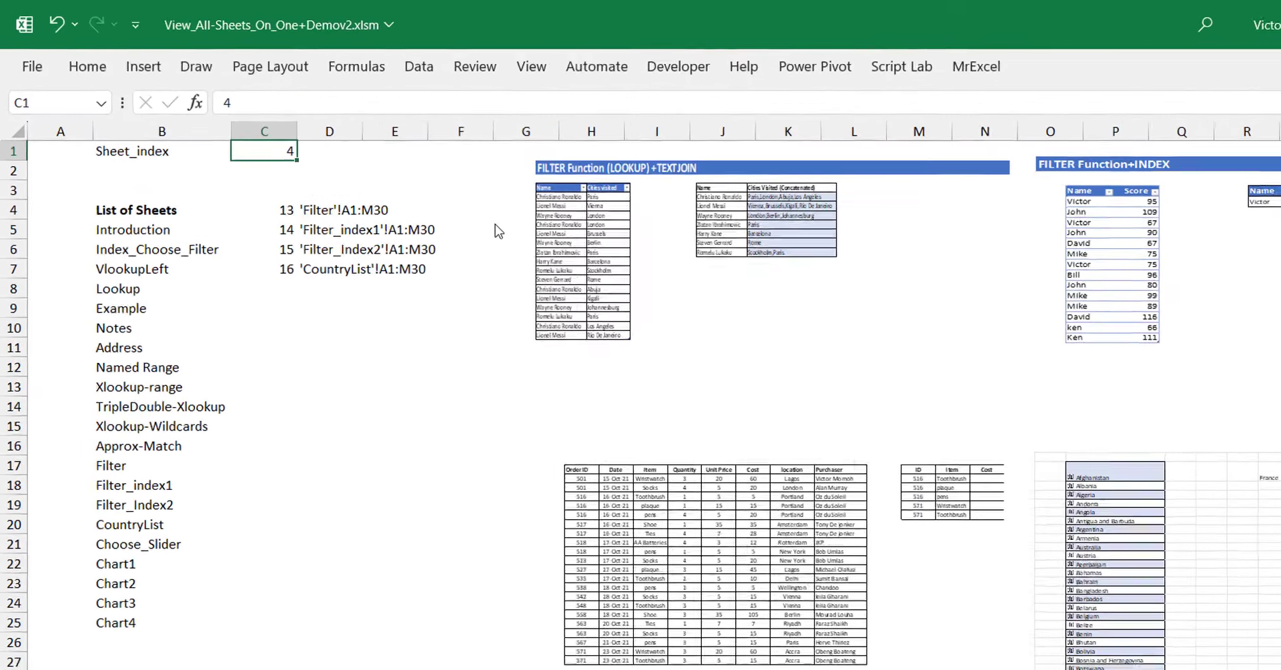
{"action": "left_click_drag", "start_coordinate": [386, 144], "coordinate": [406, 234]}
{"action": "left_click_drag", "start_coordinate": [552, 317], "coordinate": [572, 318]}
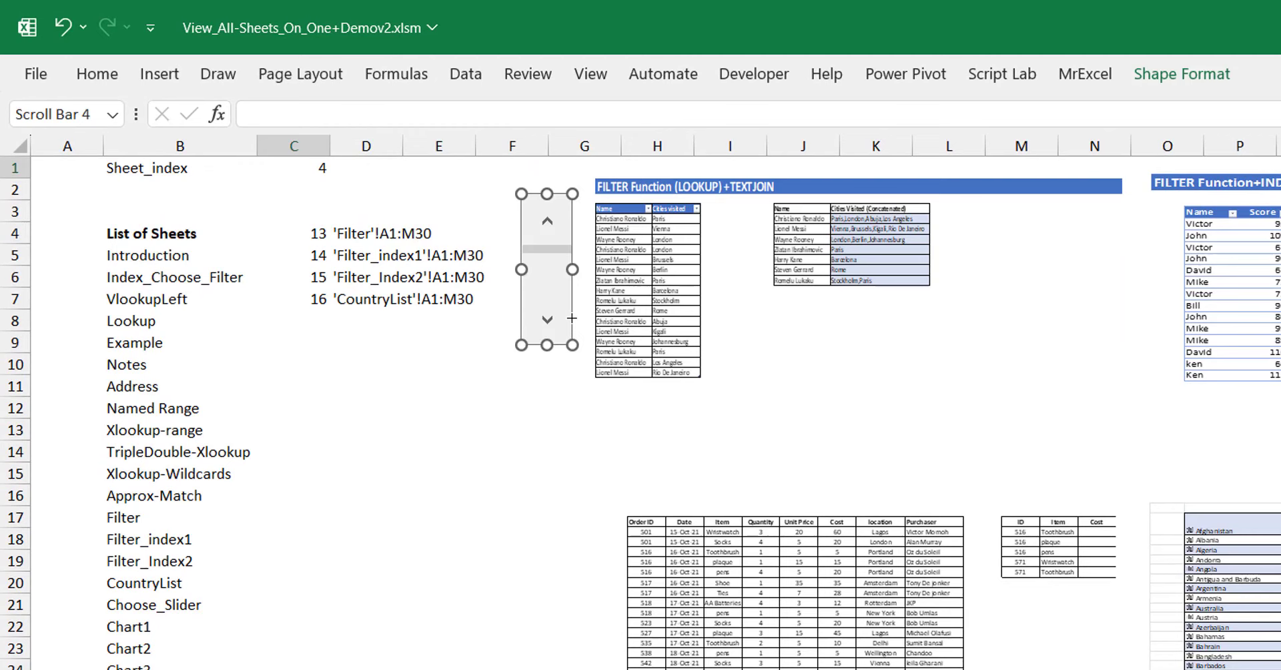
- Set the scroll bar's current value to 4, minimum value to 1 and maximum value to 6
{"action": "right_click", "coordinate": [553, 238]}
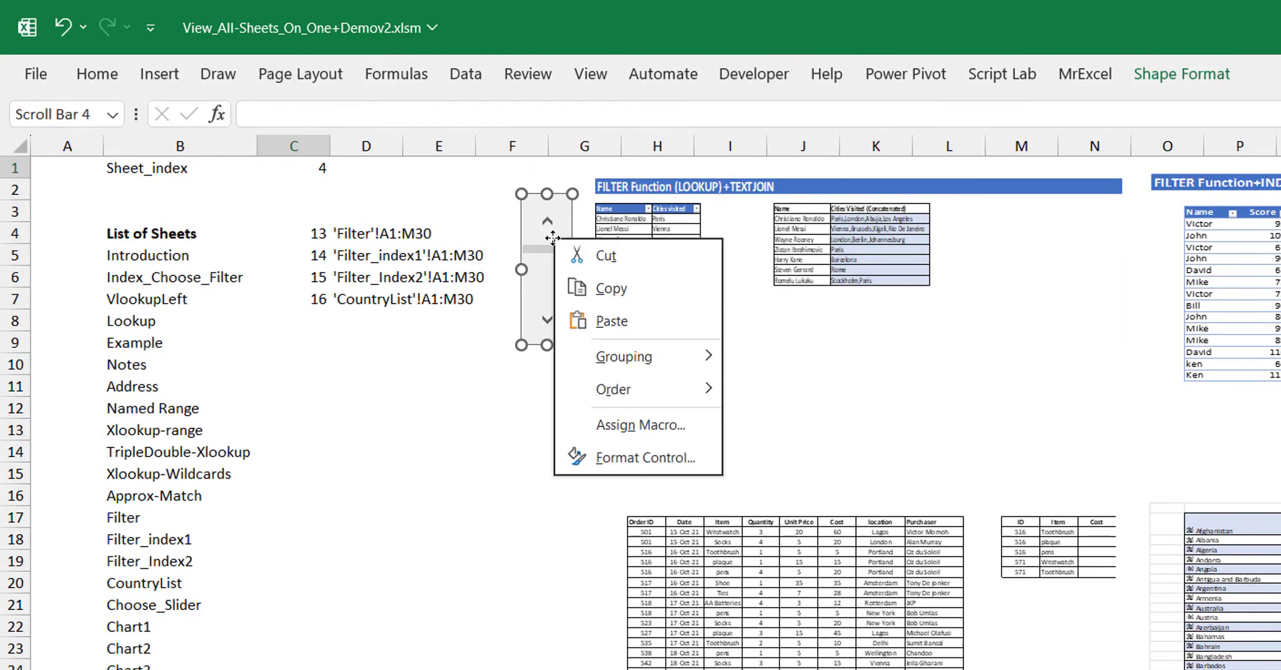
{"action": "left_click", "coordinate": [677, 456]}
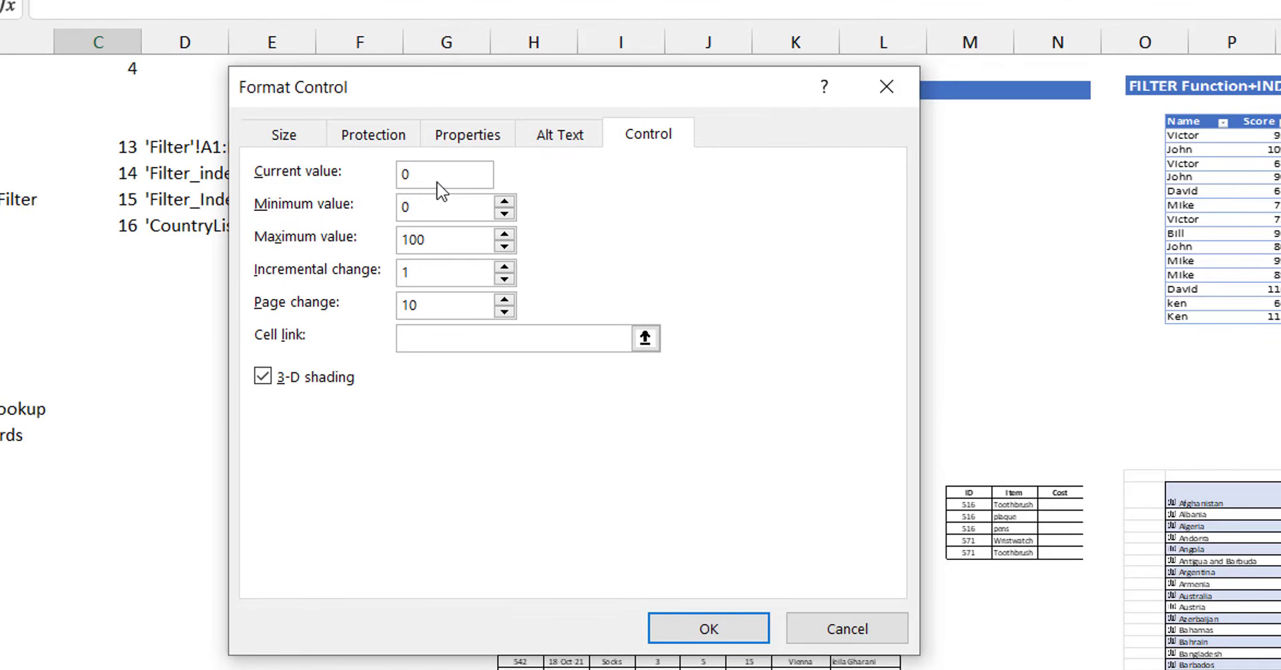
{"action": "left_click", "coordinate": [437, 182]}
{"action": "key", "text": "BackSpace"}
{"action": "type", "text": "4"}
{"action": "left_click", "coordinate": [434, 209]}
{"action": "type", "text": "1"}
{"action": "left_click", "coordinate": [439, 238]}
{"action": "key", "text": "BackSpace"}
{"action": "key", "text": "BackSpace"}
{"action": "key", "text": "BackSpace"}
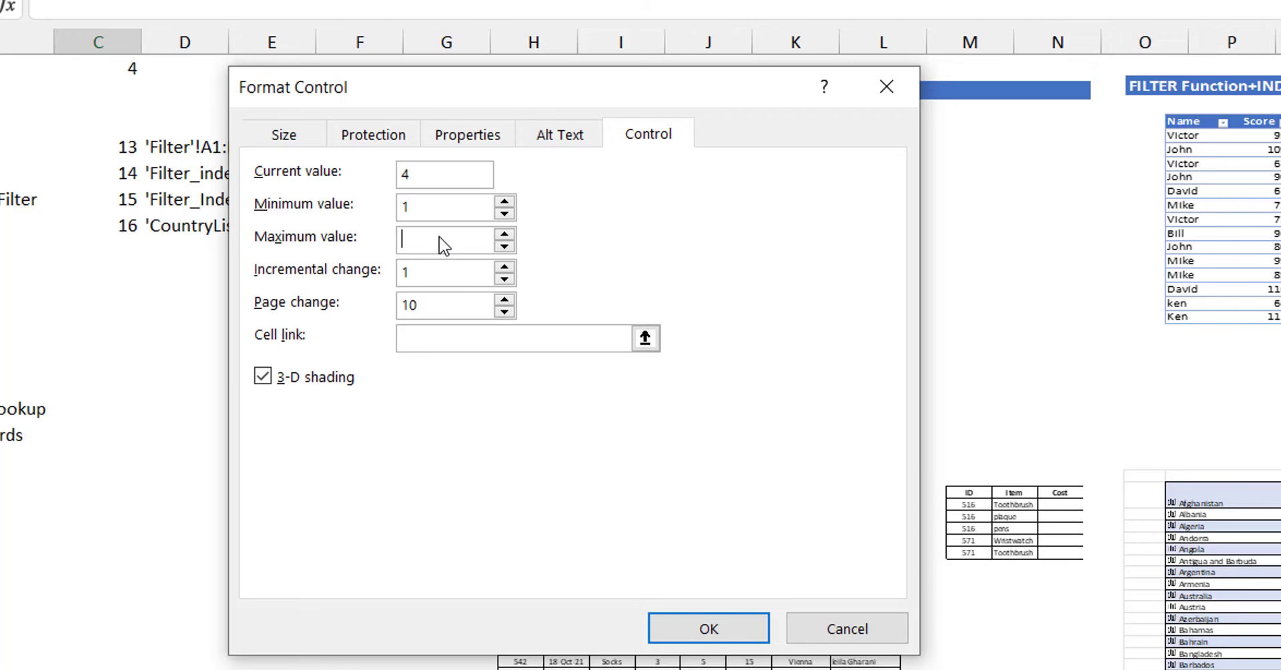
{"action": "type", "text": "6"}
- Link the scroll bar to cell $C$1, apply the control settings and deselect it
{"action": "left_click", "coordinate": [645, 339]}
{"action": "left_click", "coordinate": [128, 70]}
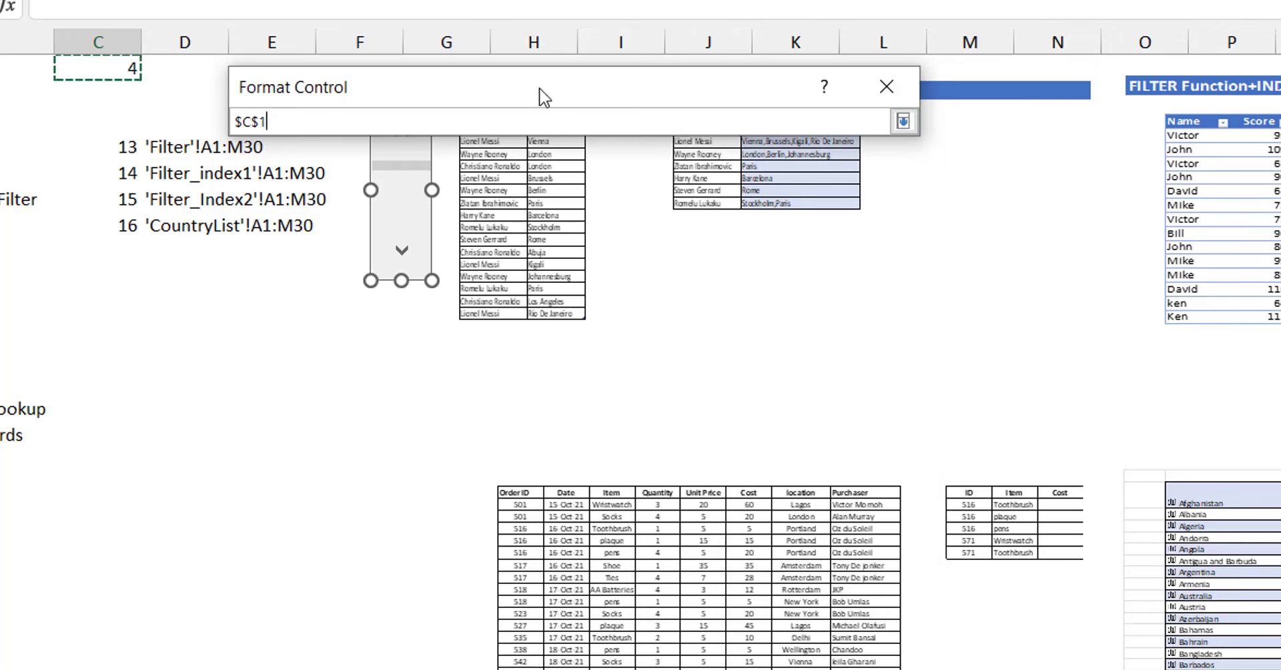
{"action": "left_click", "coordinate": [903, 122]}
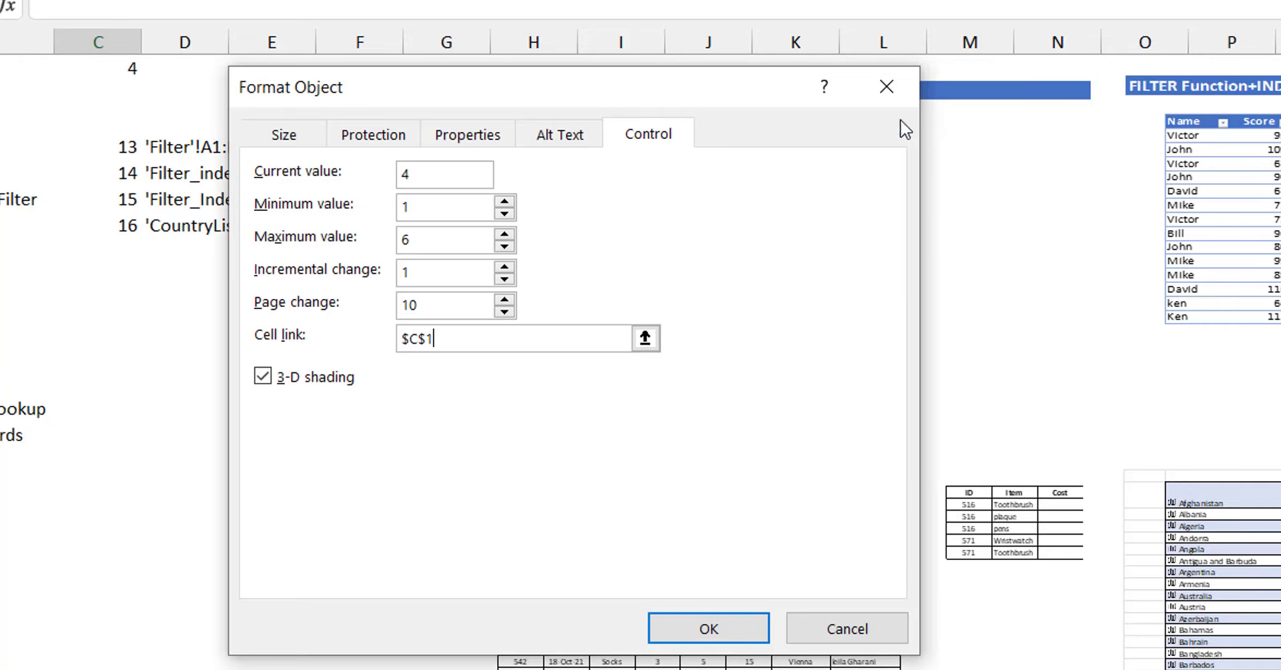
{"action": "left_click", "coordinate": [729, 630]}
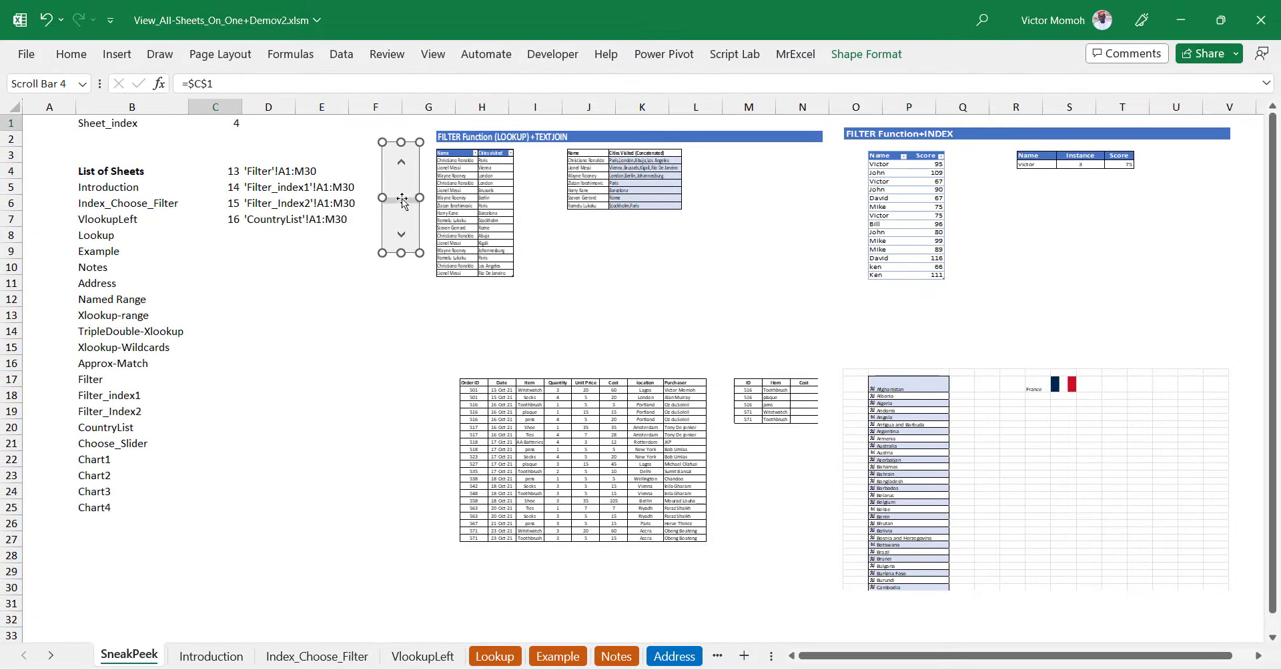
{"action": "left_click", "coordinate": [382, 283]}
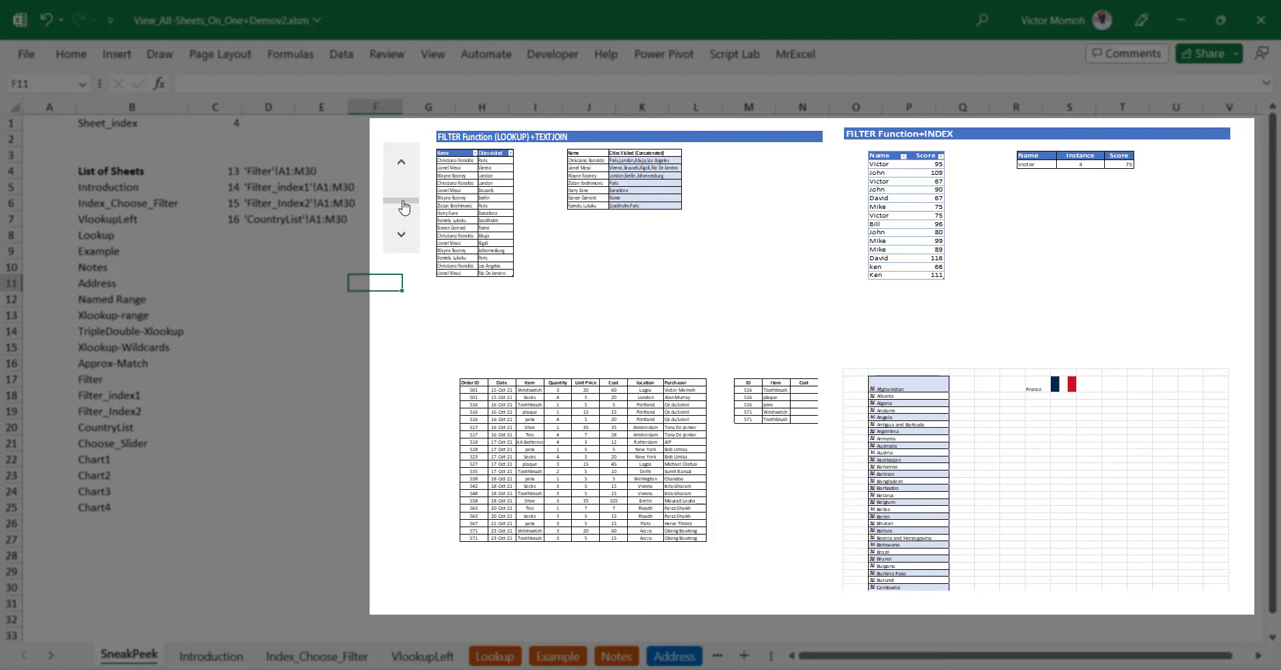
- Test the scroll bar by moving it to index 1 and stepping through the sheet previews up to 6
{"action": "left_click_drag", "start_coordinate": [403, 208], "coordinate": [403, 161]}
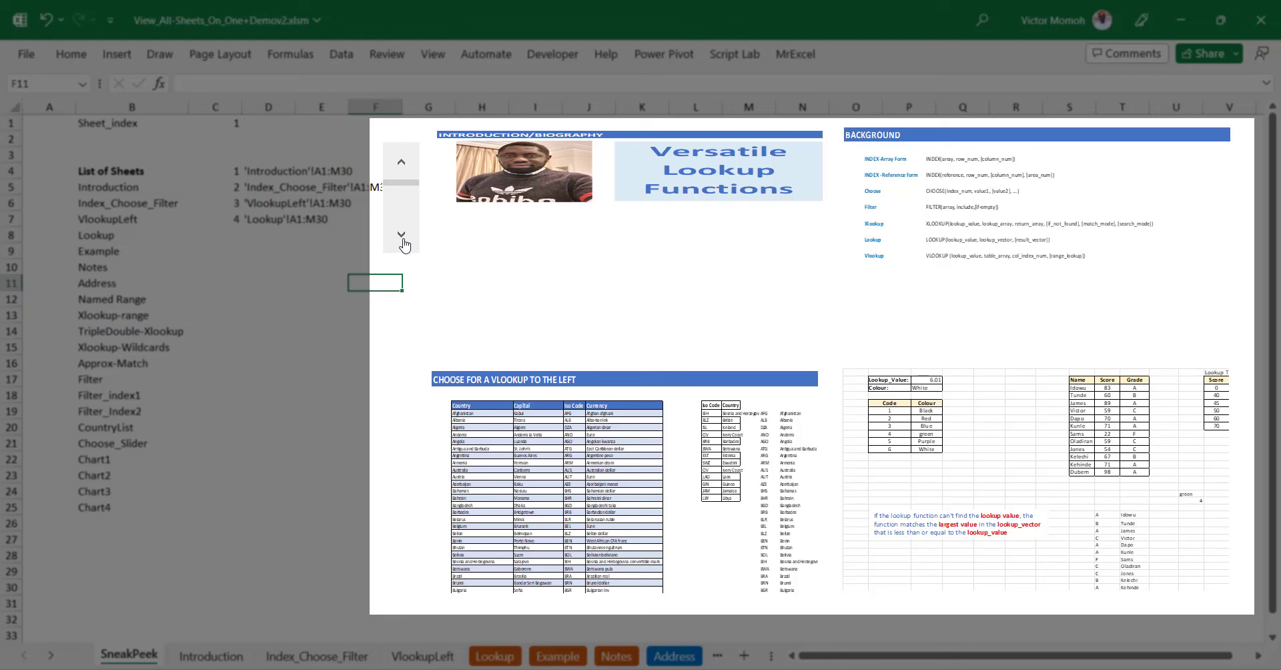
{"action": "left_click", "coordinate": [402, 238]}
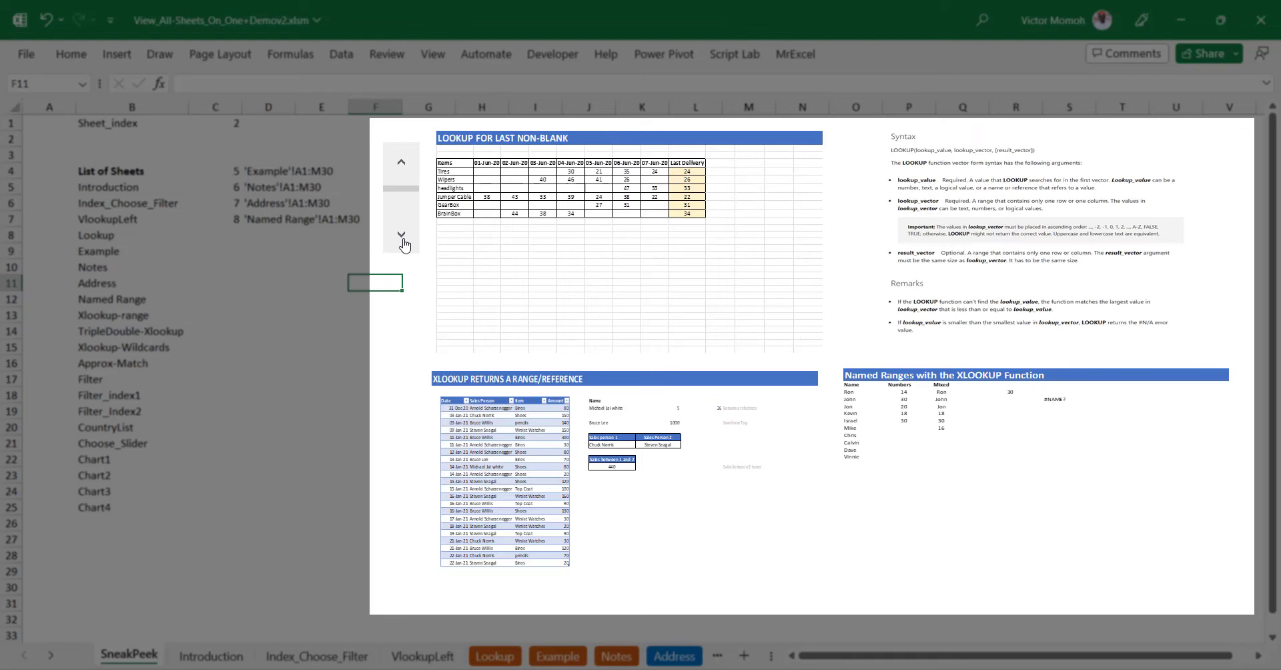
{"action": "left_click", "coordinate": [401, 238]}
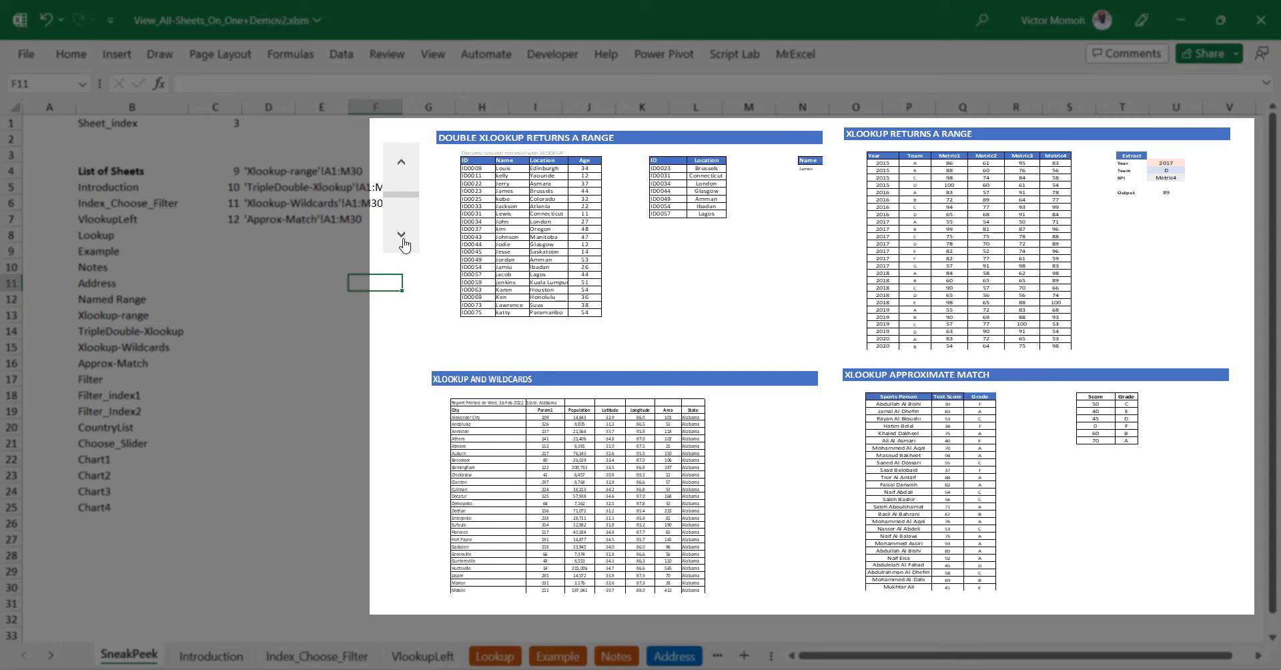
{"action": "left_click", "coordinate": [401, 235]}
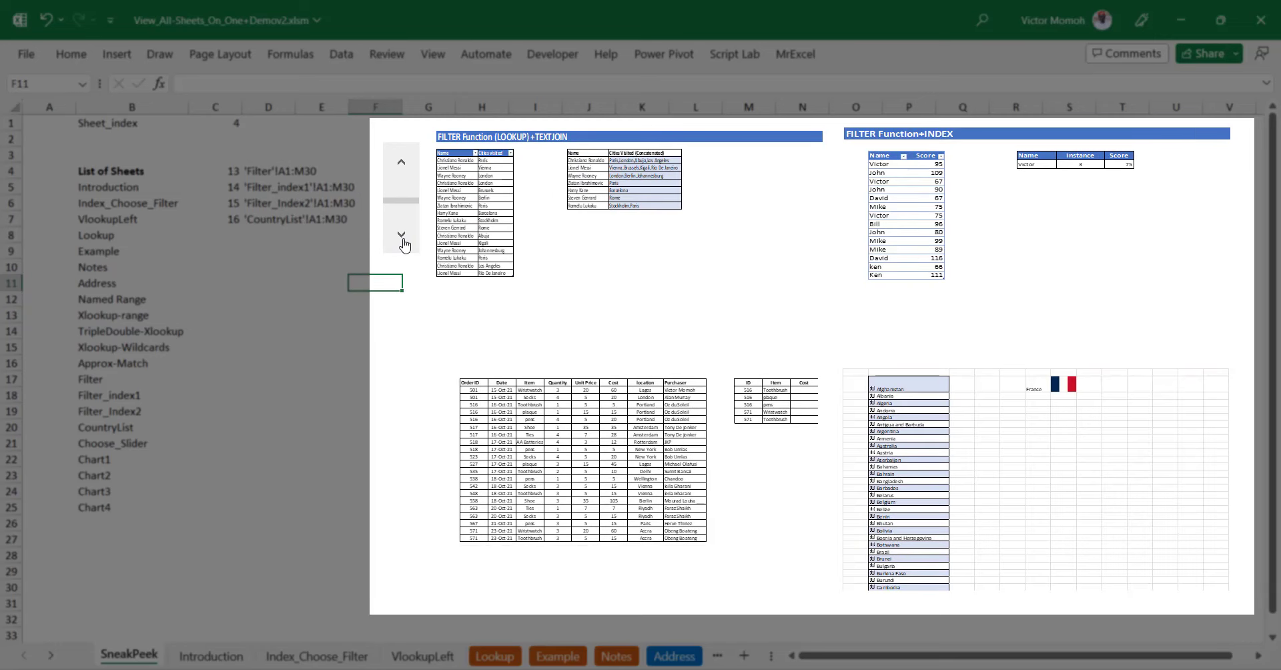
{"action": "left_click", "coordinate": [401, 235]}
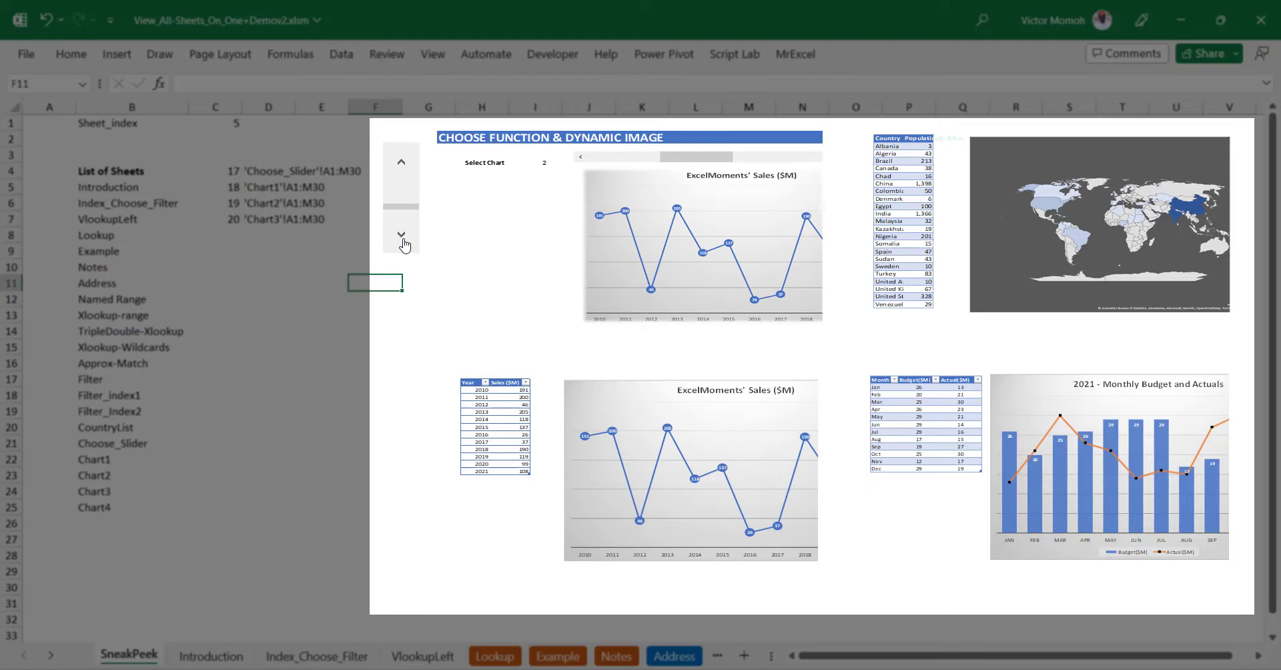
{"action": "left_click", "coordinate": [402, 240]}
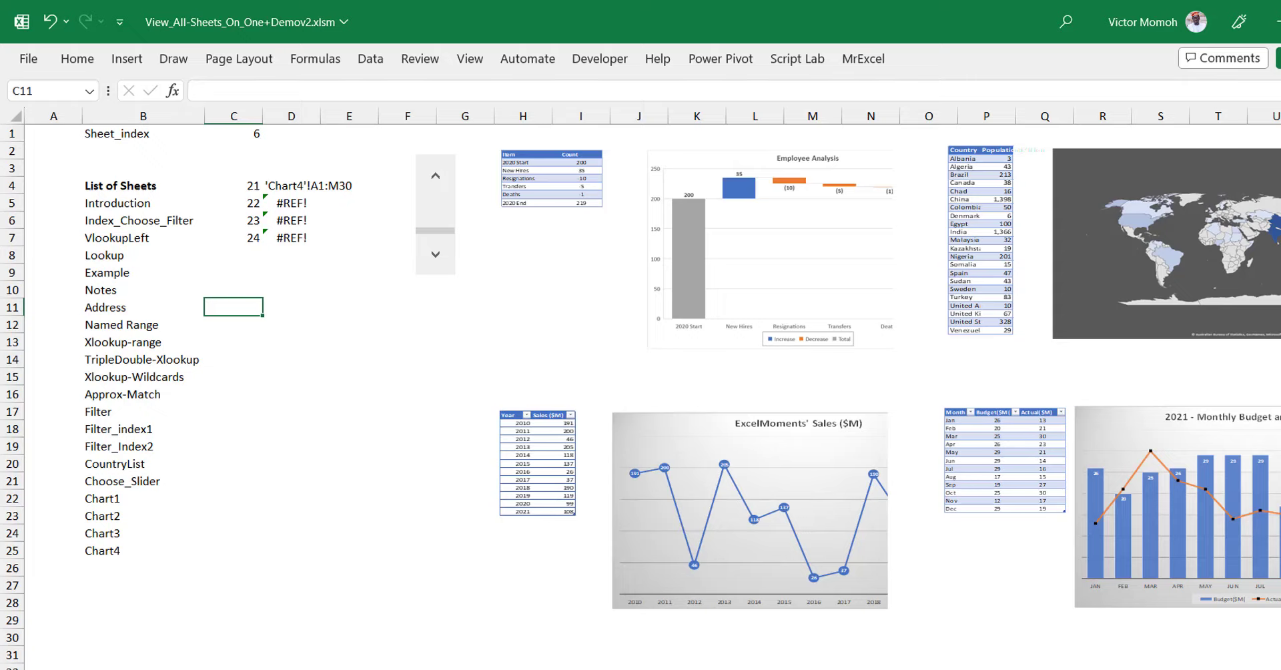
- Insert a text box reading "OUT OF RANGE" below the lower-left preview picture, starting around row 31
{"action": "scroll", "coordinate": [640, 400], "scroll_direction": "down", "scroll_amount": 3}
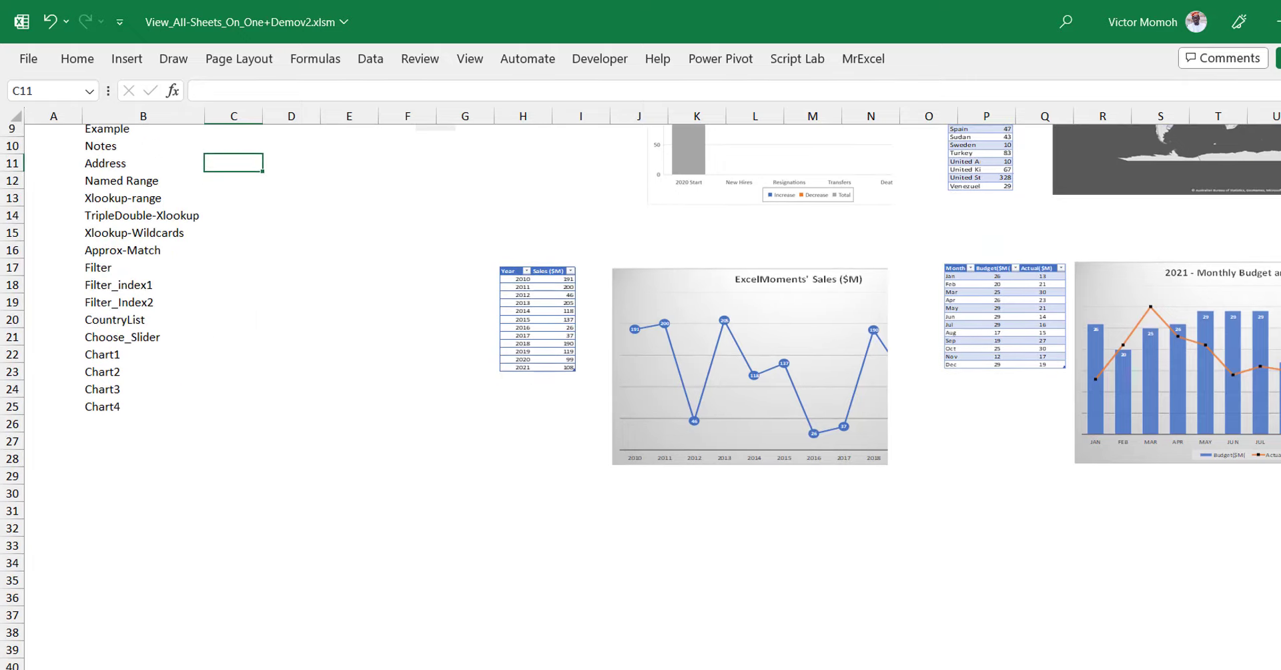
{"action": "left_click", "coordinate": [538, 506]}
{"action": "left_click", "coordinate": [527, 539]}
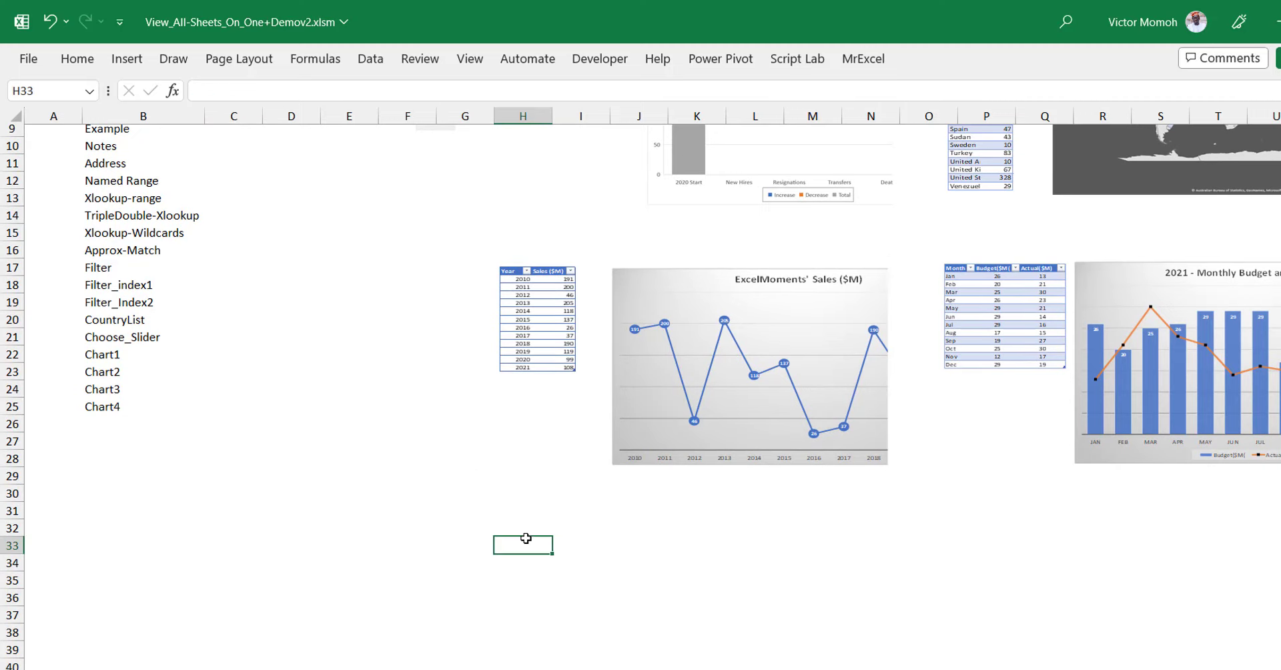
{"action": "left_click", "coordinate": [127, 60]}
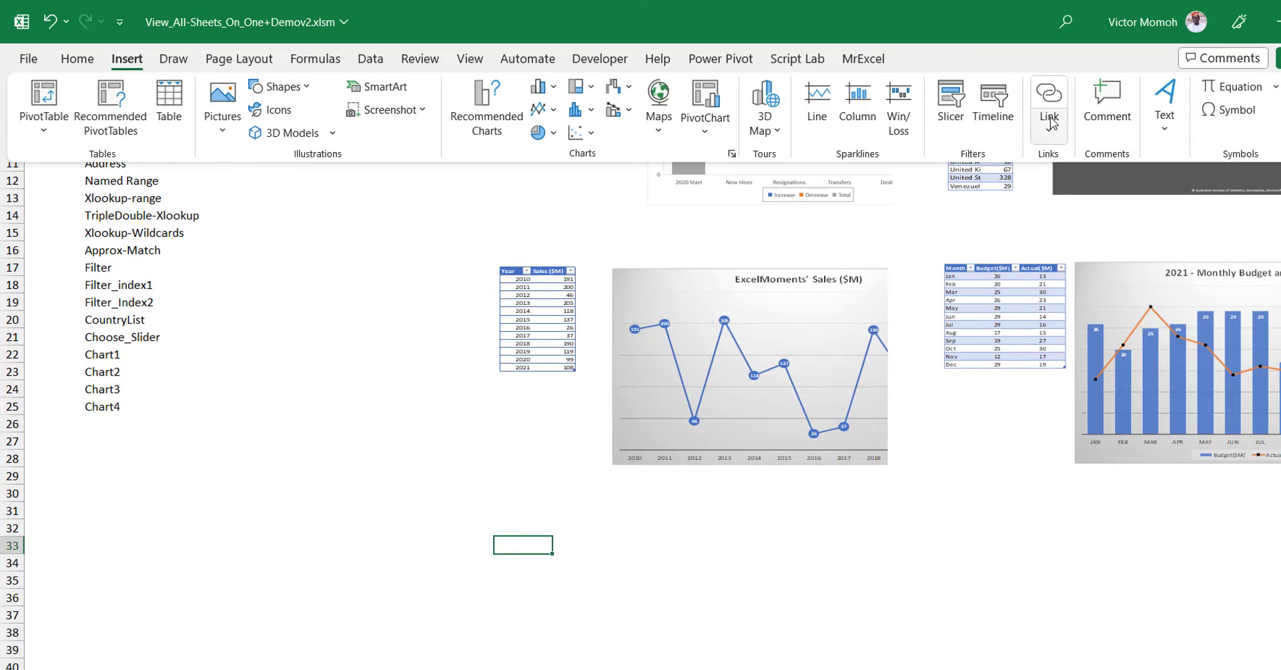
{"action": "left_click", "coordinate": [1161, 121]}
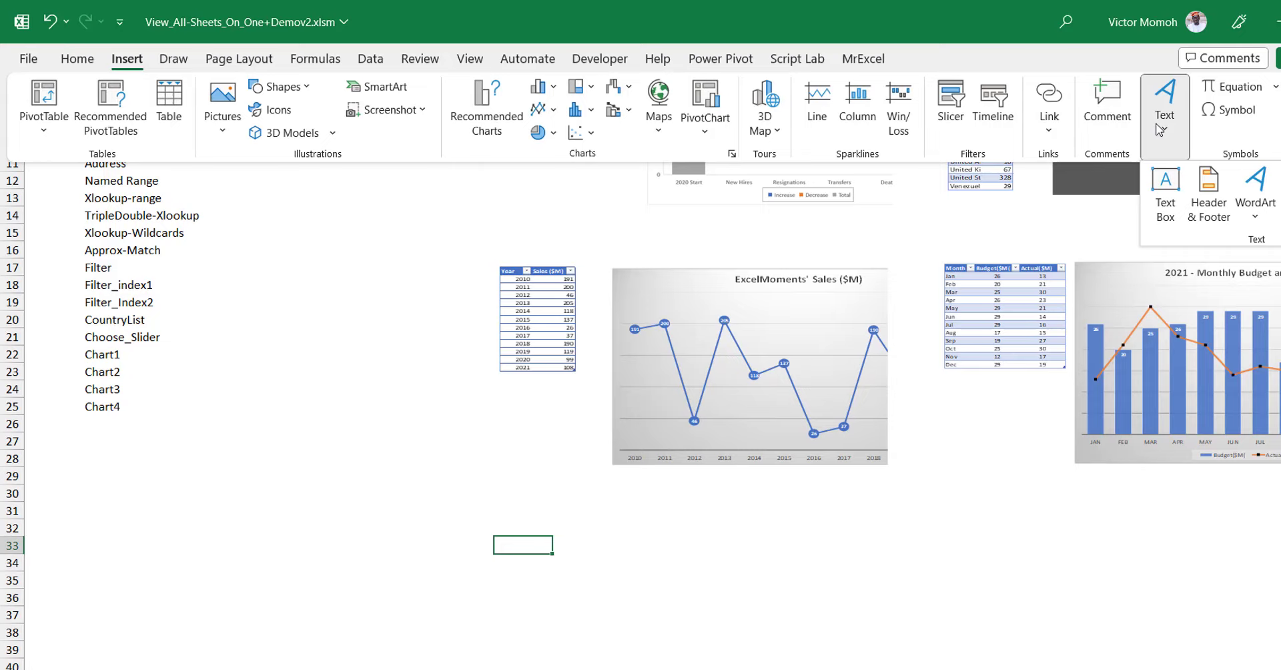
{"action": "left_click", "coordinate": [1167, 203]}
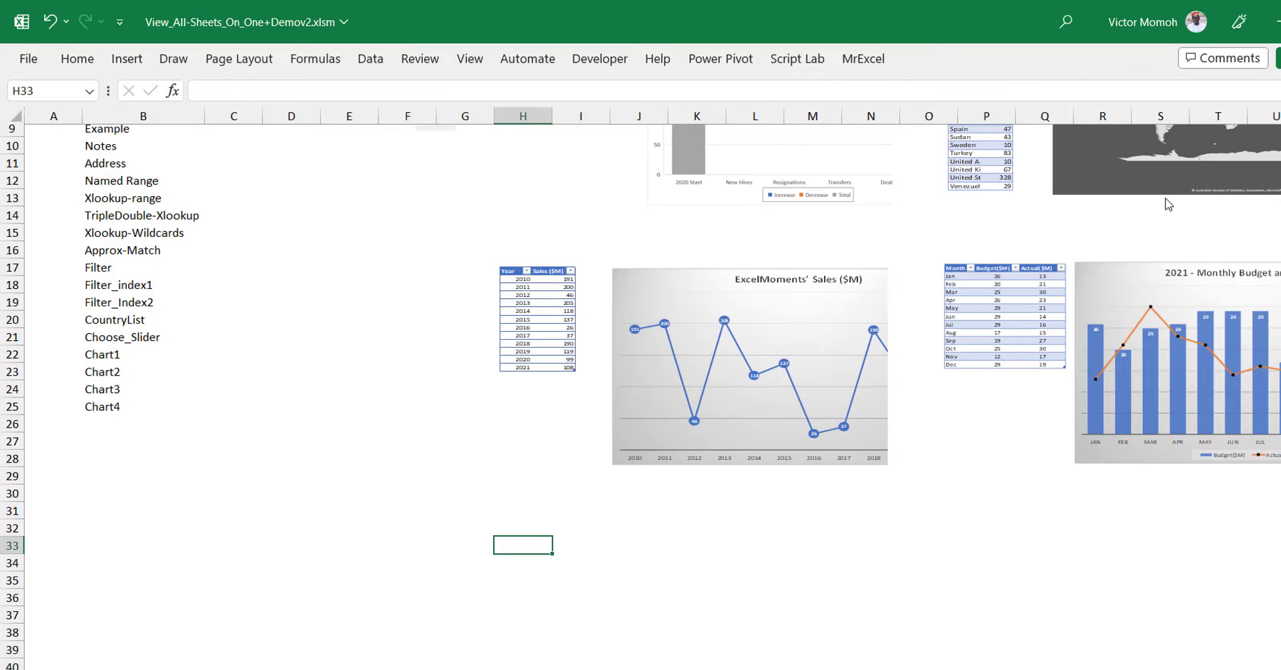
{"action": "left_click", "coordinate": [535, 503]}
{"action": "type", "text": "OUT OF R"}
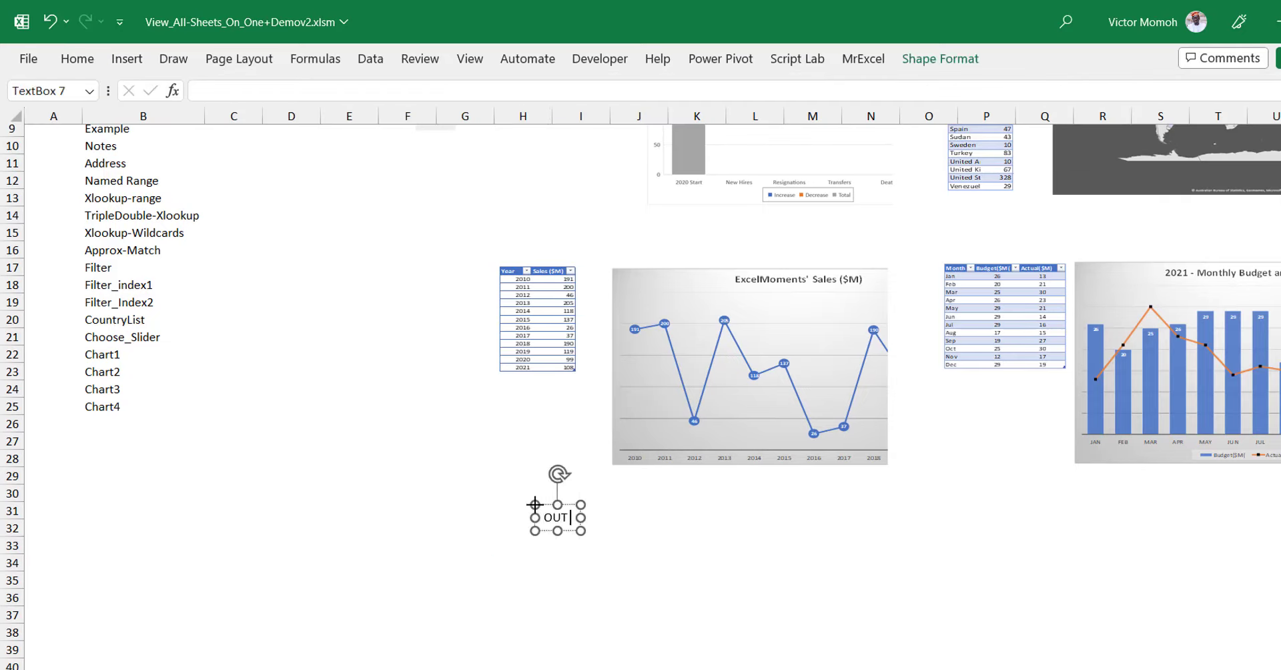
{"action": "type", "text": "ANGE"}
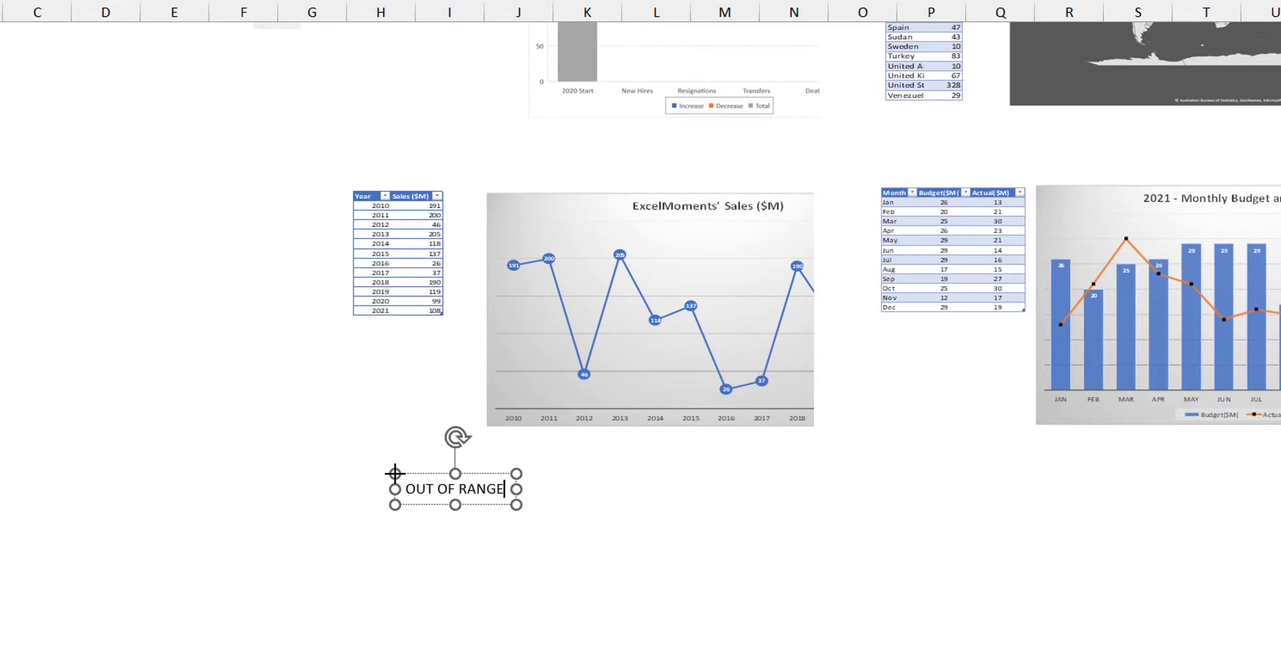
- Format the OUT OF RANGE text as bold, blue and 72 pt
{"action": "key", "text": "ctrl+a"}
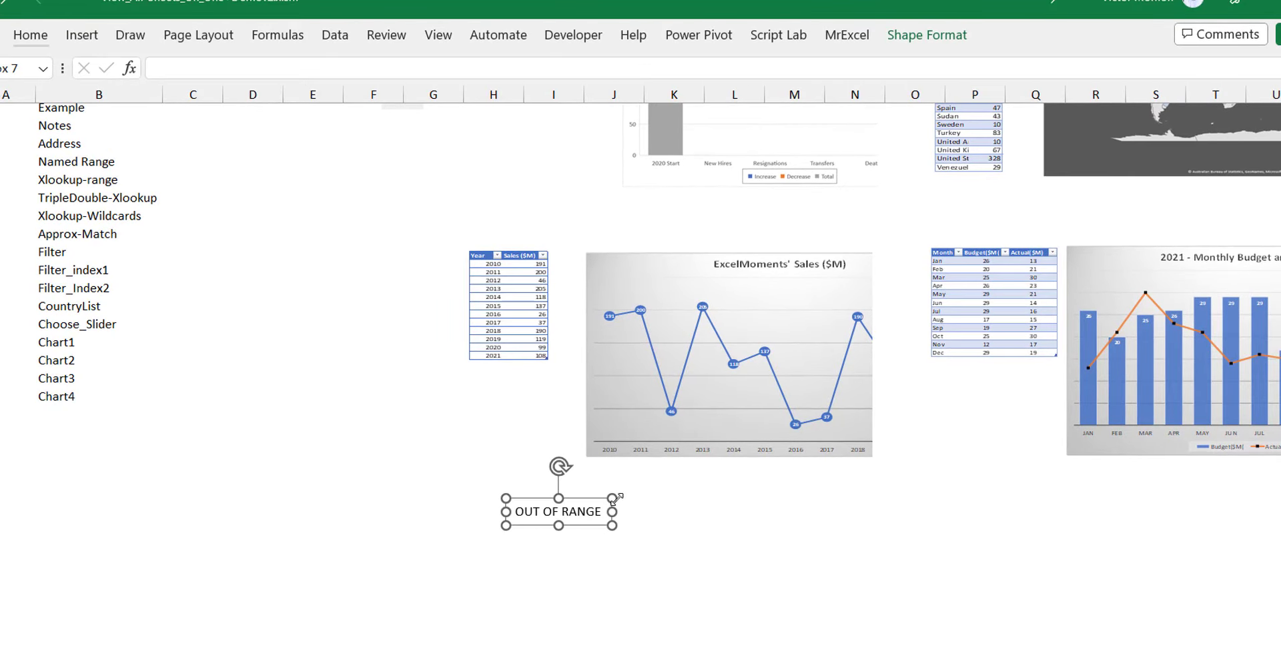
{"action": "left_click", "coordinate": [636, 519]}
{"action": "left_click", "coordinate": [582, 501]}
{"action": "double_click", "coordinate": [44, 40]}
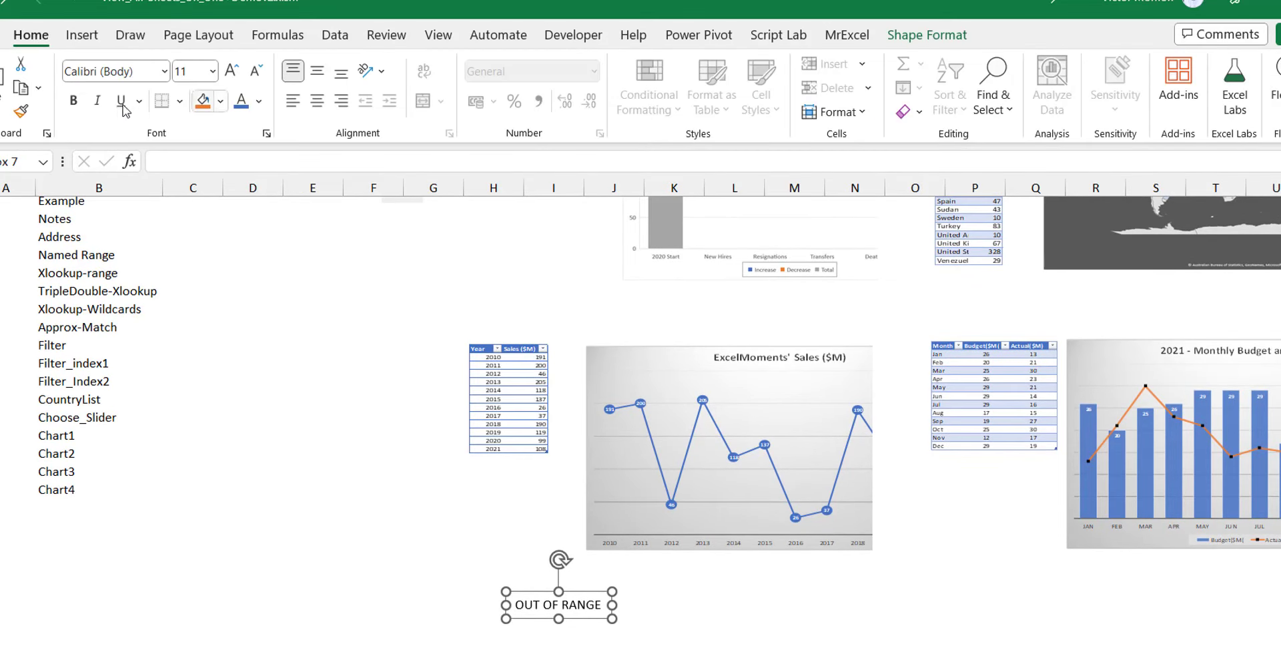
{"action": "left_click", "coordinate": [74, 100]}
{"action": "left_click", "coordinate": [243, 108]}
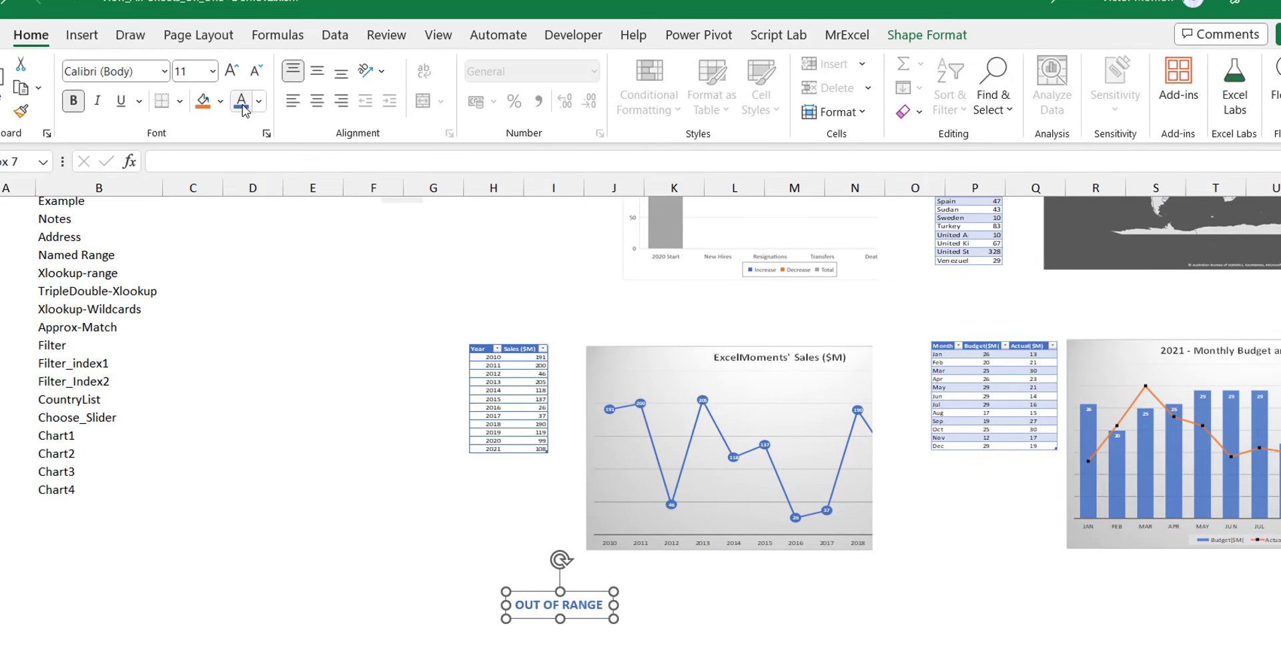
{"action": "left_click", "coordinate": [192, 72]}
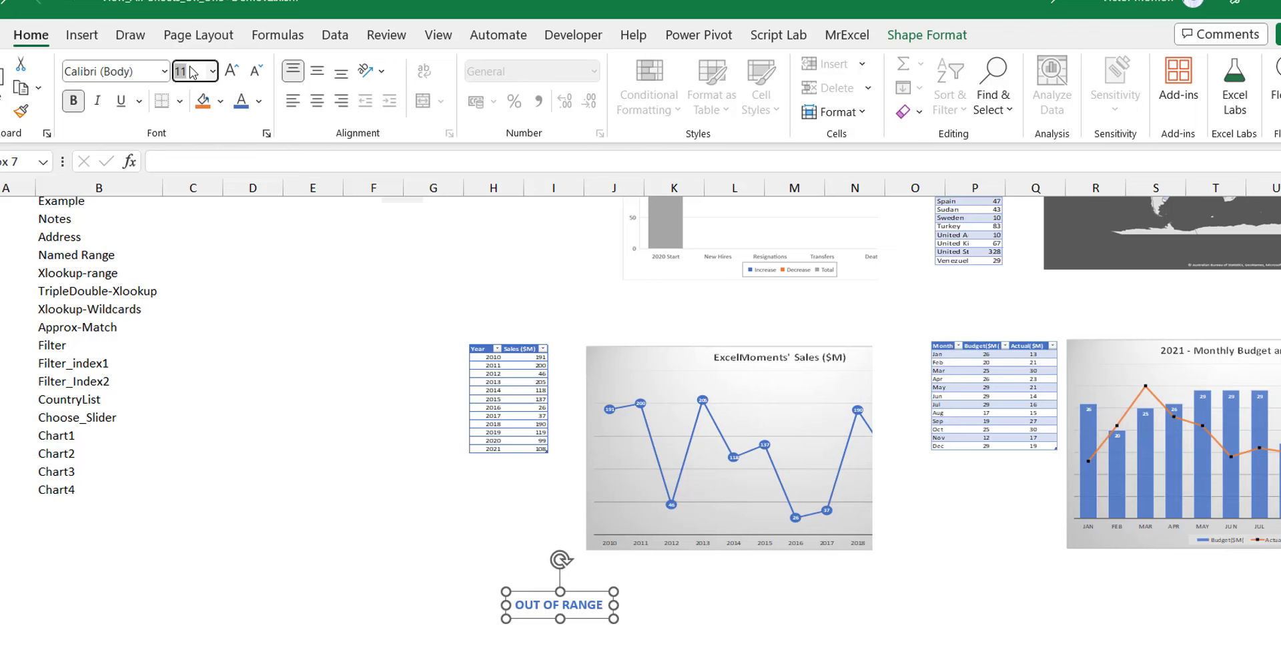
{"action": "type", "text": "72"}
{"action": "key", "text": "Return"}
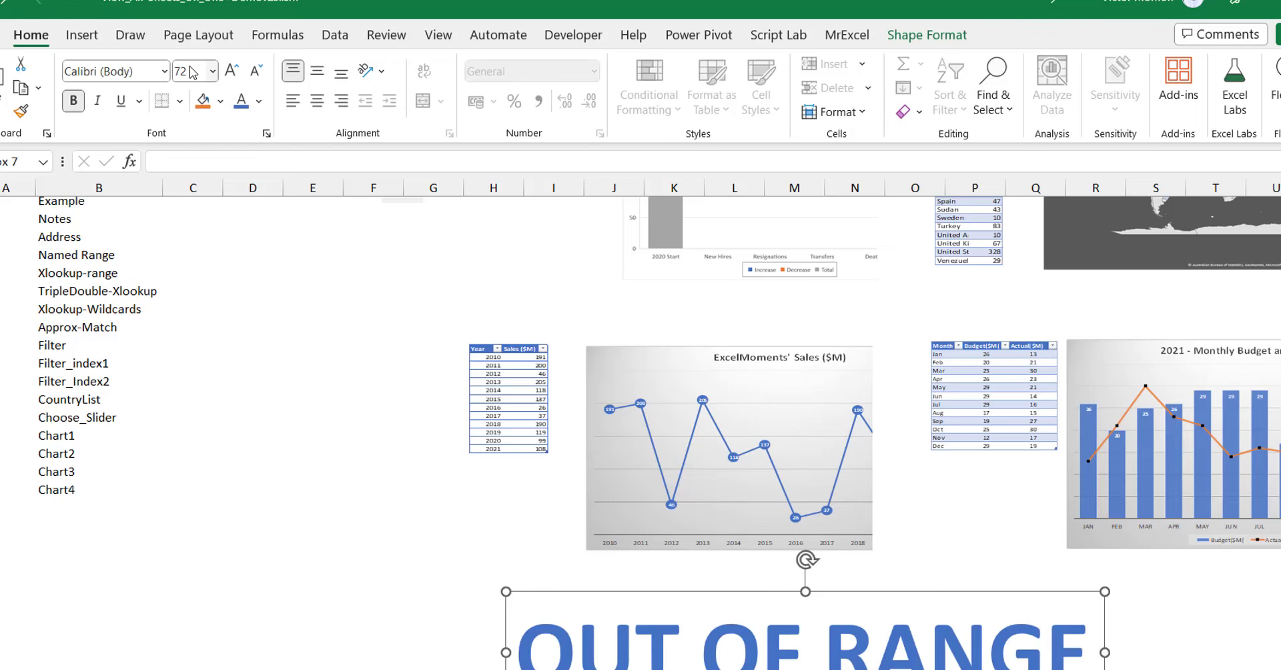
- Break the OUT OF RANGE text into three lines with one word on each
{"action": "left_click_drag", "start_coordinate": [1276, 559], "coordinate": [1278, 569]}
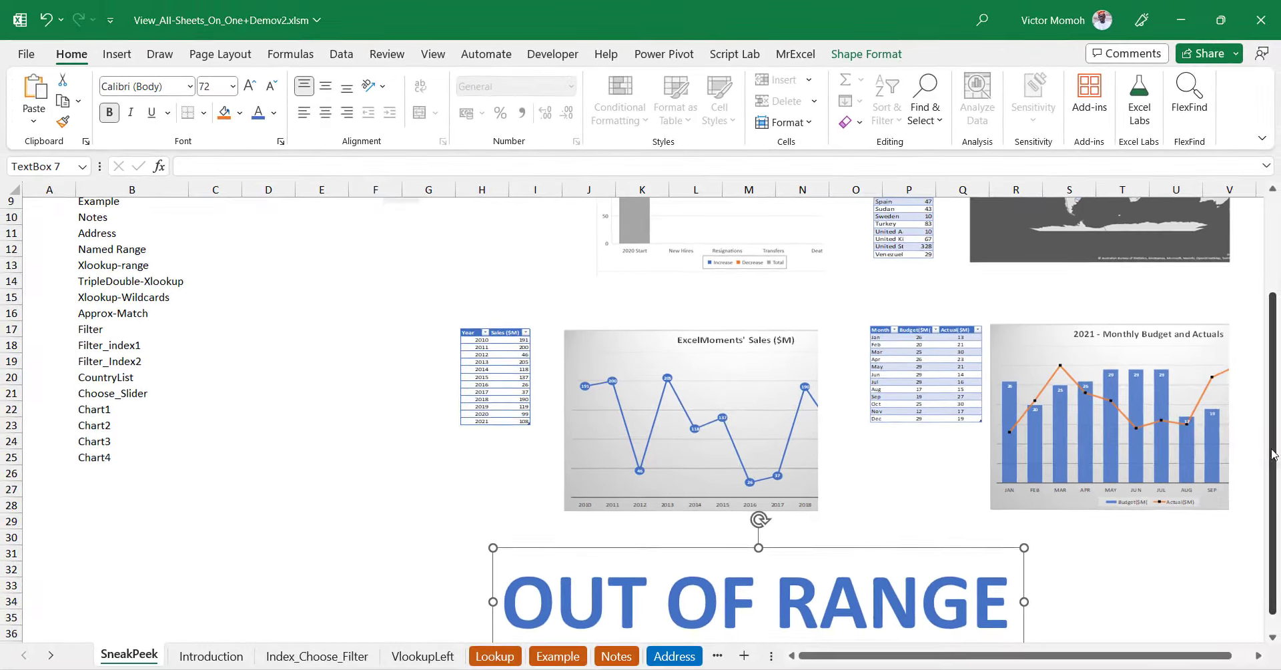
{"action": "left_click", "coordinate": [686, 584]}
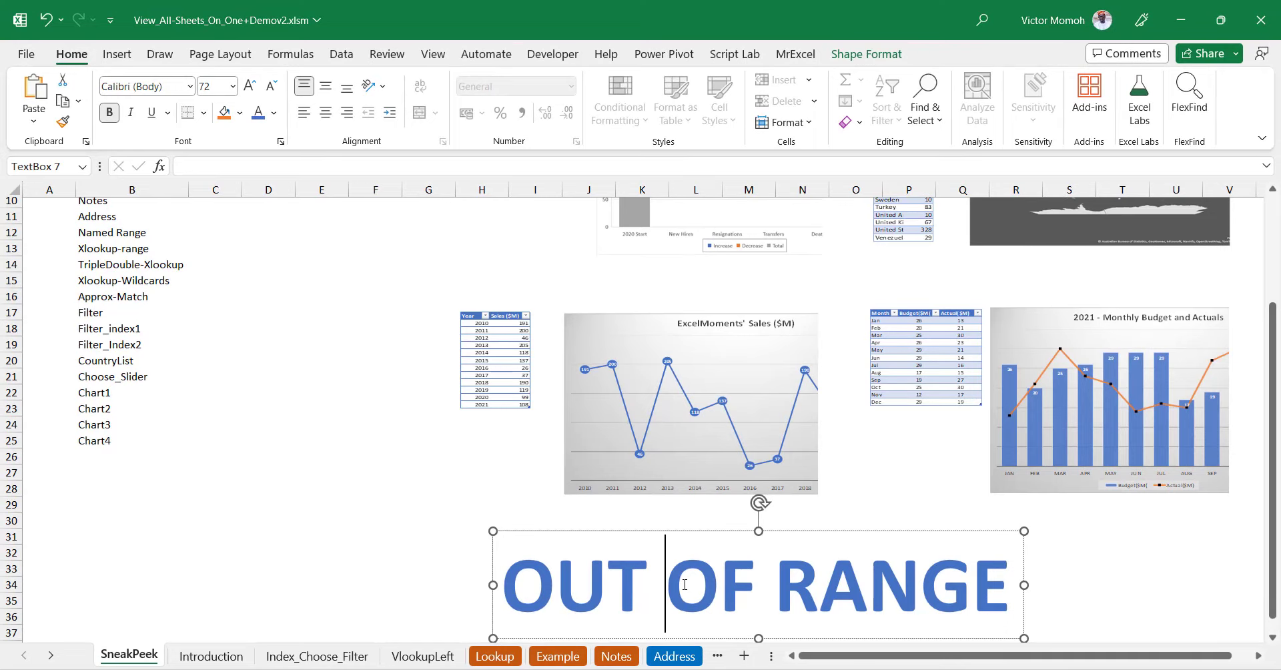
{"action": "key", "text": "Return"}
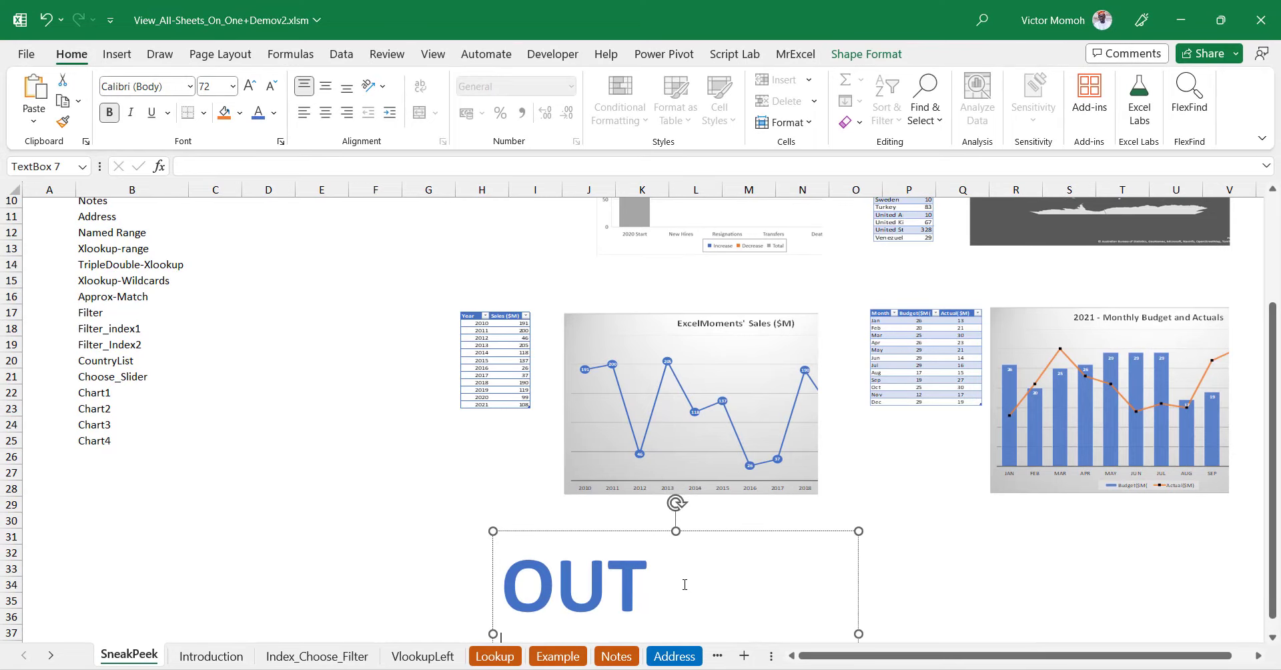
{"action": "left_click_drag", "start_coordinate": [1273, 560], "coordinate": [1273, 569]}
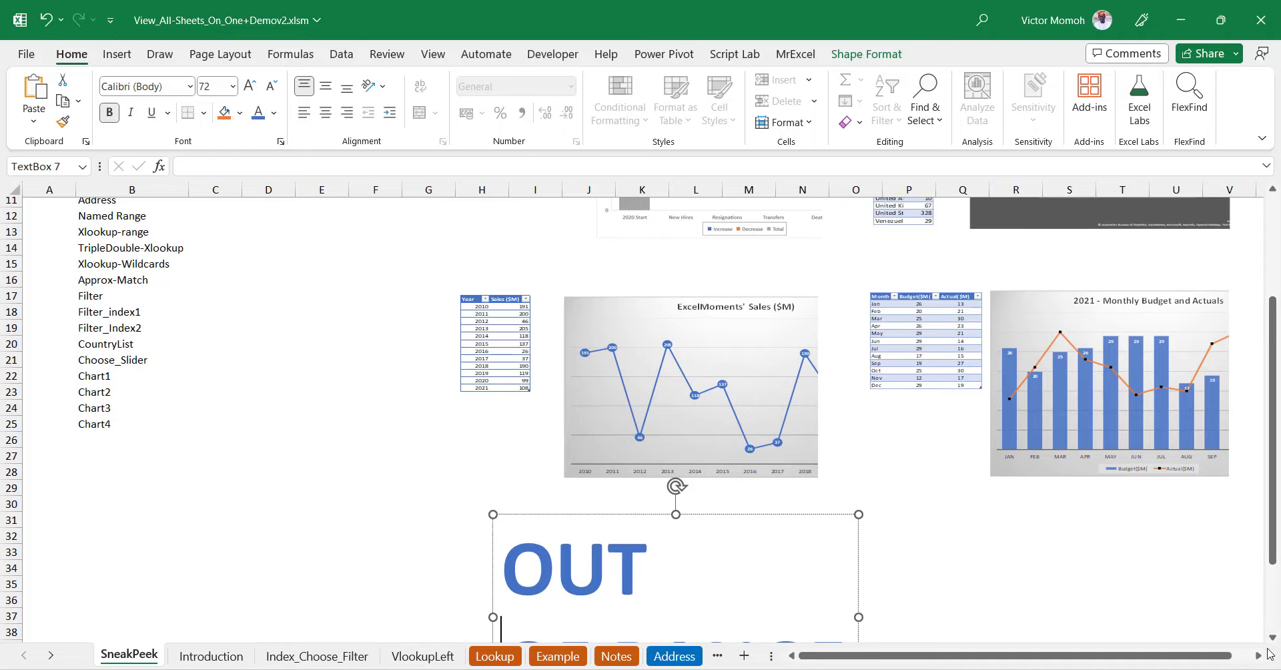
{"action": "left_click", "coordinate": [1271, 624]}
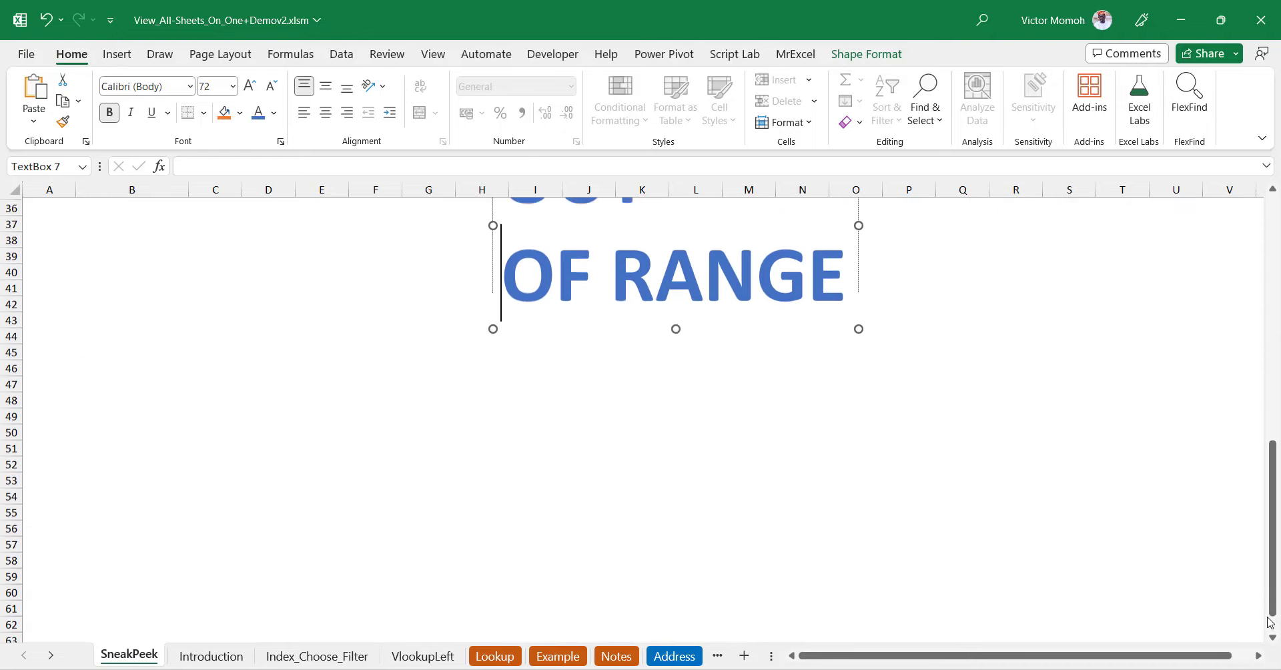
{"action": "left_click", "coordinate": [626, 237]}
{"action": "key", "text": "Return"}
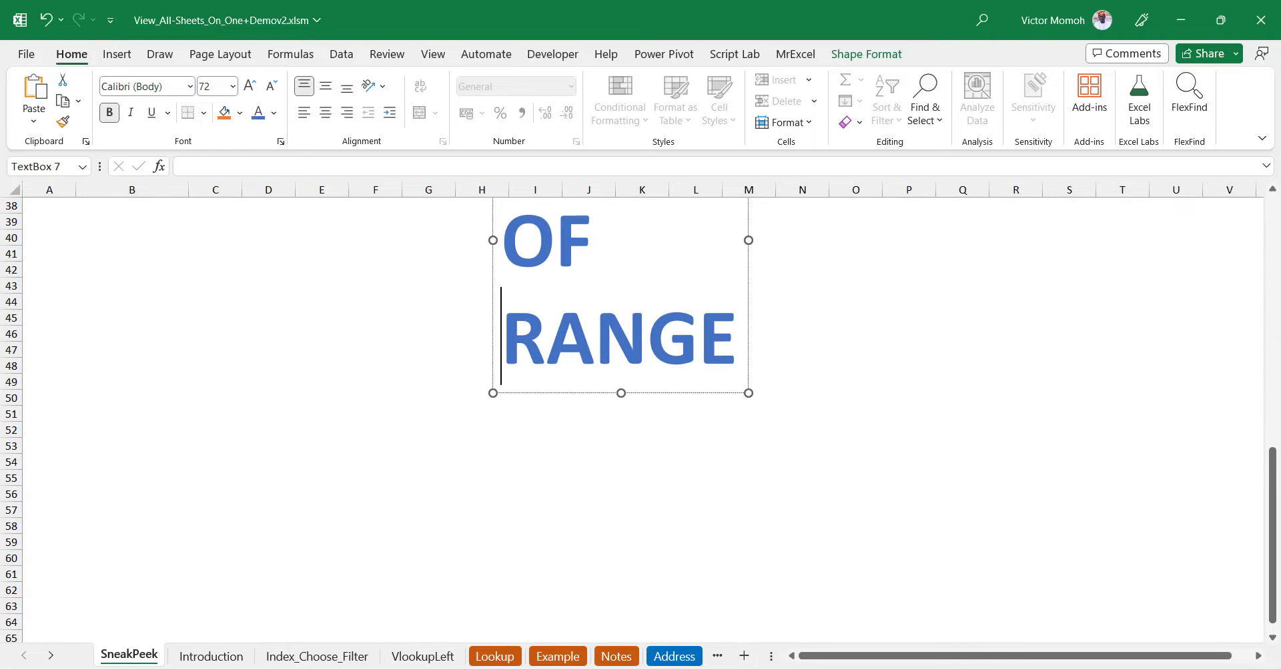
- Widen the OUT OF RANGE text box so it extends to about column O and centre its text horizontally
{"action": "left_click_drag", "start_coordinate": [1273, 500], "coordinate": [1273, 440]}
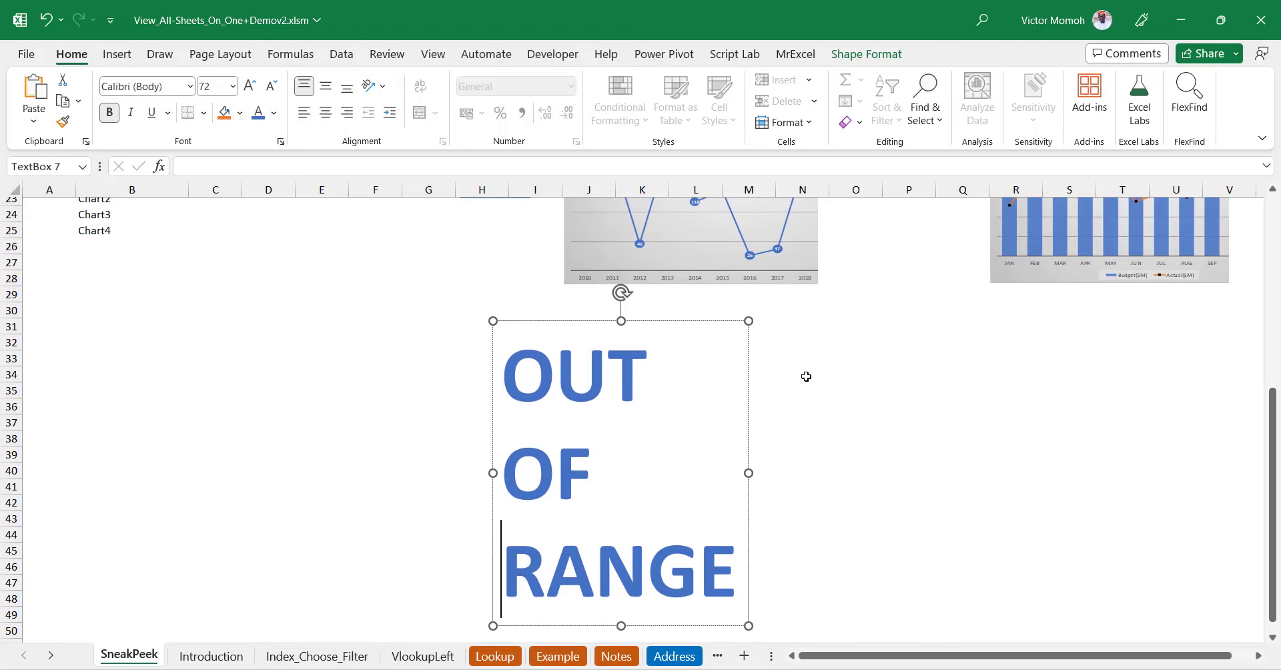
{"action": "left_click_drag", "start_coordinate": [748, 471], "coordinate": [881, 458]}
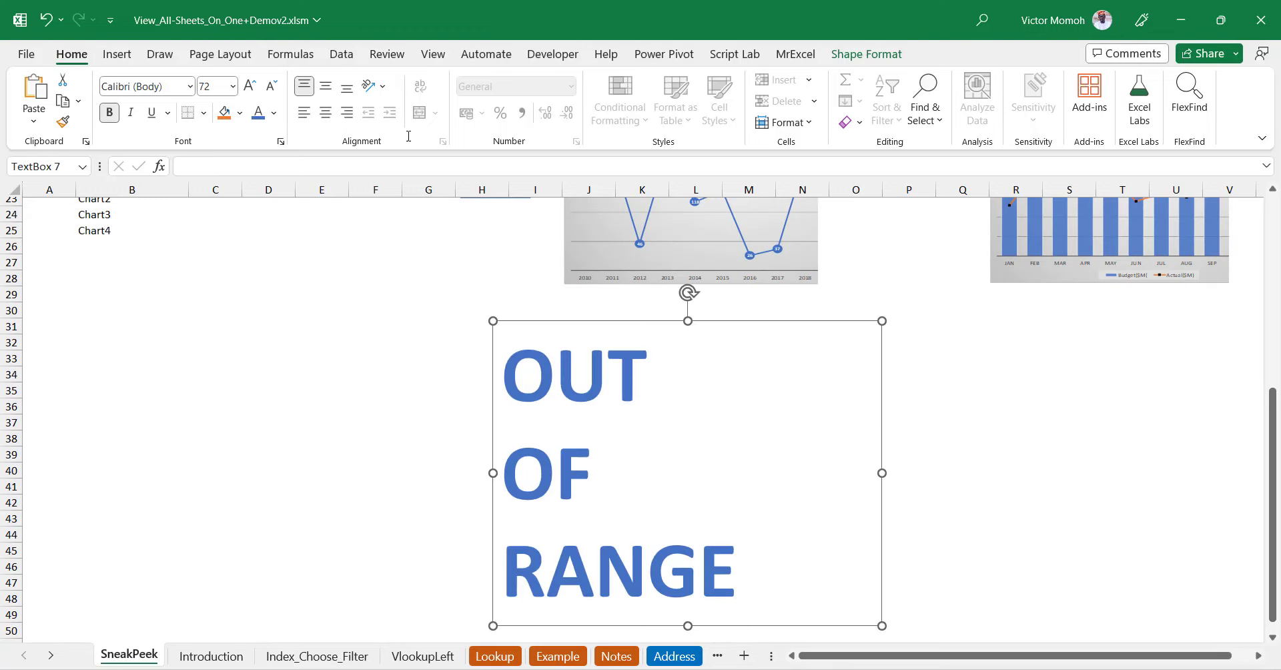
{"action": "left_click", "coordinate": [326, 112]}
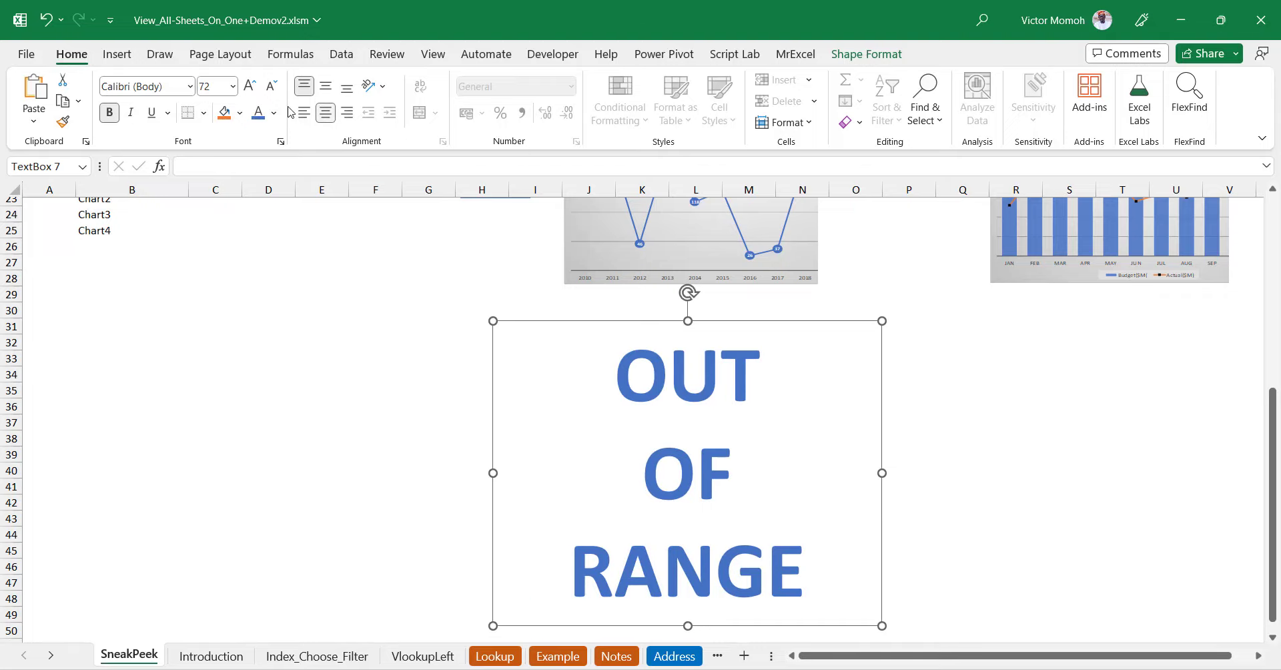
- Reduce the OUT OF RANGE text's font size to 60 pt
{"action": "left_click", "coordinate": [272, 87]}
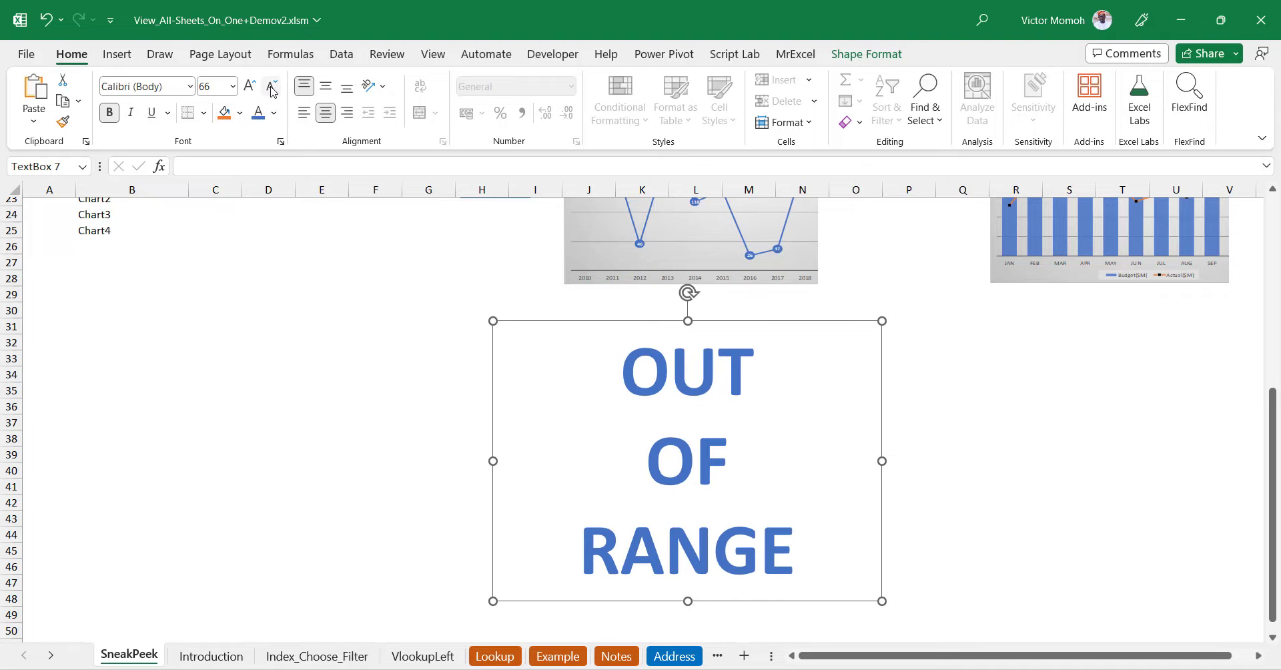
{"action": "left_click", "coordinate": [271, 86]}
{"action": "left_click_drag", "start_coordinate": [1274, 463], "coordinate": [1278, 460]}
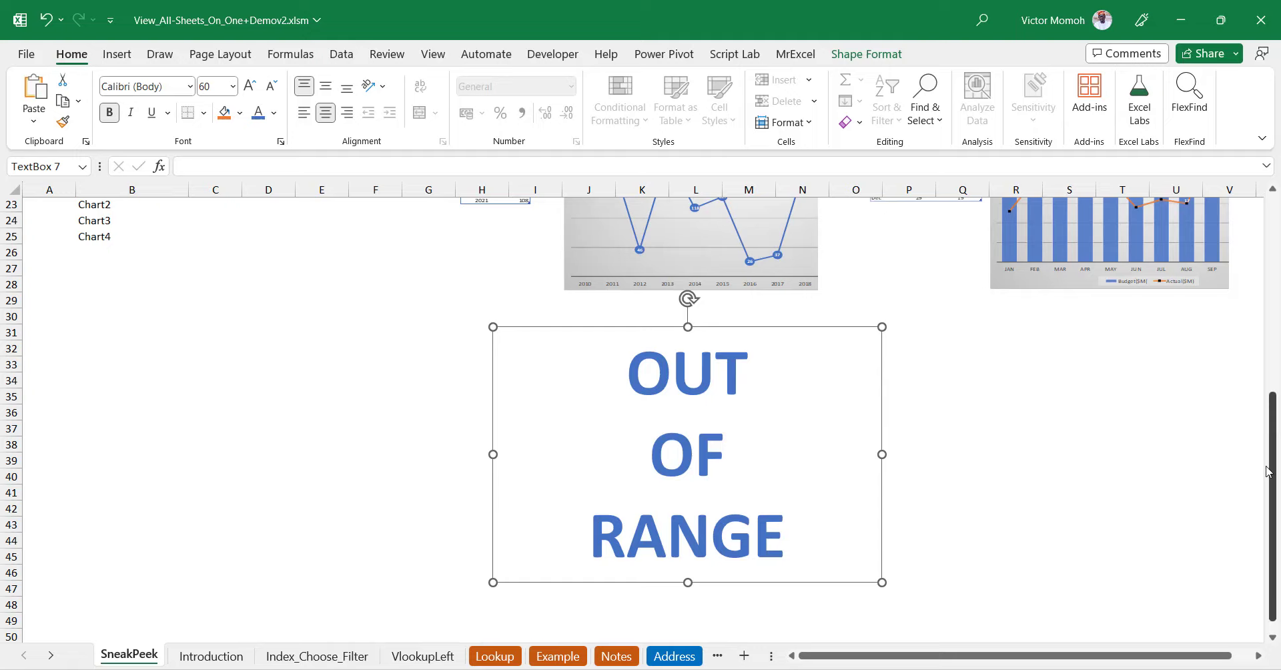
- Enter the formula =SneakPeek!H31:N47 in cell C10 to reference the range behind the OUT OF RANGE text box
{"action": "left_click_drag", "start_coordinate": [1273, 492], "coordinate": [1275, 264]}
{"action": "left_click", "coordinate": [240, 355]}
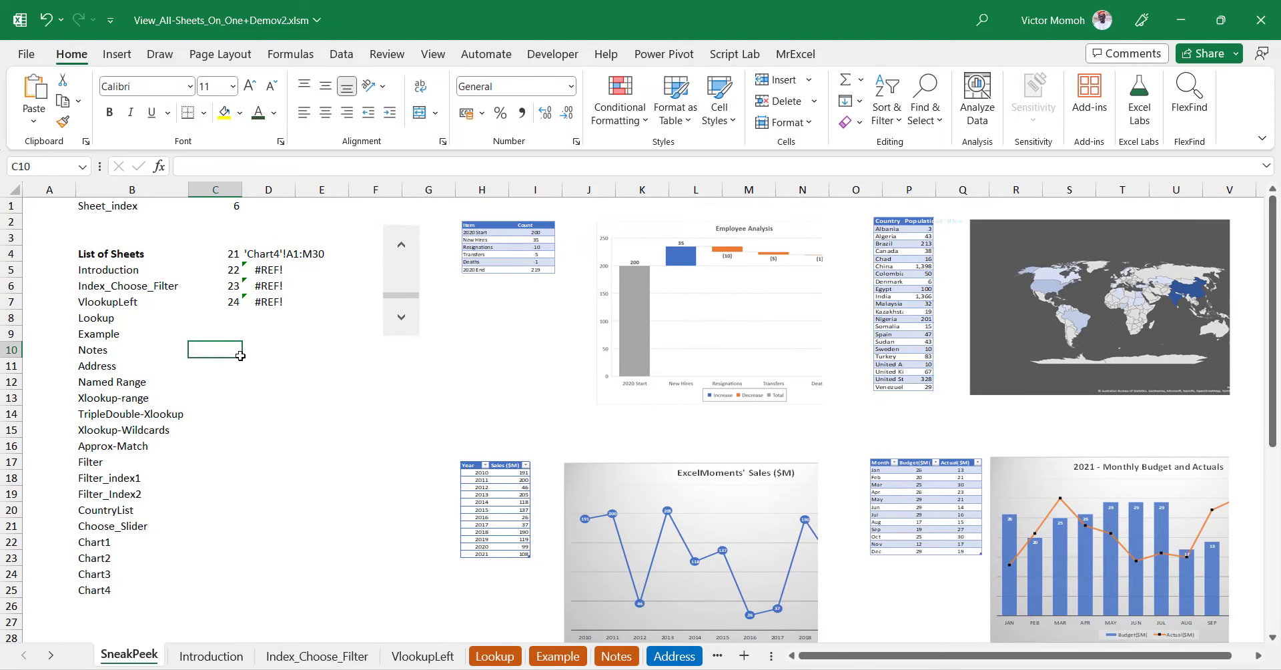
{"action": "type", "text": "=sne"}
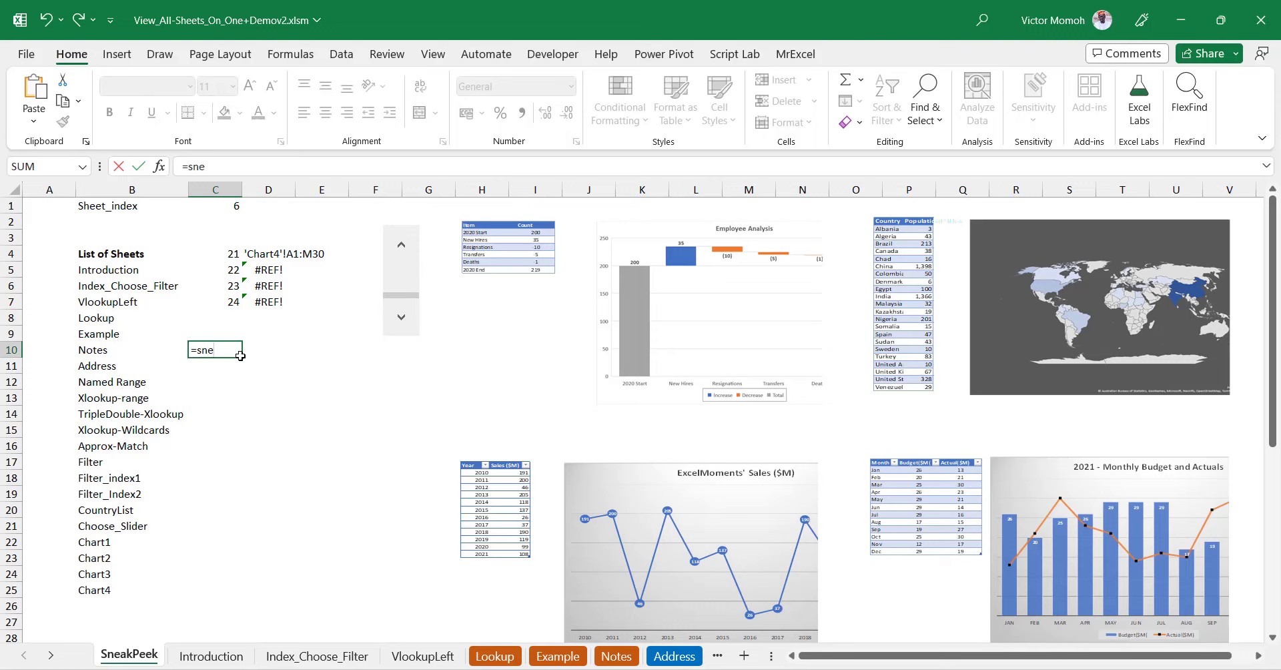
{"action": "type", "text": "akpeek!H31"}
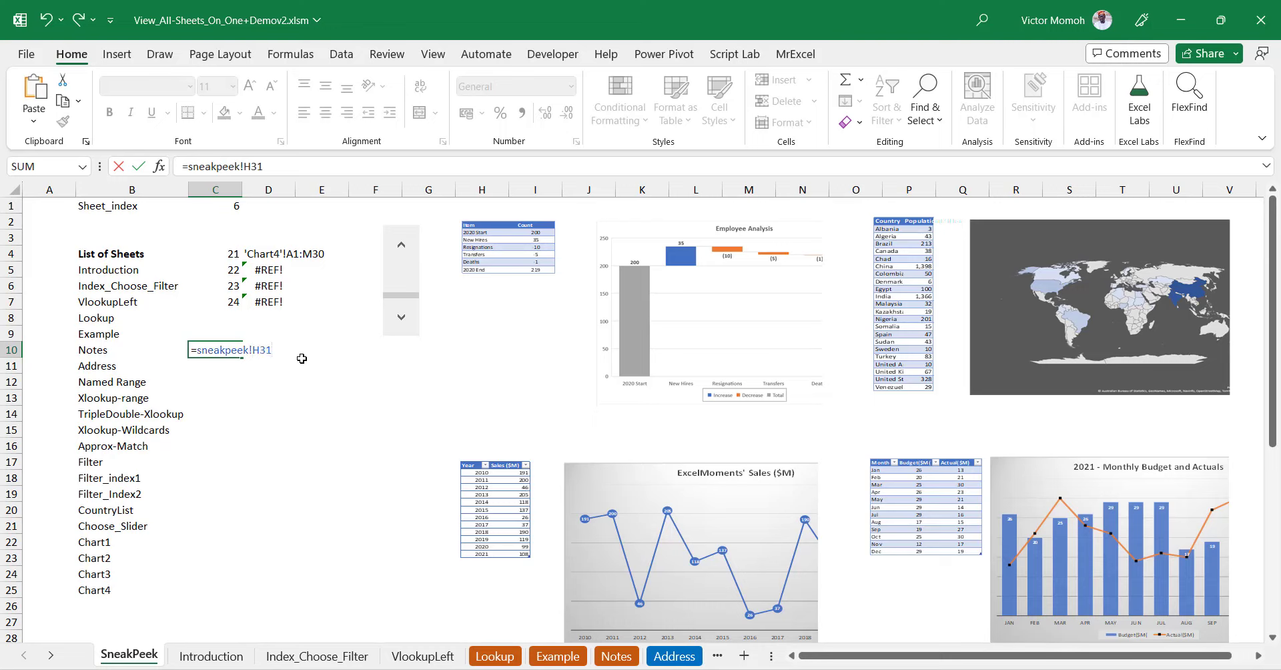
{"action": "type", "text": ":N47"}
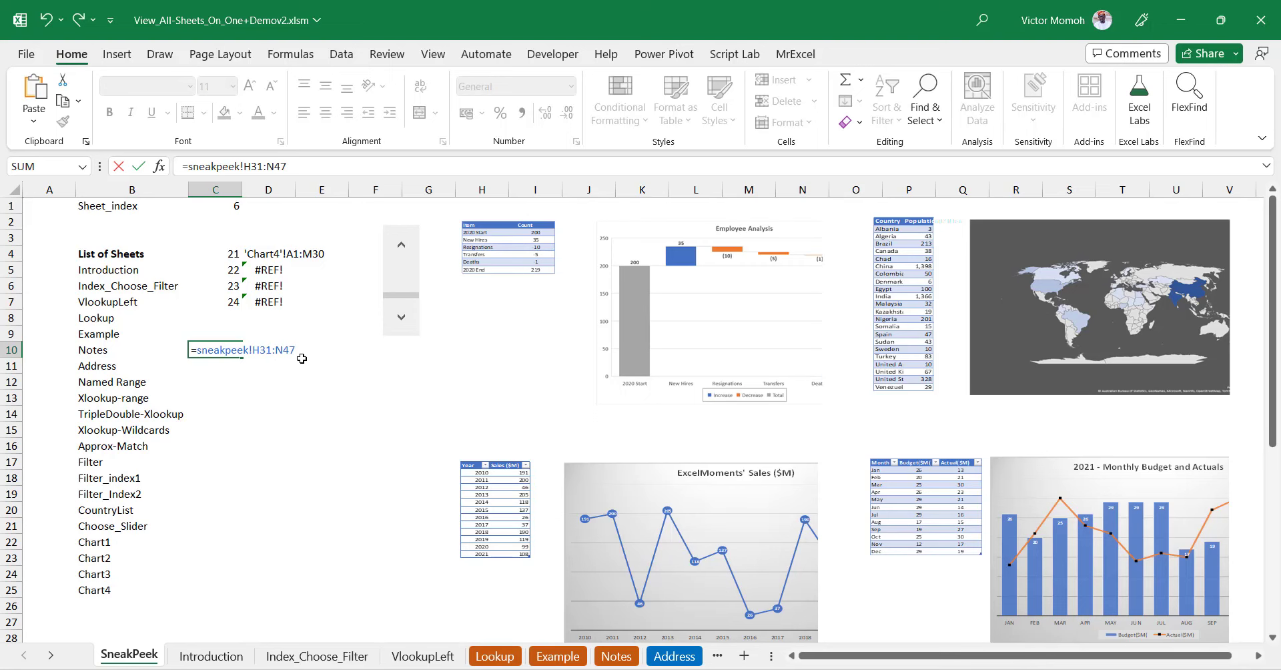
{"action": "key", "text": "Return"}
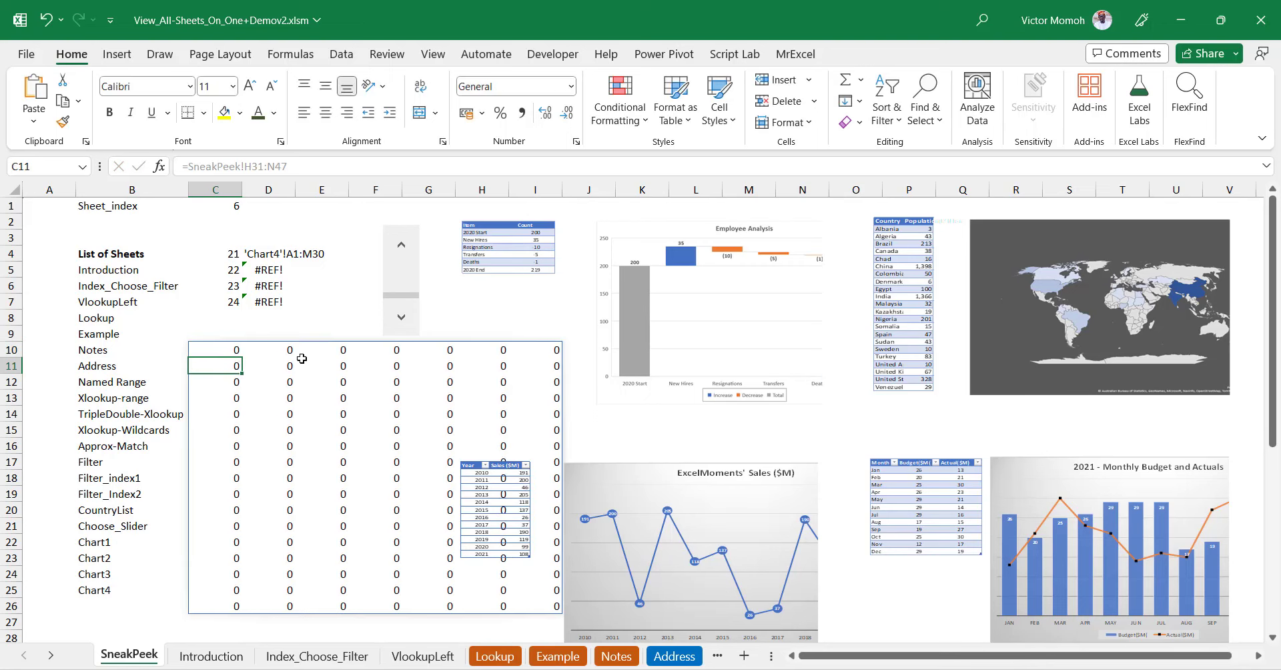
- Remove the equals sign from cell C10 so it holds SneakPeek!H31:N47 as plain text
{"action": "key", "text": "Up"}
{"action": "left_click", "coordinate": [192, 170]}
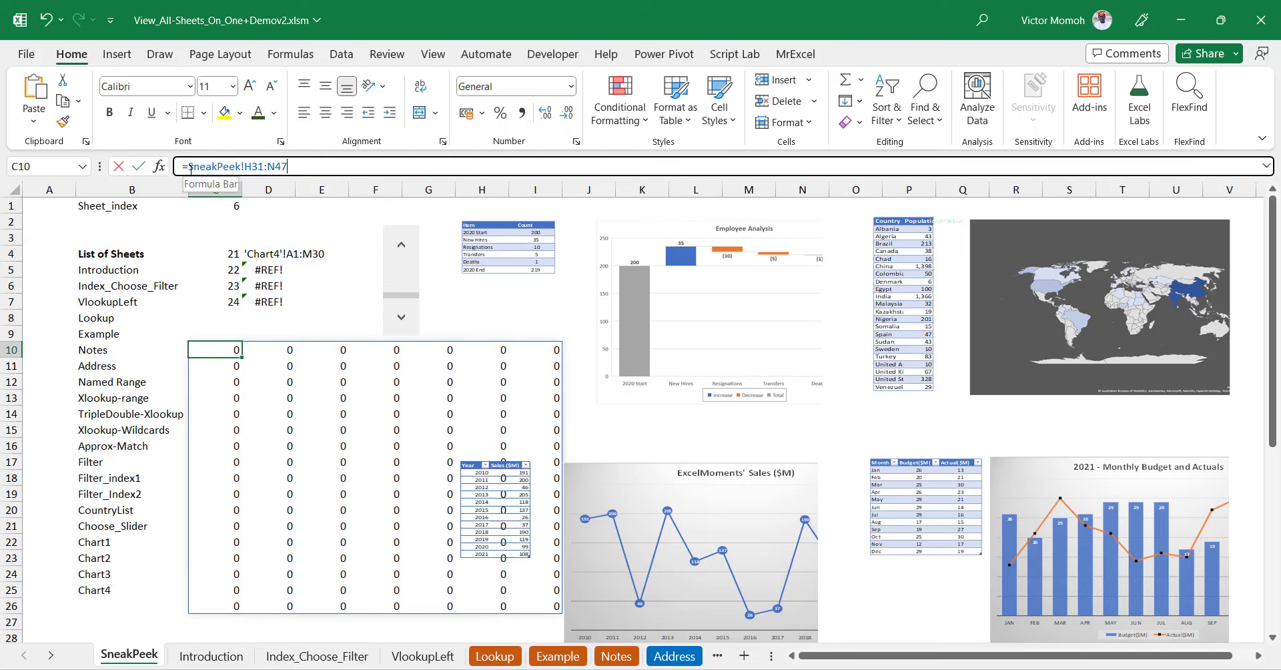
{"action": "key", "text": "BackSpace"}
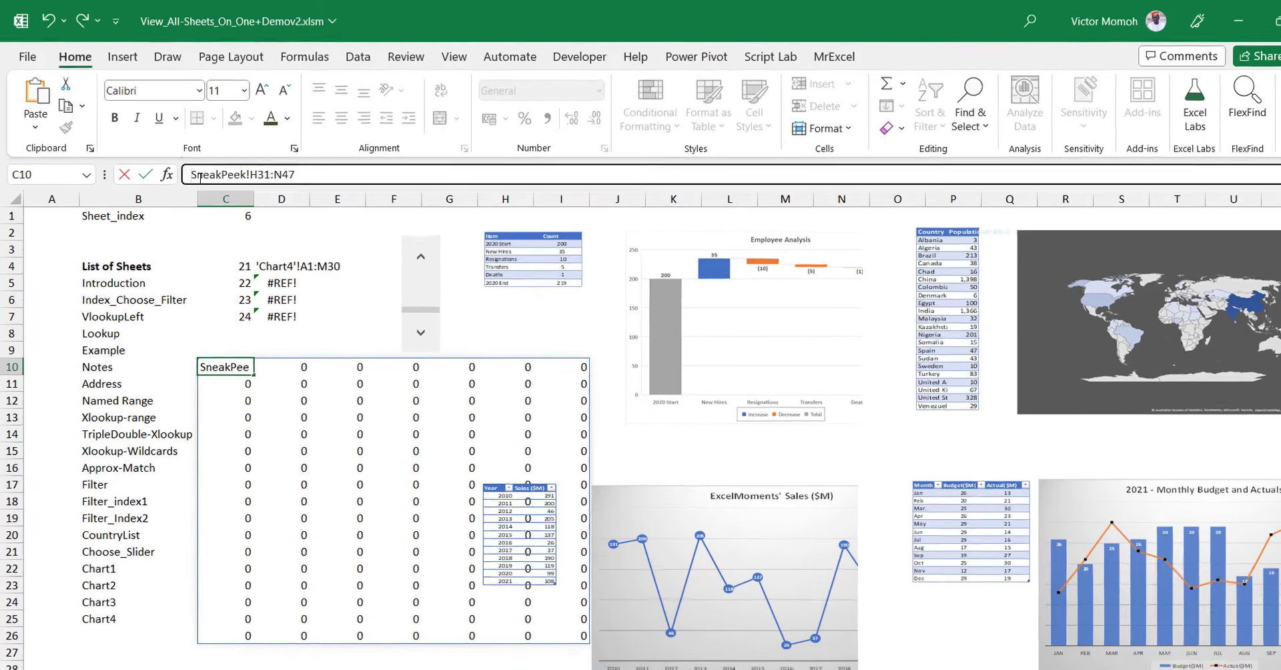
{"action": "key", "text": "Return"}
{"action": "key", "text": "Up"}
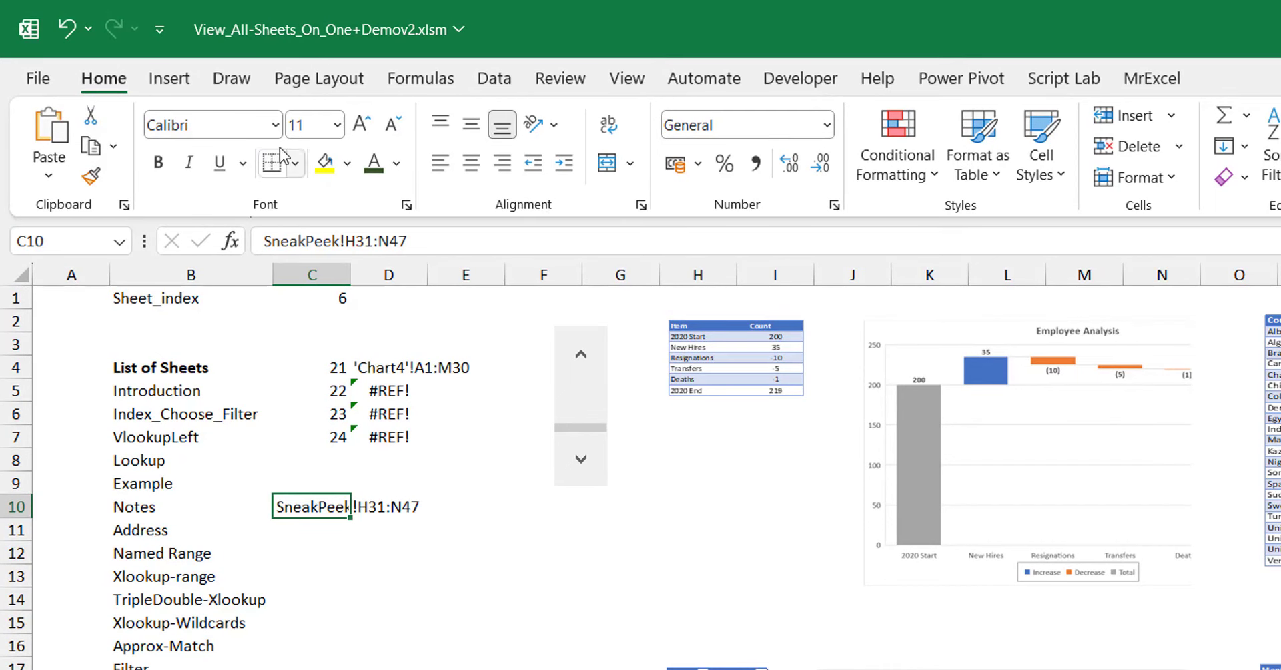
- Wrap the D4 formula in IFERROR with C10 as fallback: =IFERROR("'"&INDEX($B$5#,C4#)&"'!A1:M30",C10)
{"action": "double_click", "coordinate": [100, 81]}
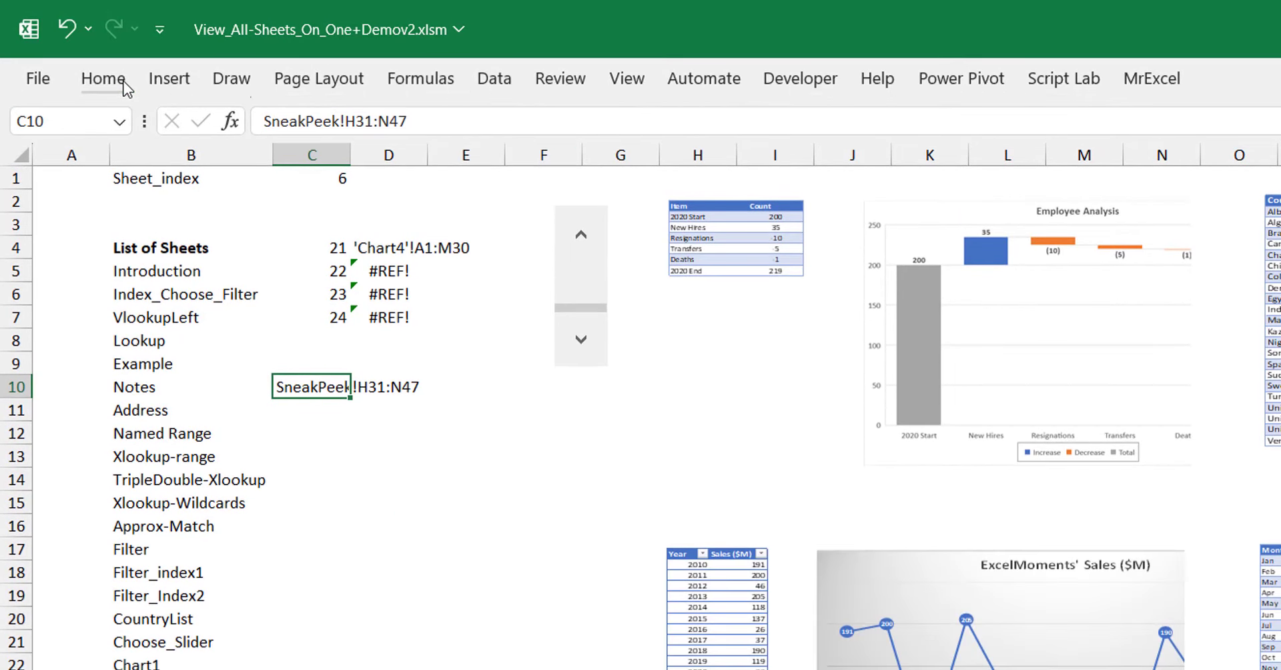
{"action": "left_click", "coordinate": [391, 274]}
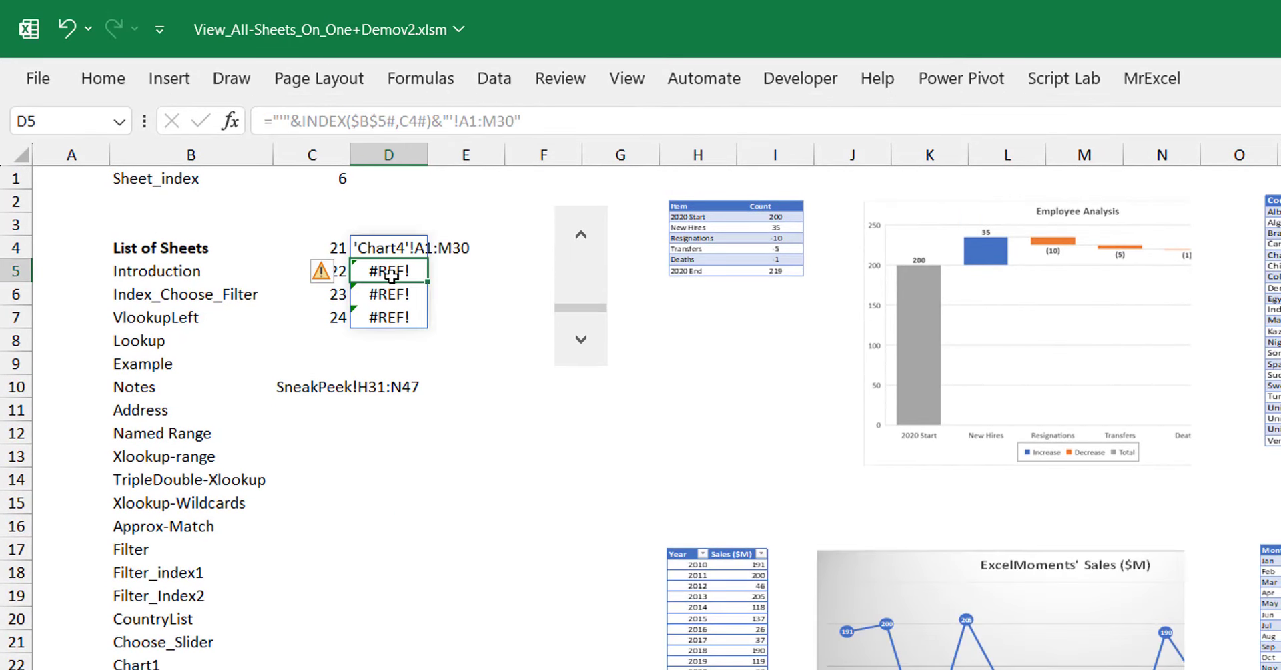
{"action": "left_click", "coordinate": [387, 246]}
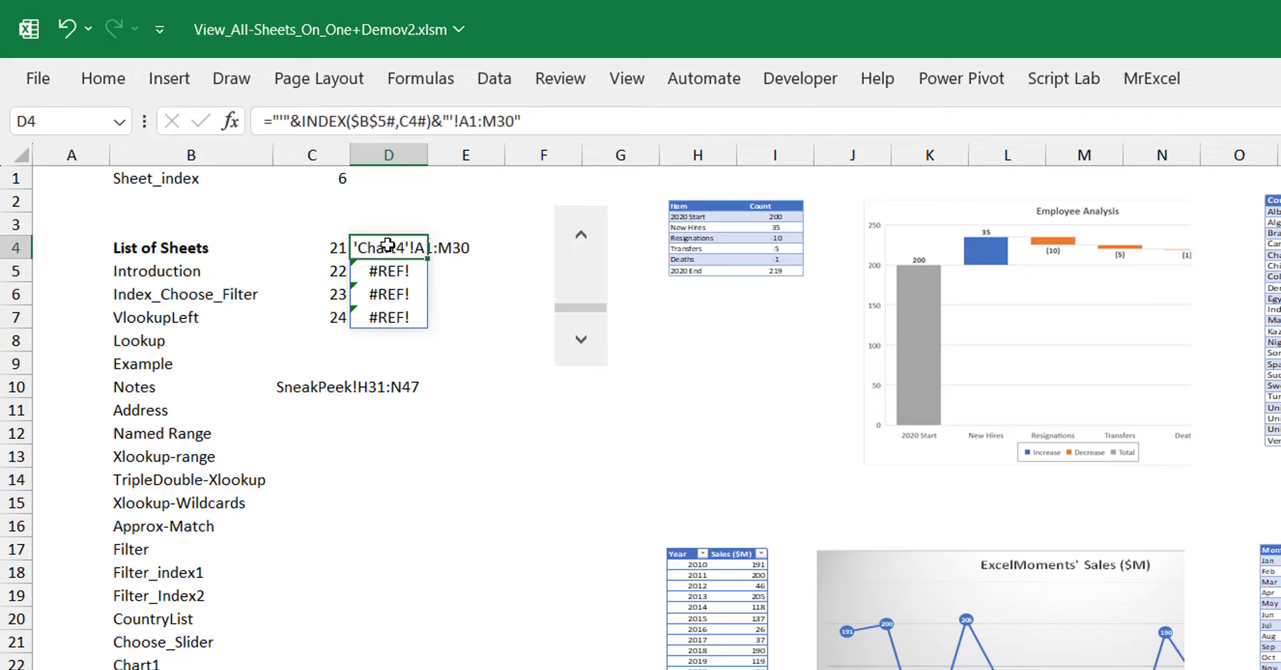
{"action": "left_click", "coordinate": [271, 122]}
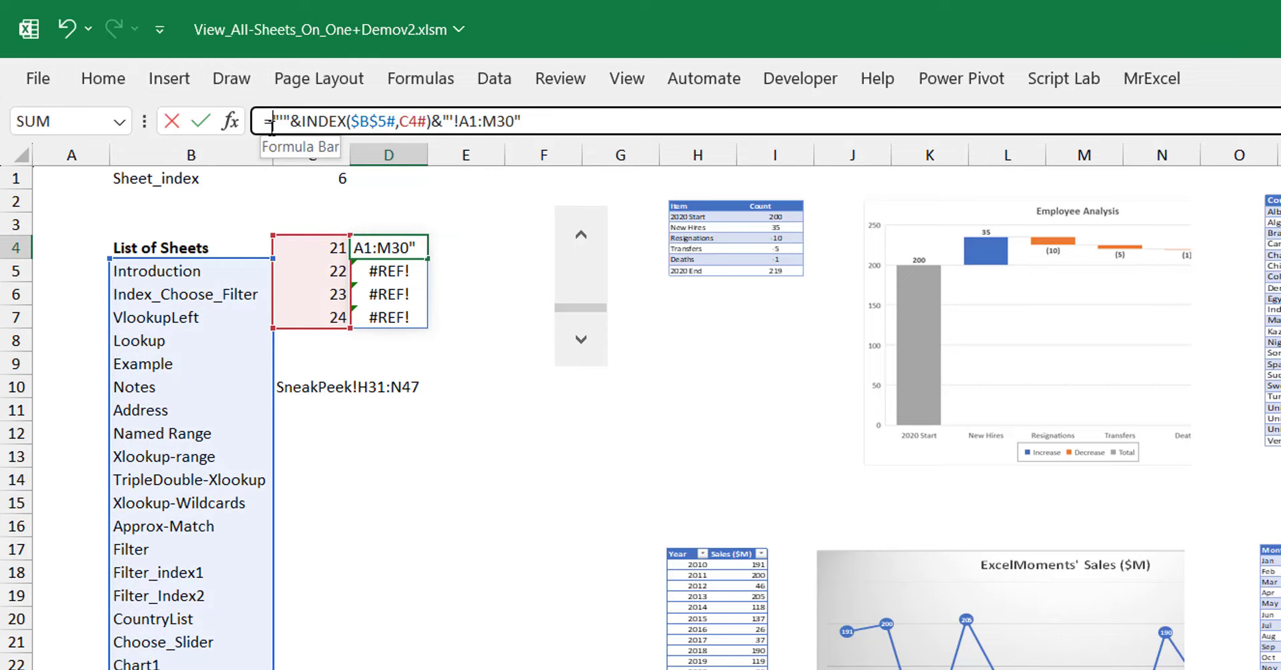
{"action": "type", "text": "IFERROR("}
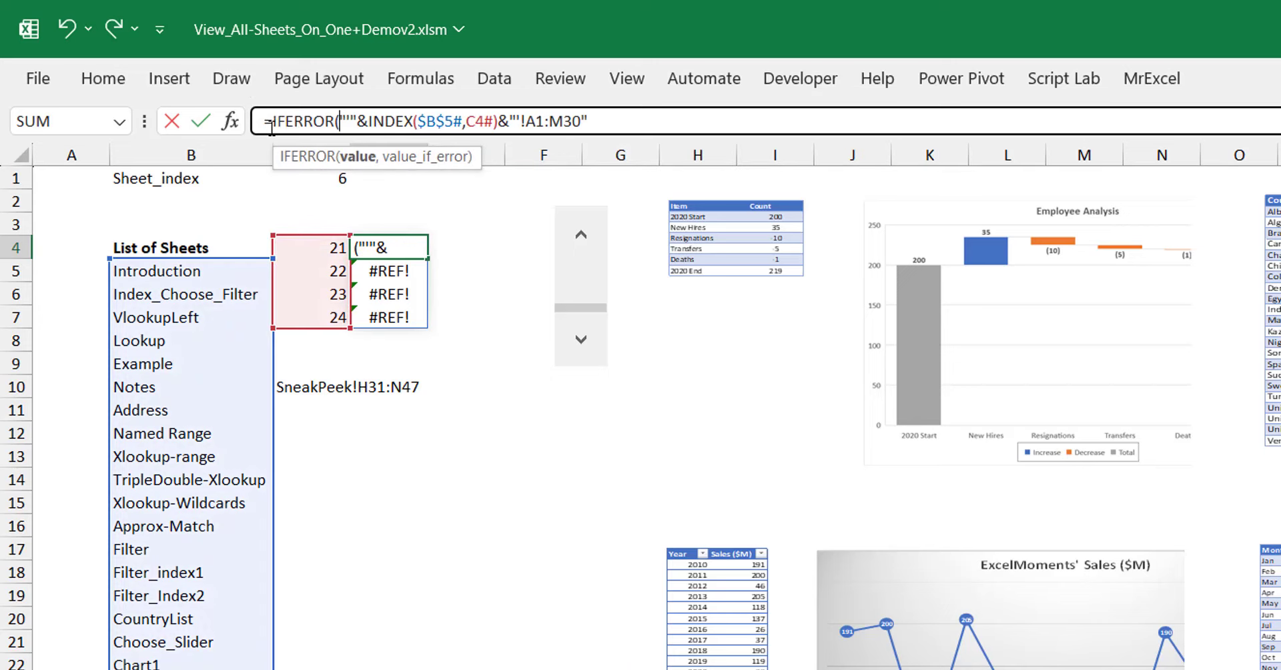
{"action": "left_click", "coordinate": [610, 127]}
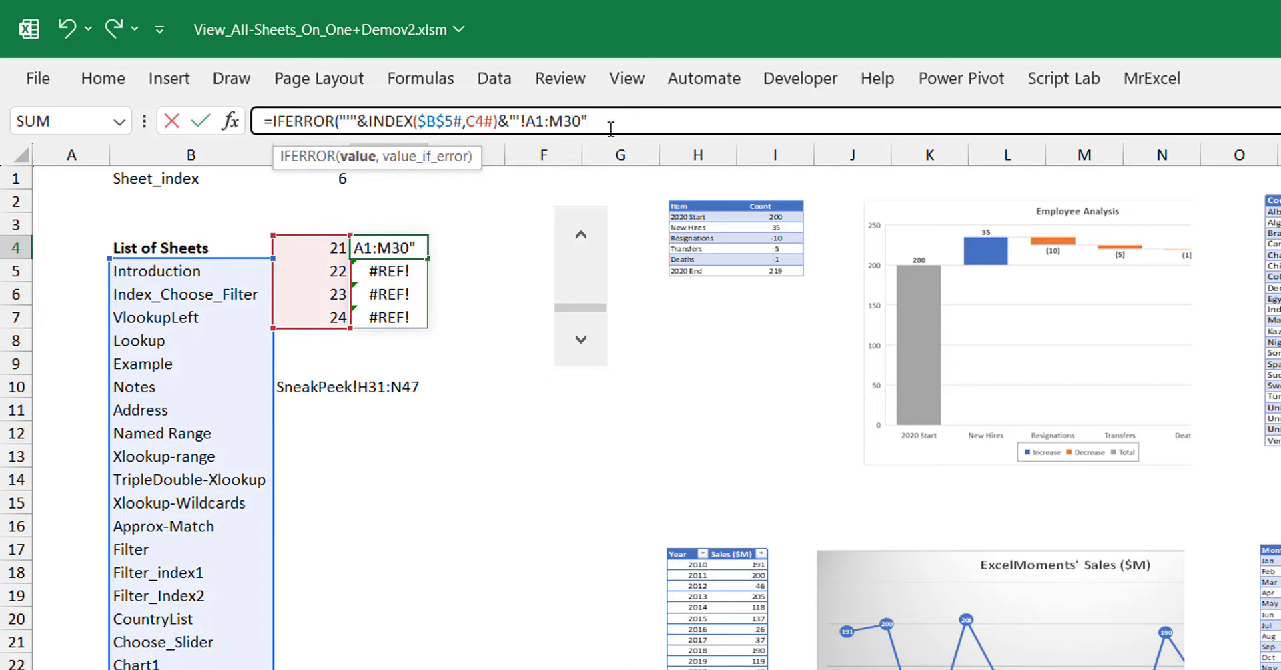
{"action": "type", "text": ","}
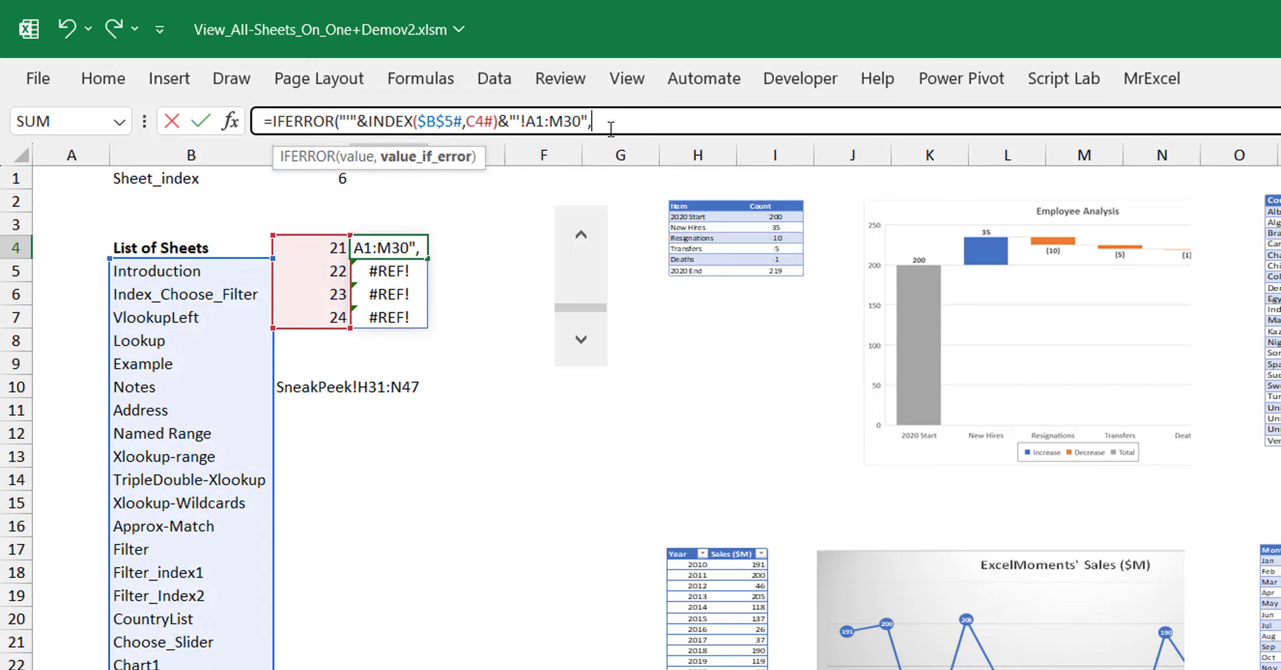
{"action": "left_click", "coordinate": [297, 388]}
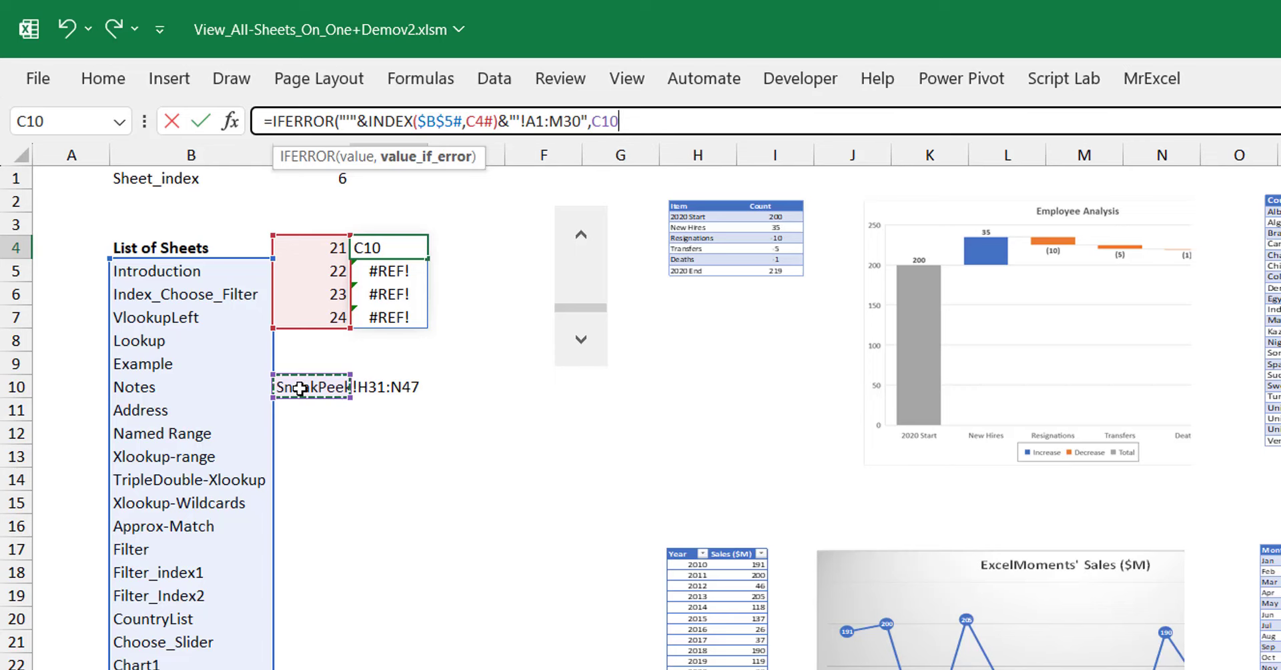
{"action": "type", "text": ")"}
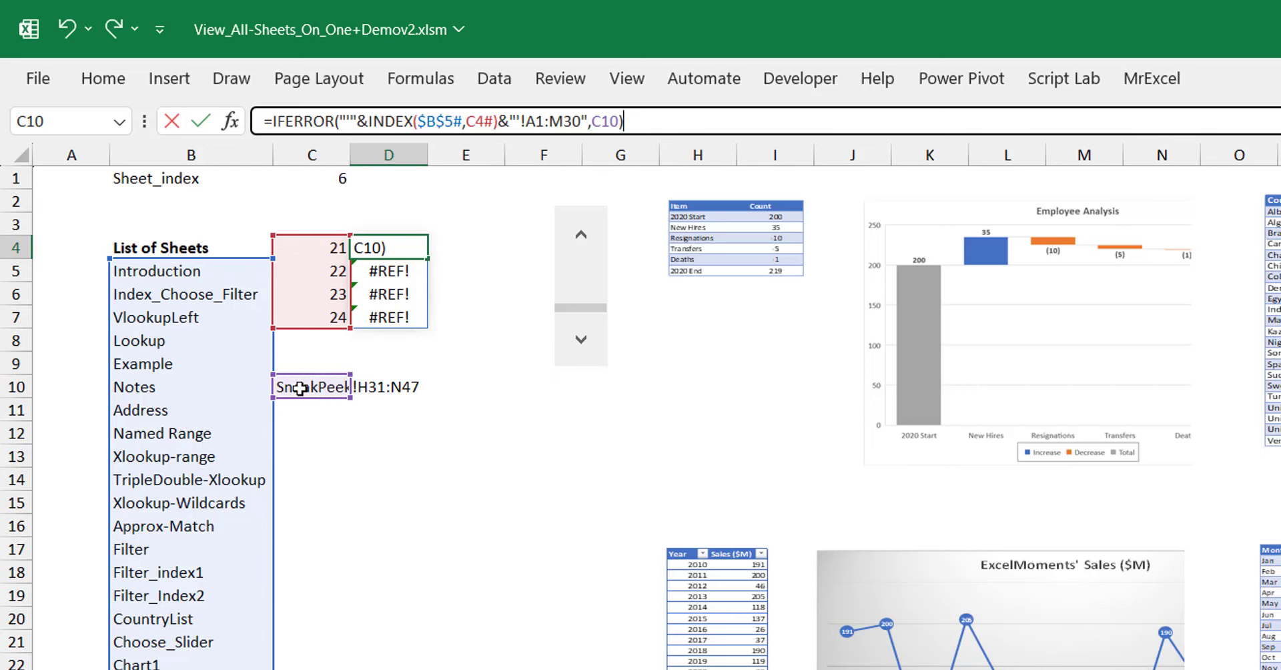
{"action": "key", "text": "ctrl+Return"}
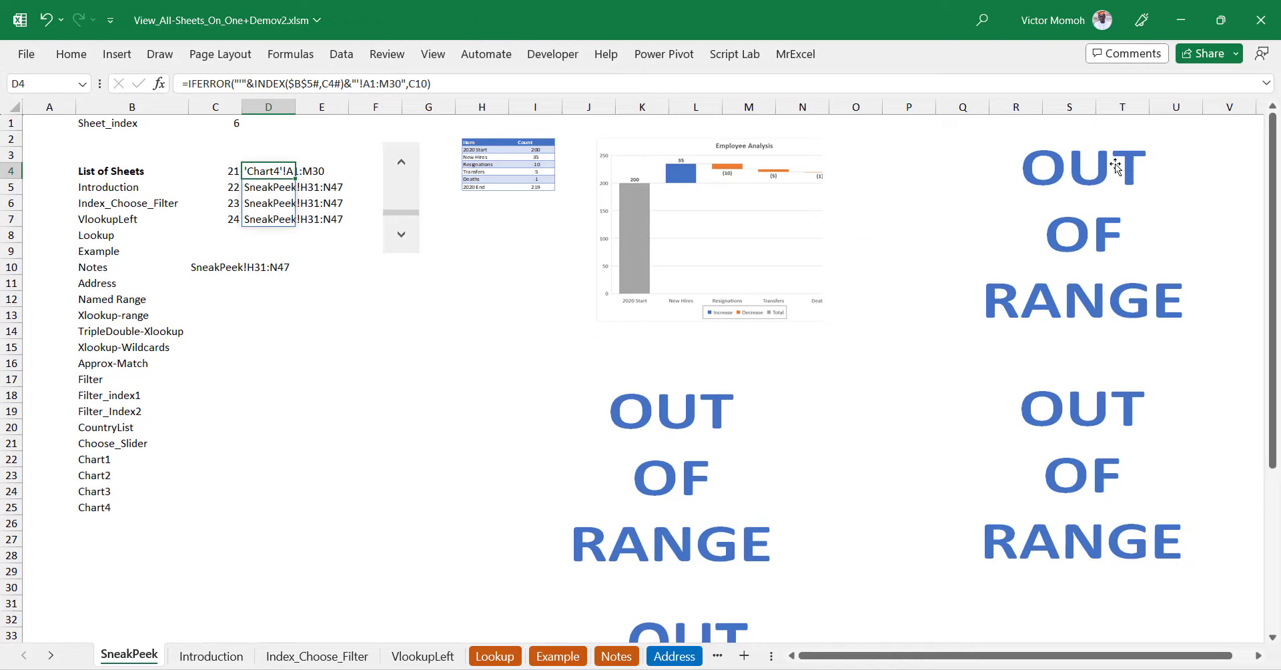
- Test the placeholder by stepping the scroll bar back three positions and forward again to index 6, and moving it to index 1
{"action": "left_click", "coordinate": [402, 163]}
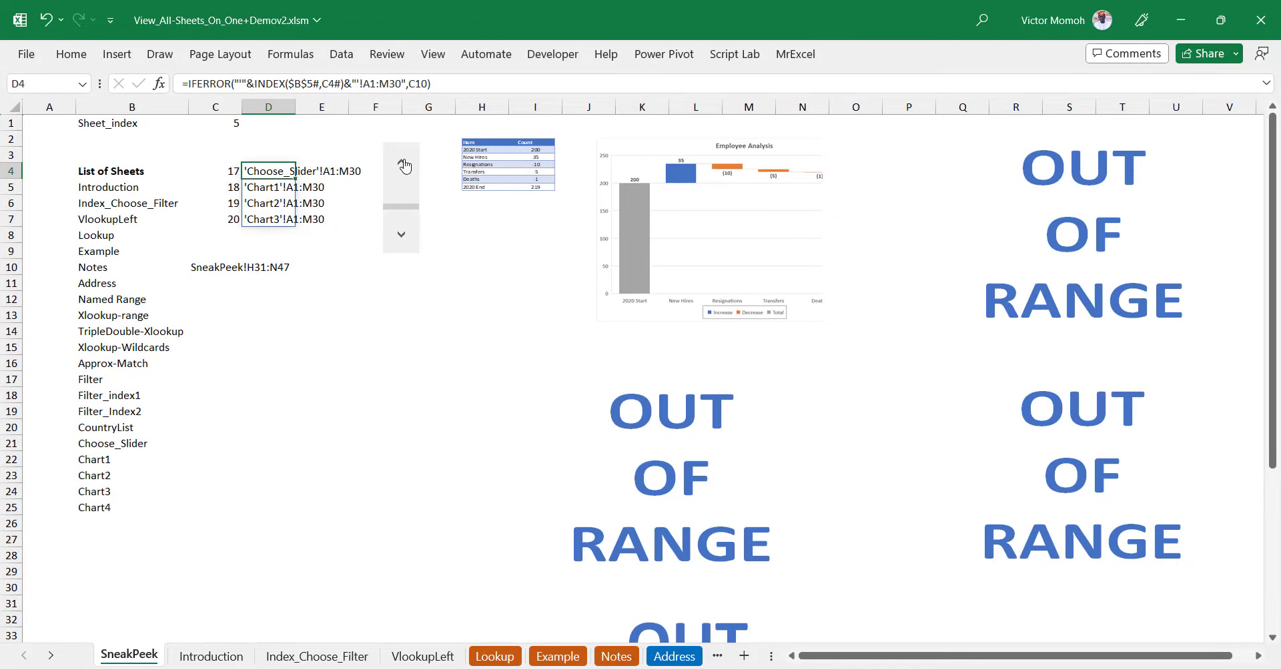
{"action": "left_click", "coordinate": [403, 164]}
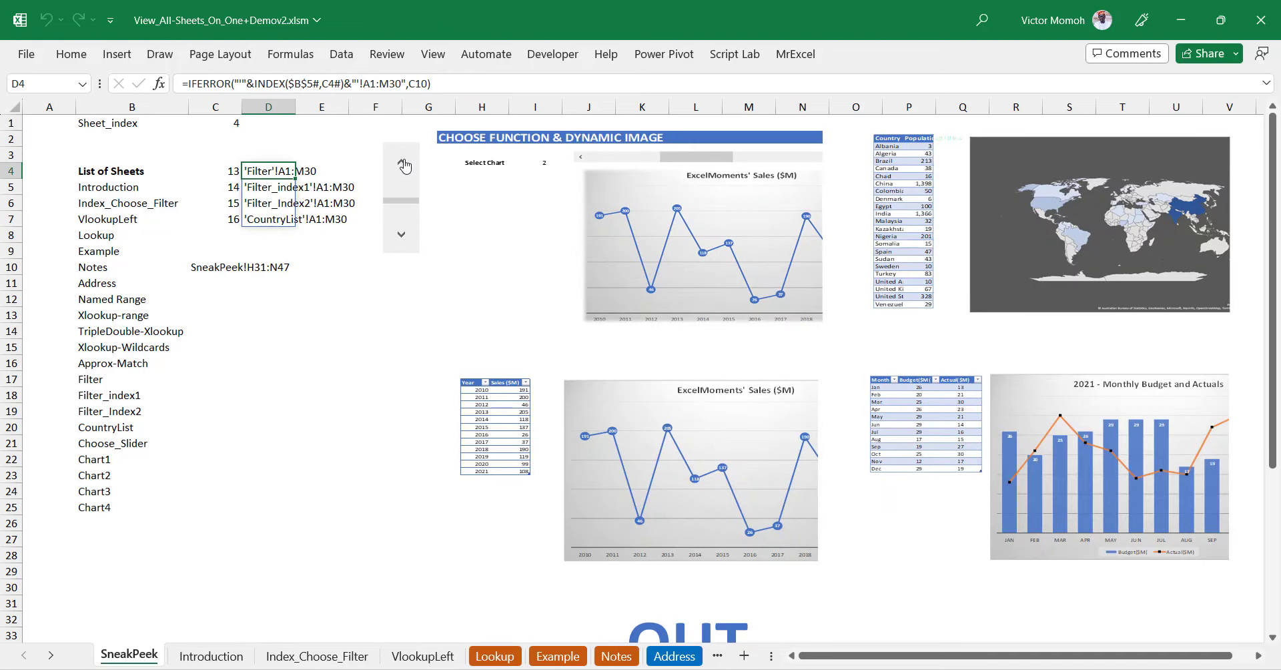
{"action": "left_click", "coordinate": [403, 164]}
{"action": "left_click", "coordinate": [403, 237]}
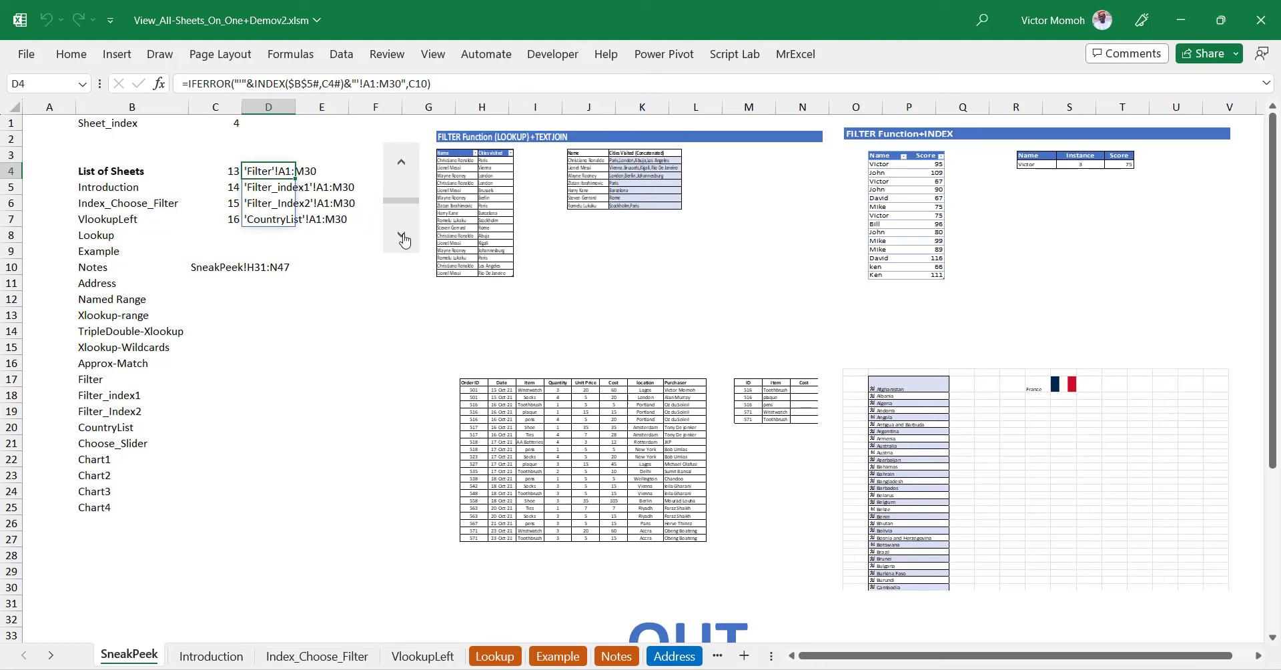
{"action": "left_click", "coordinate": [403, 238]}
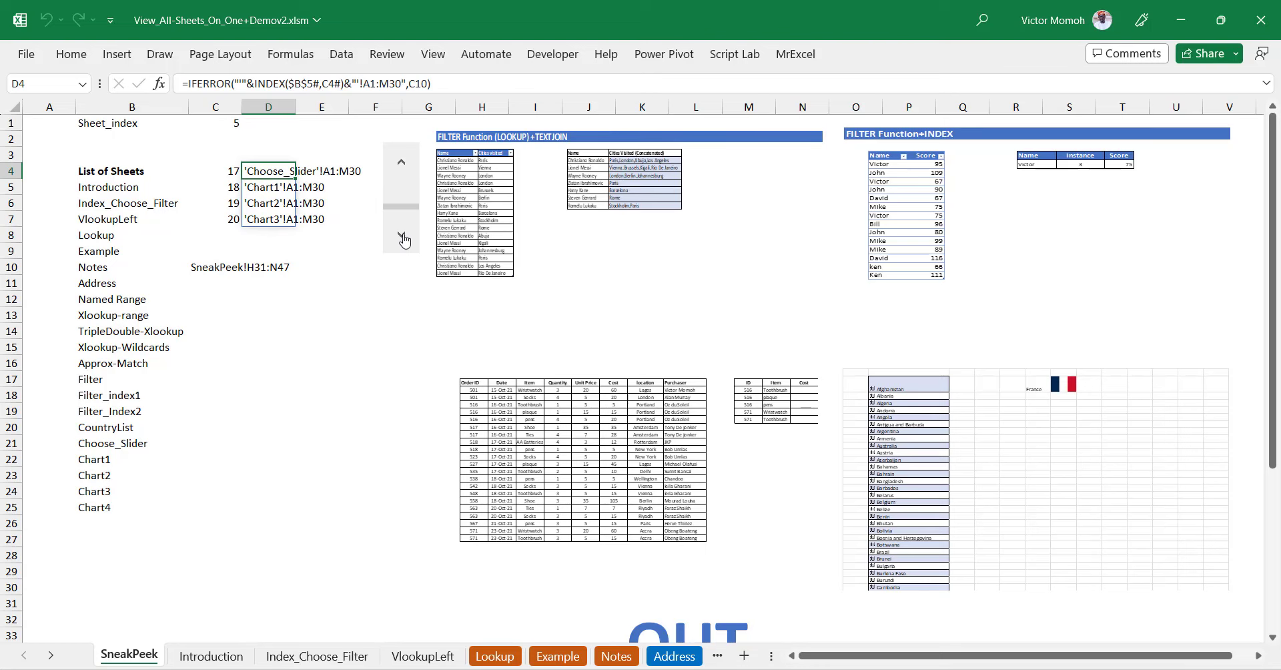
{"action": "left_click", "coordinate": [403, 238]}
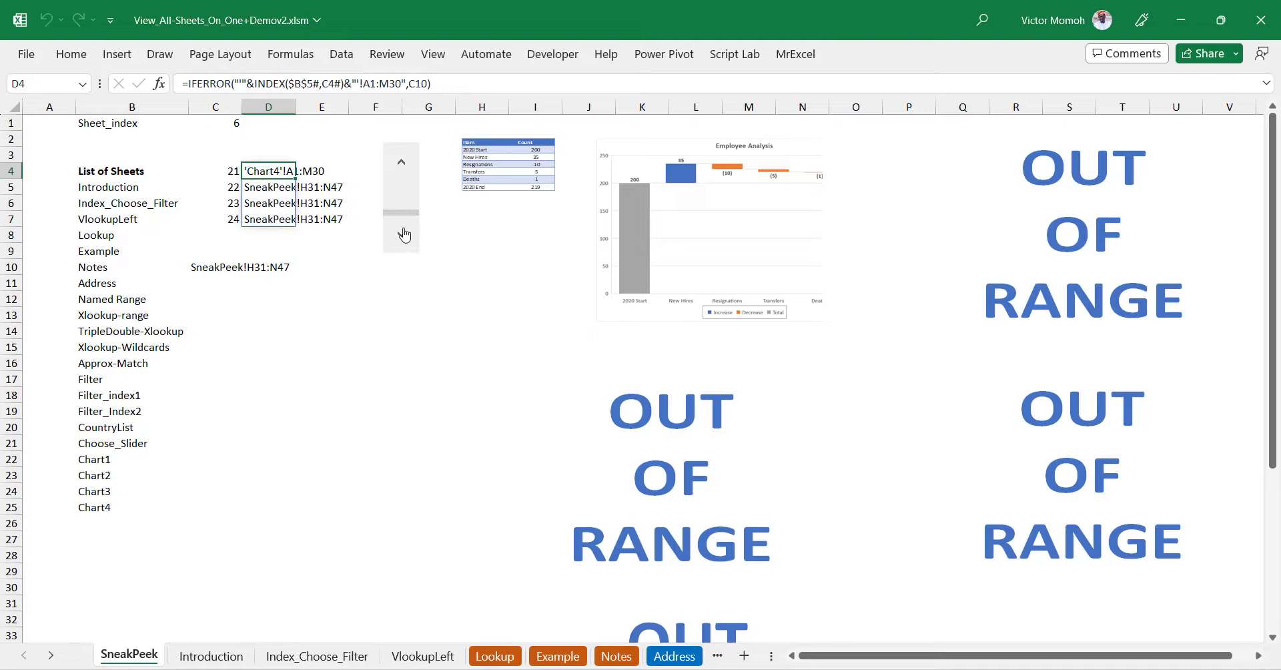
{"action": "left_click_drag", "start_coordinate": [405, 212], "coordinate": [403, 162]}
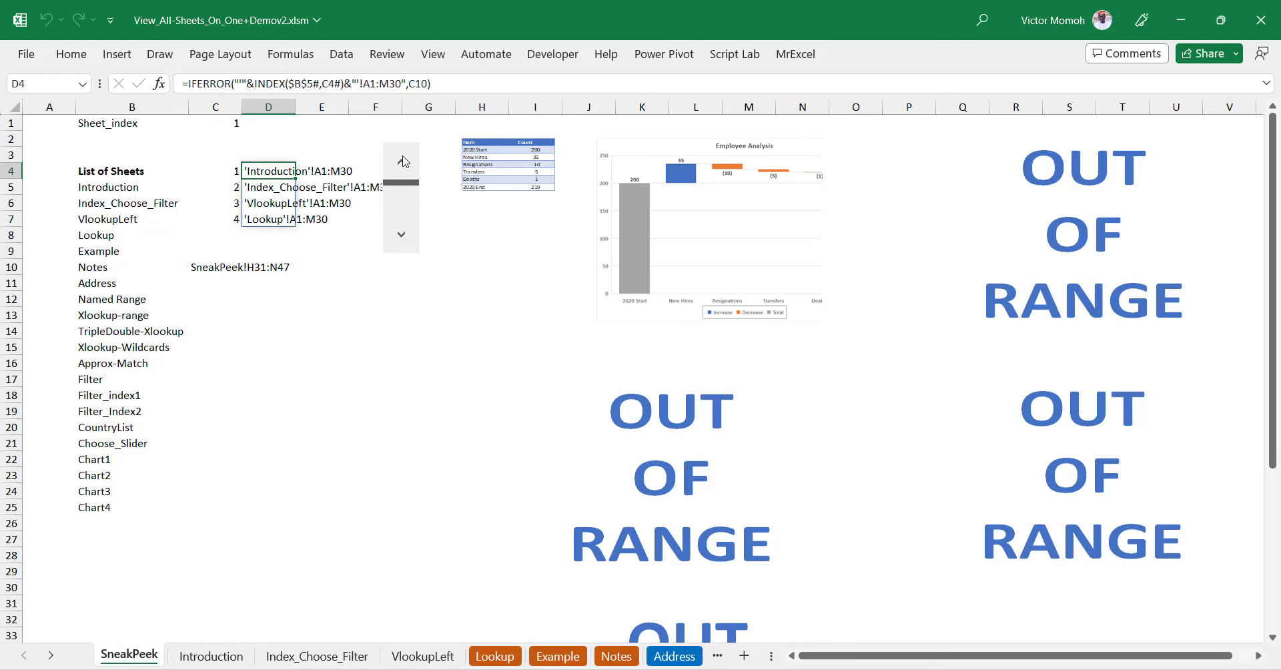